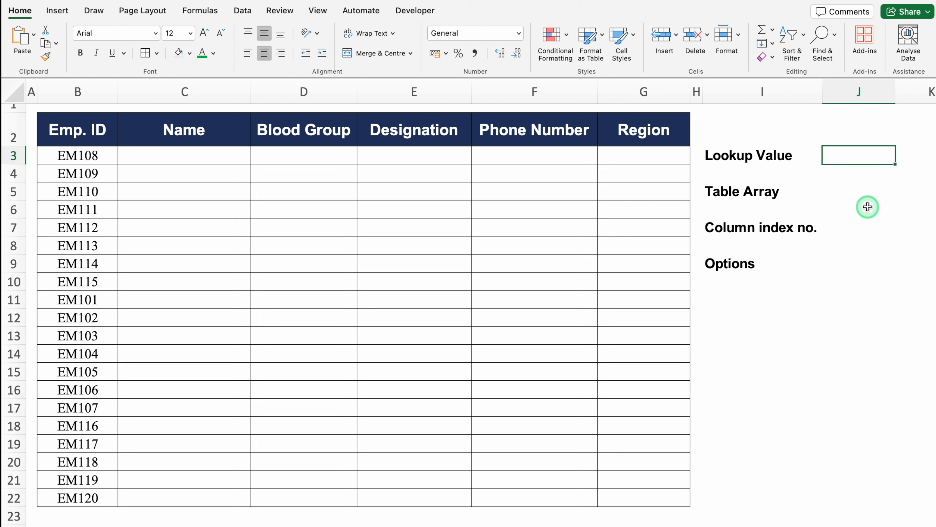
Enter 1 beside Lookup Value in J3 and select the matching Emp. ID column on both sheets.
text(1)
key(Return)
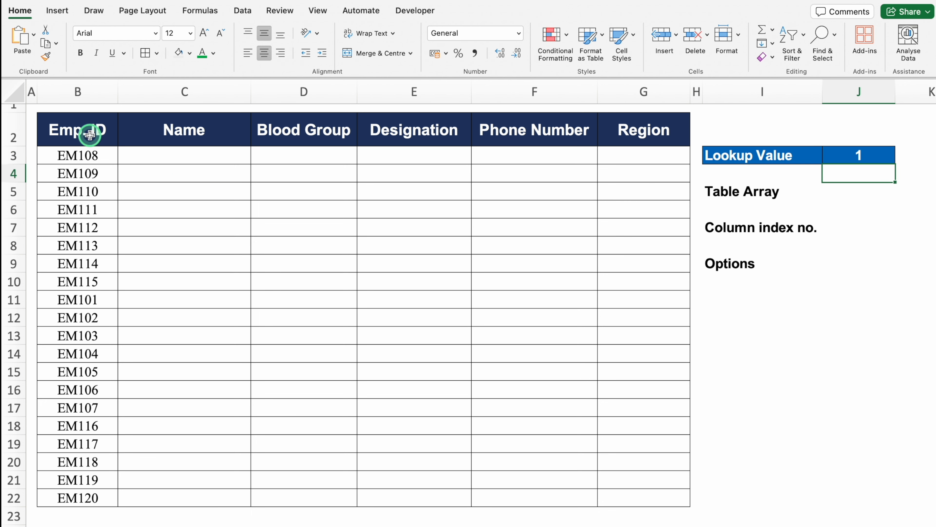
click(78, 87)
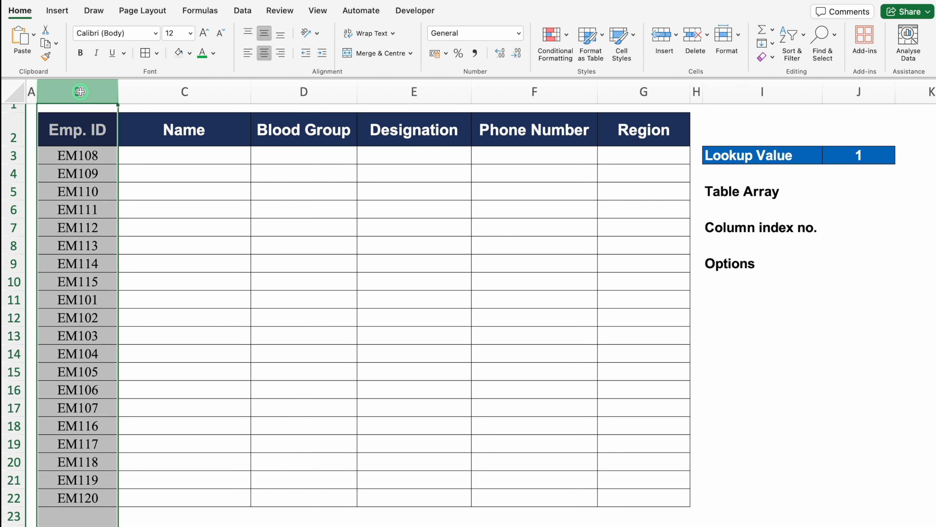
click(90, 128)
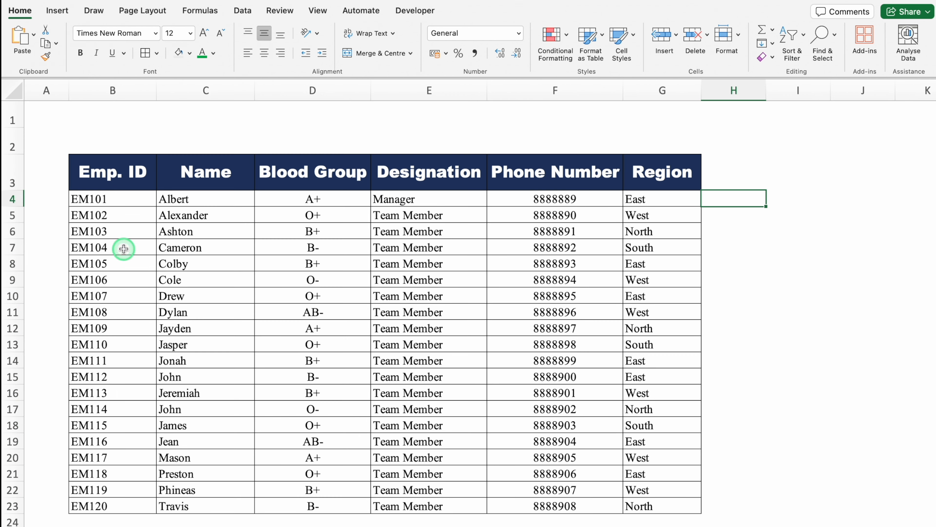
drag(130, 88, 126, 90)
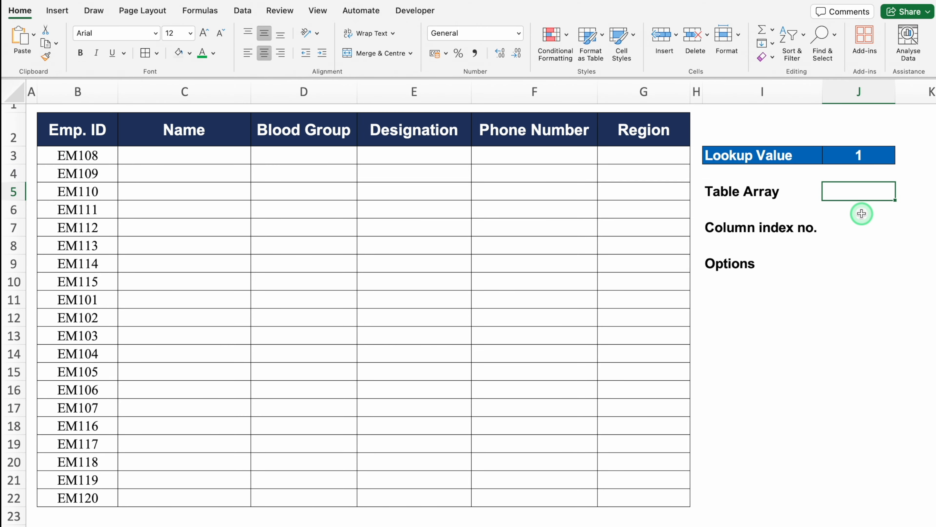
Enter 2 beside Table Array in J5 and select columns B to G on the employee data sheet.
text(2)
key(Return)
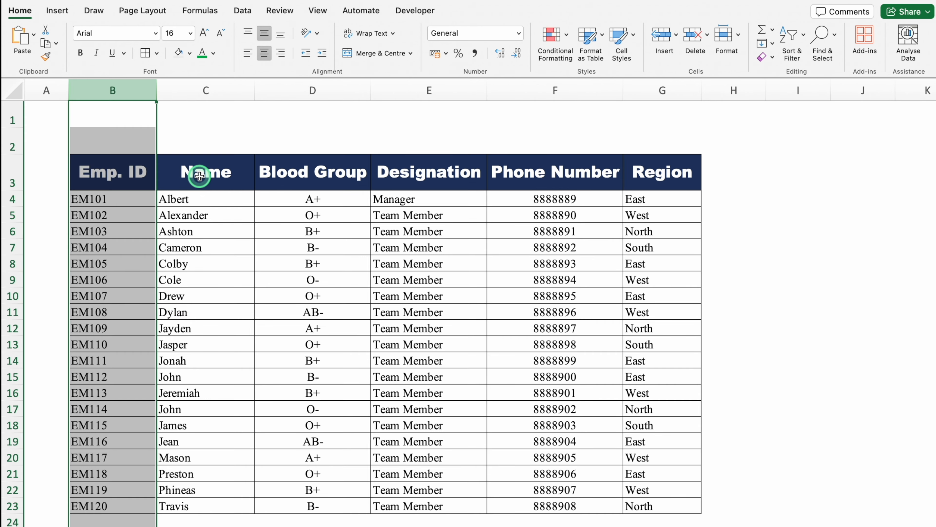
click(199, 175)
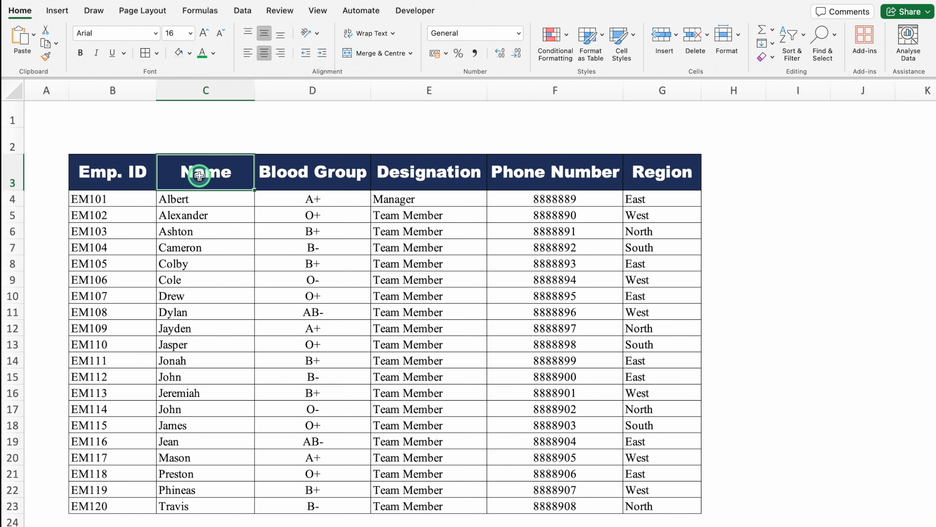
click(124, 88)
drag(125, 88, 636, 85)
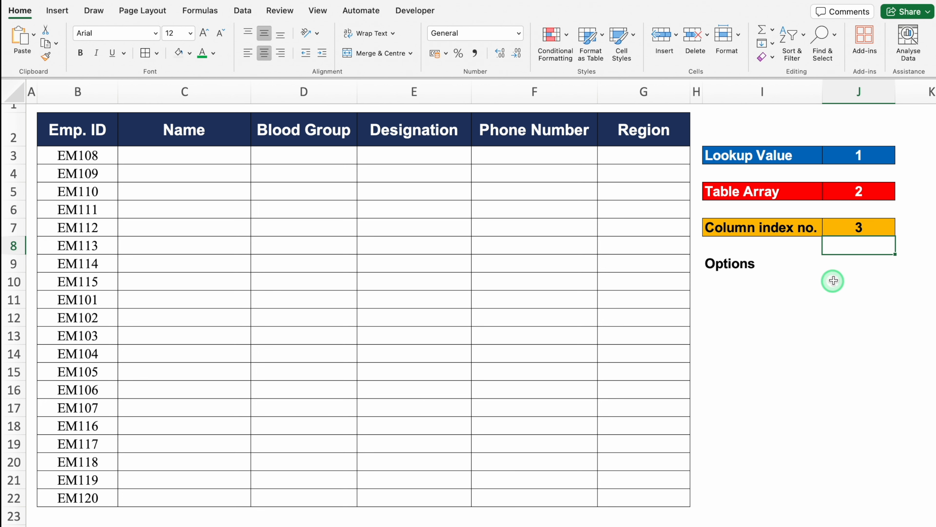
On the employee data sheet, number columns A to G in row 1 with the series 1 to 7.
click(840, 257)
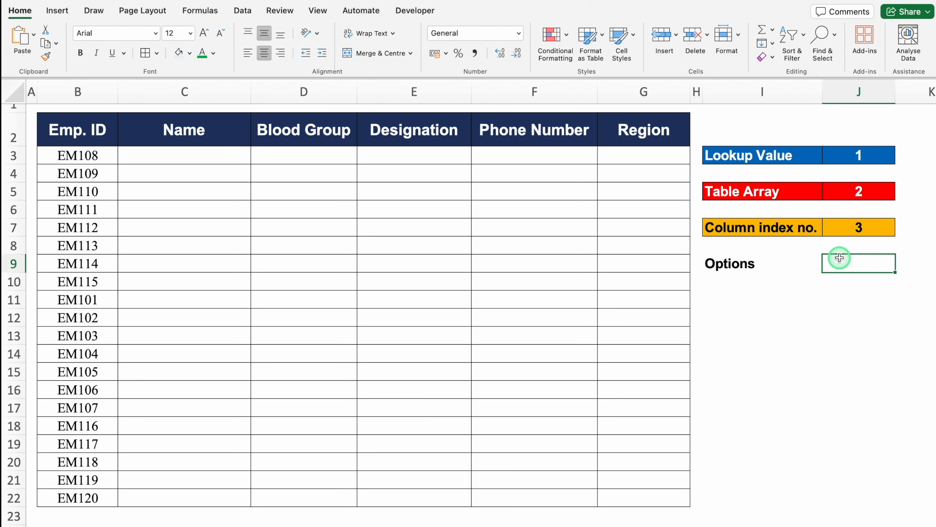
click(106, 522)
click(109, 131)
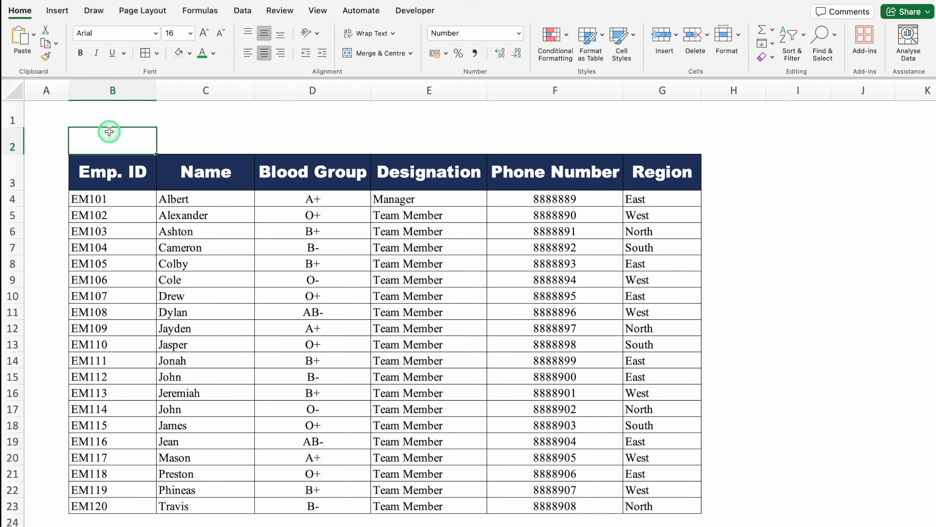
click(45, 118)
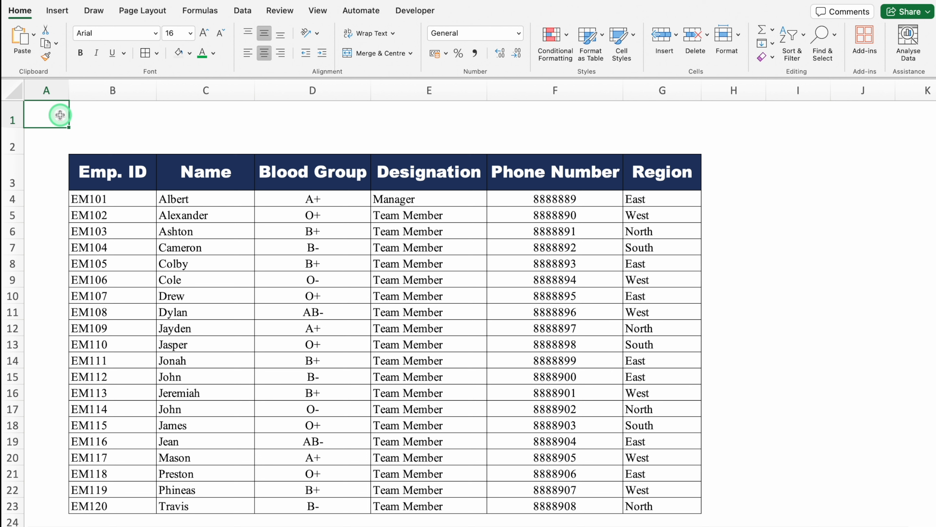
click(47, 89)
click(46, 115)
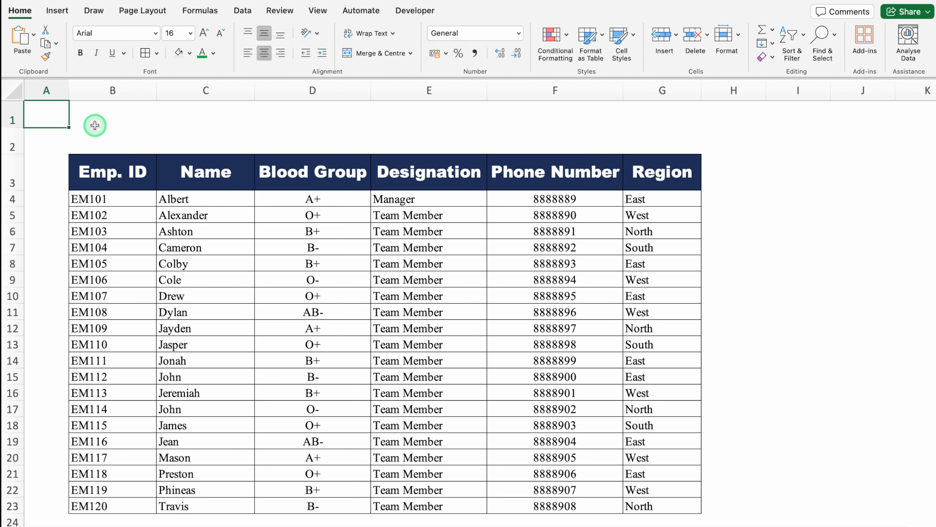
text(1)
click(97, 128)
text(2)
key(Tab)
drag(46, 118, 693, 127)
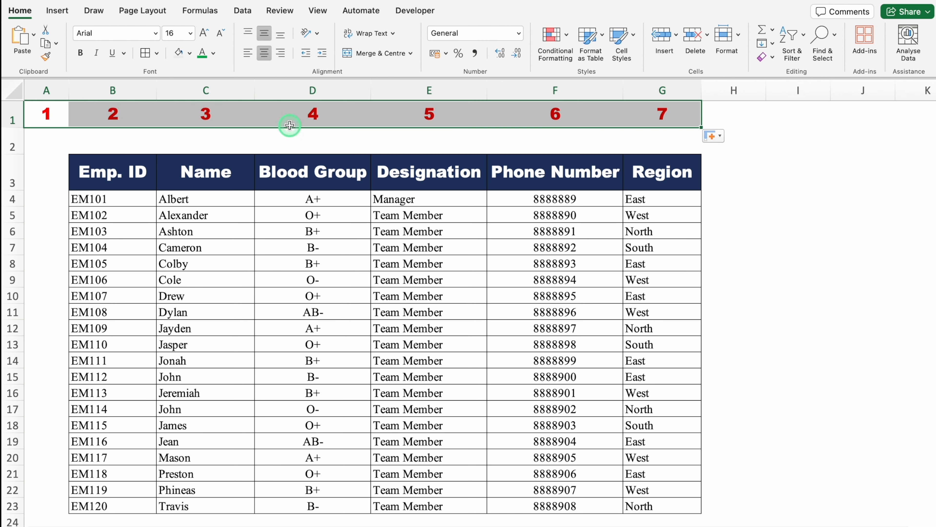
click(62, 119)
click(110, 114)
key(Delete)
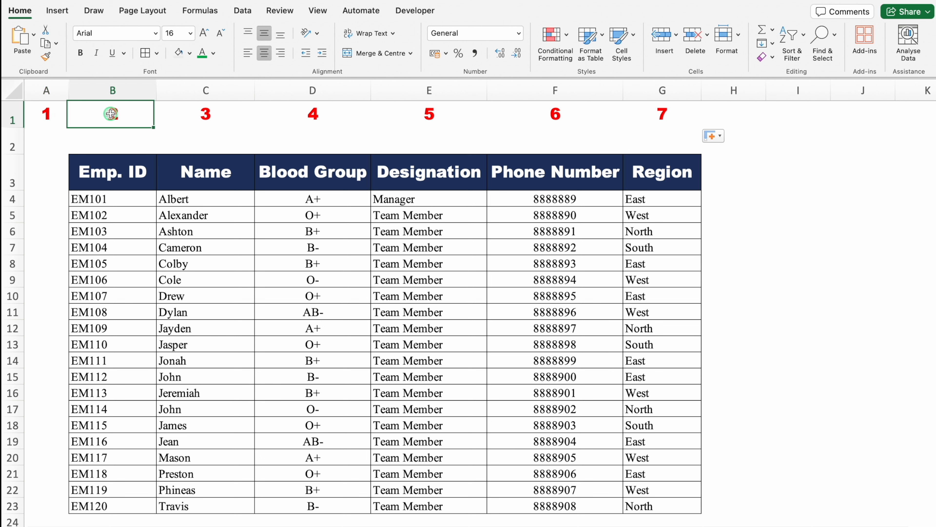
key(super+z)
click(209, 117)
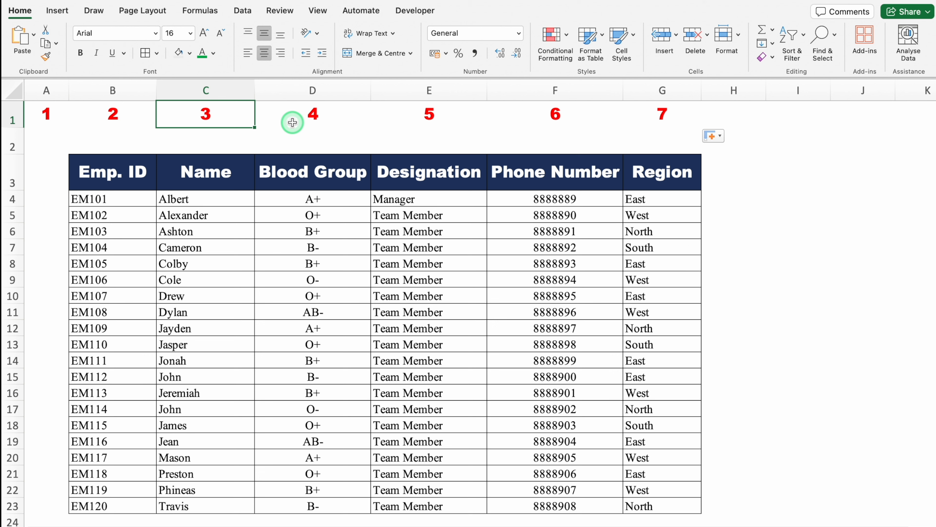
Number the table columns from Emp. ID to Region in row 2 with the series 1 to 6.
click(129, 143)
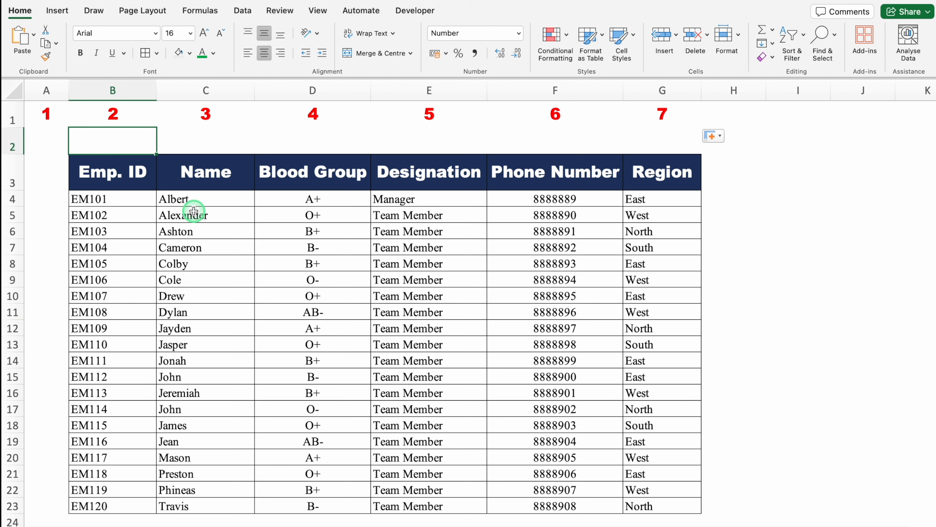
text(1)
click(204, 141)
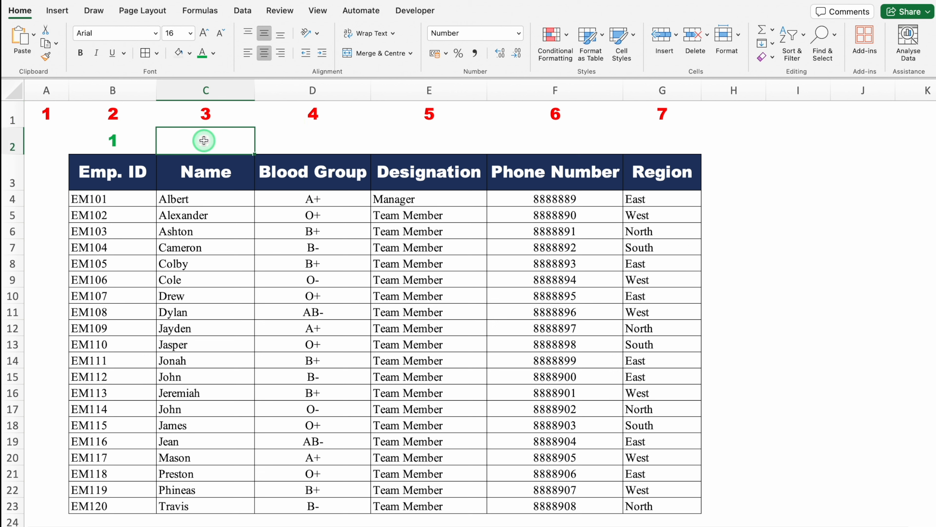
text(2)
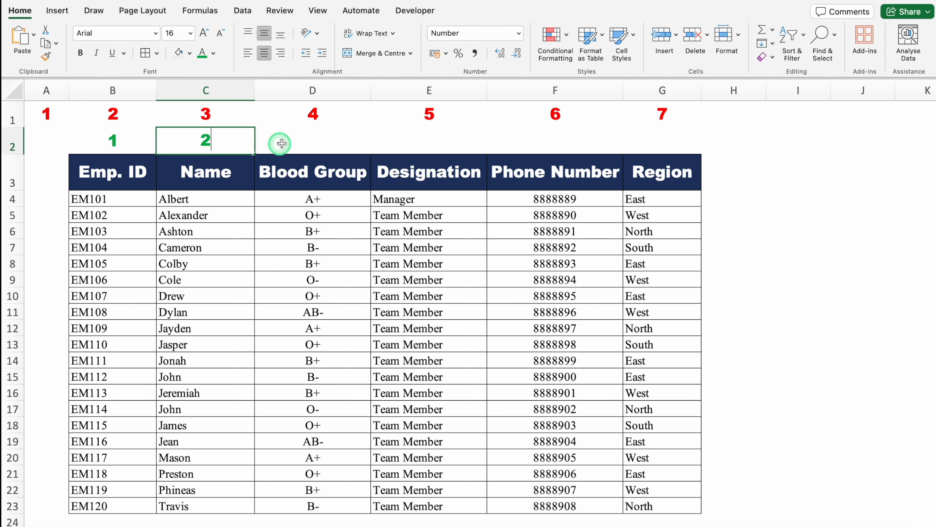
click(312, 146)
drag(114, 140, 666, 146)
click(313, 142)
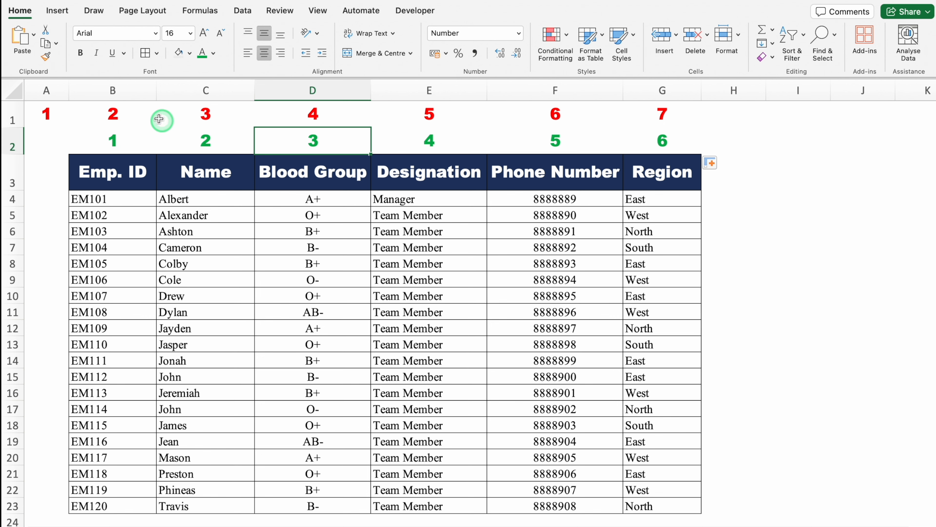
Insert a blank column before the Emp. ID column on the employee data sheet.
click(96, 90)
right_click(97, 90)
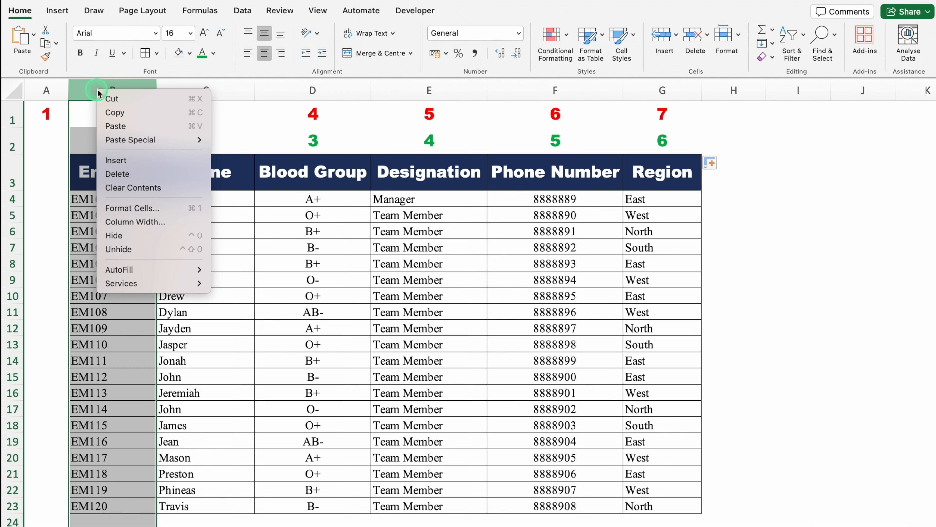
click(145, 161)
Renumber row 1 as a continuous series from 1 in A1 to 8 in H1, including the new blank column.
click(104, 121)
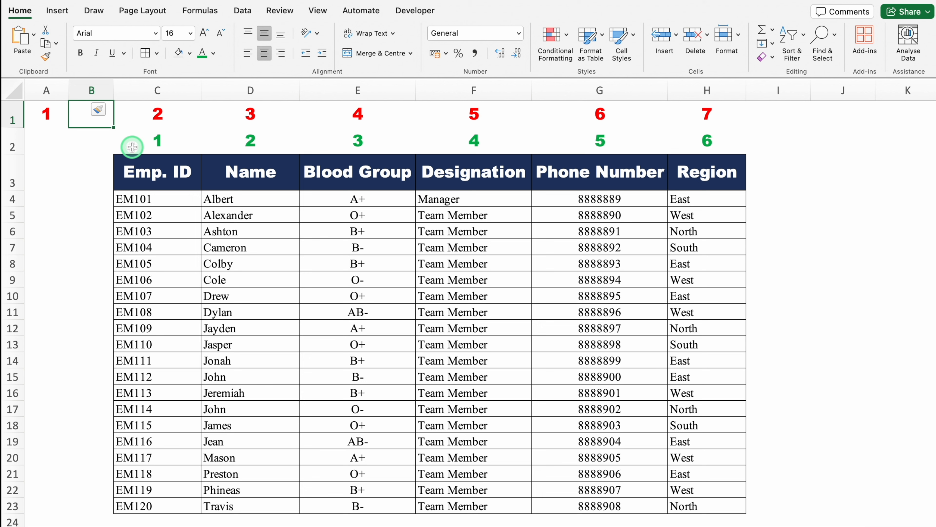
text(2)
click(136, 134)
drag(61, 119, 85, 119)
drag(114, 127, 749, 121)
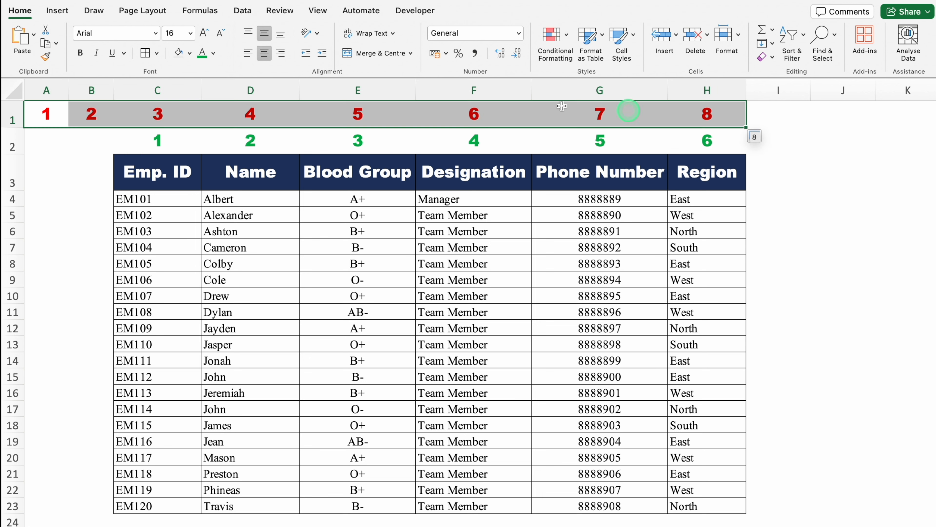
click(148, 116)
click(246, 113)
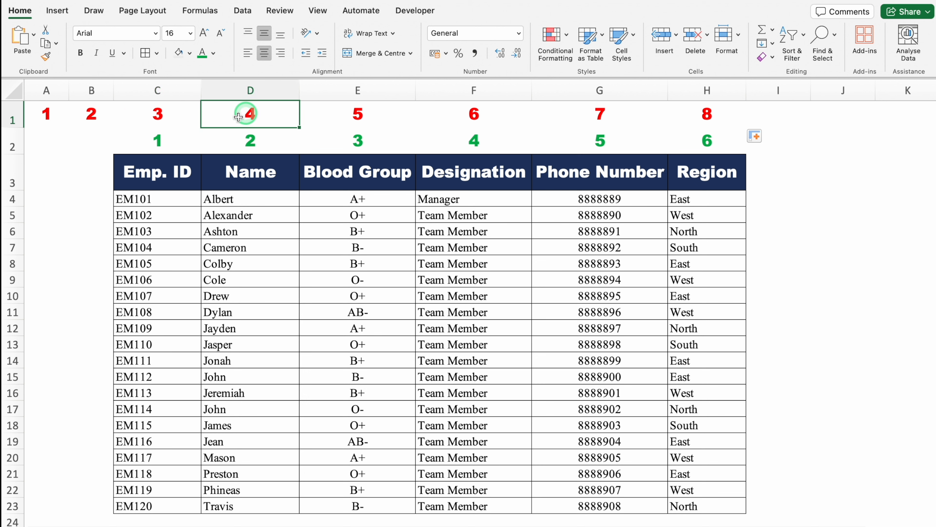
click(166, 139)
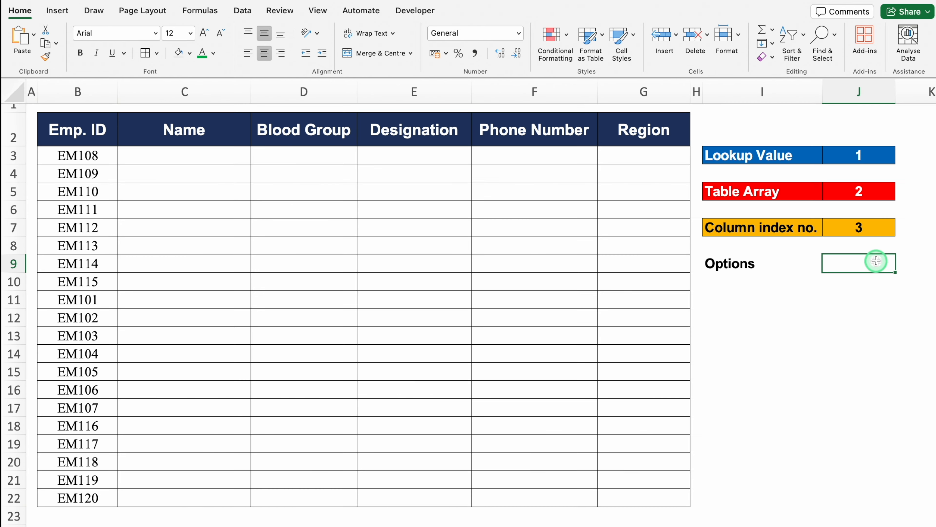
On the lookup sheet, enter 4 beside Options in J9.
text(4)
key(Return)
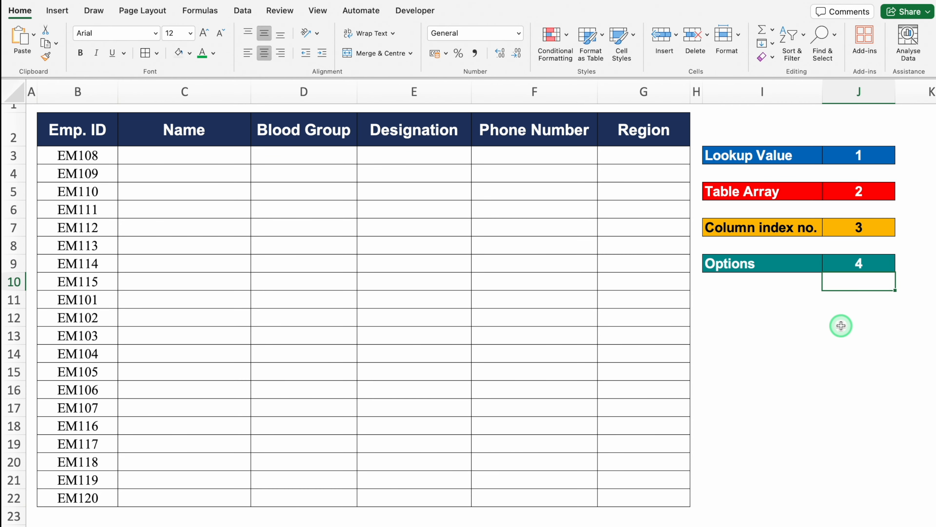
click(842, 325)
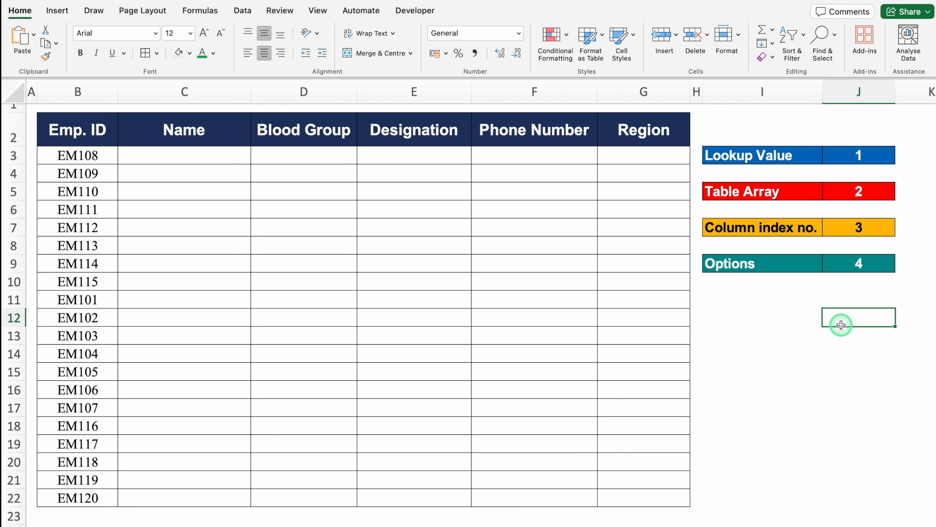
List the option values below Options: TRUE with 1 in row 12 and FALSE with 0 in row 13.
click(813, 320)
text(True)
click(853, 318)
text(1)
key(Return)
click(759, 334)
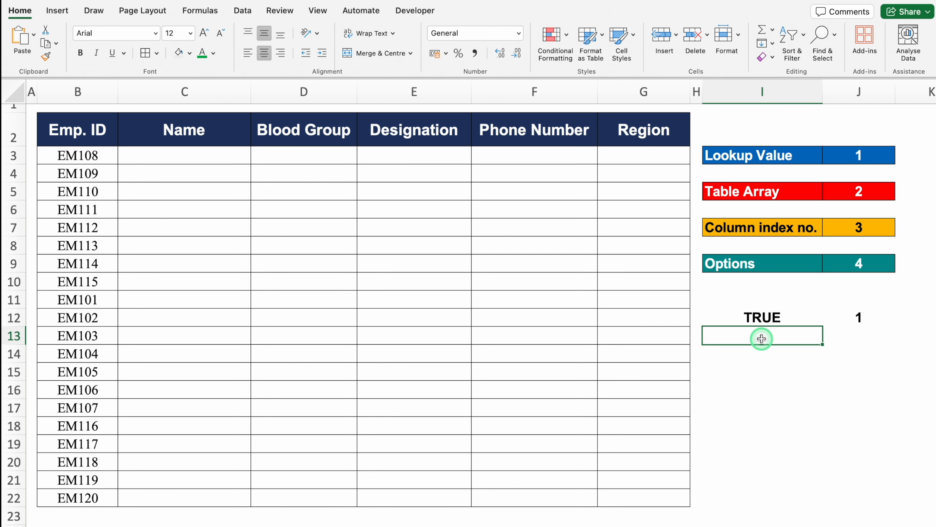
text(Fa)
text(lse)
key(Tab)
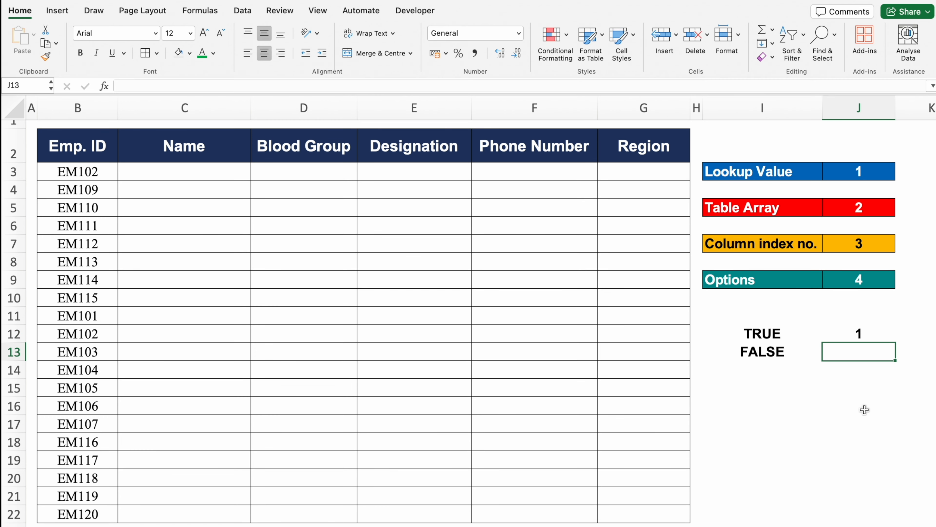
text(0)
key(Return)
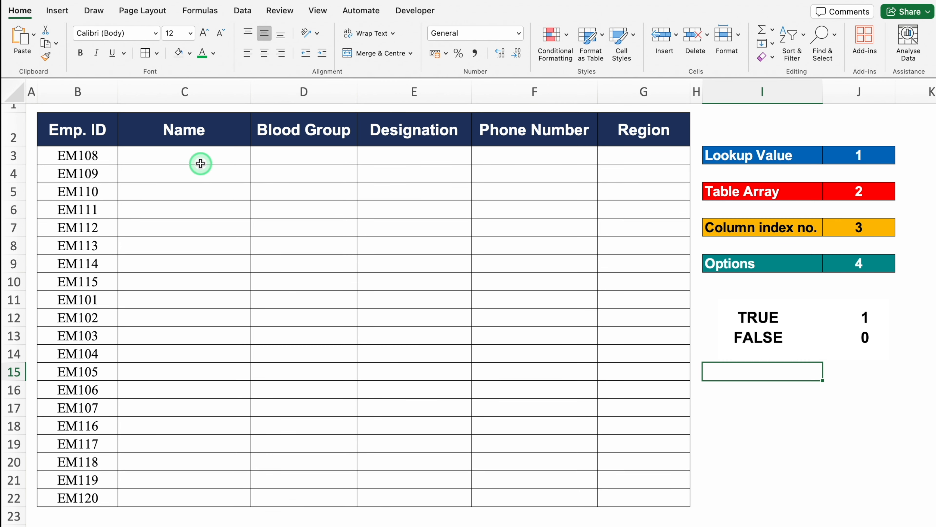
Start a VLOOKUP formula in the first Name cell, C3, with B3 as the lookup value.
click(198, 161)
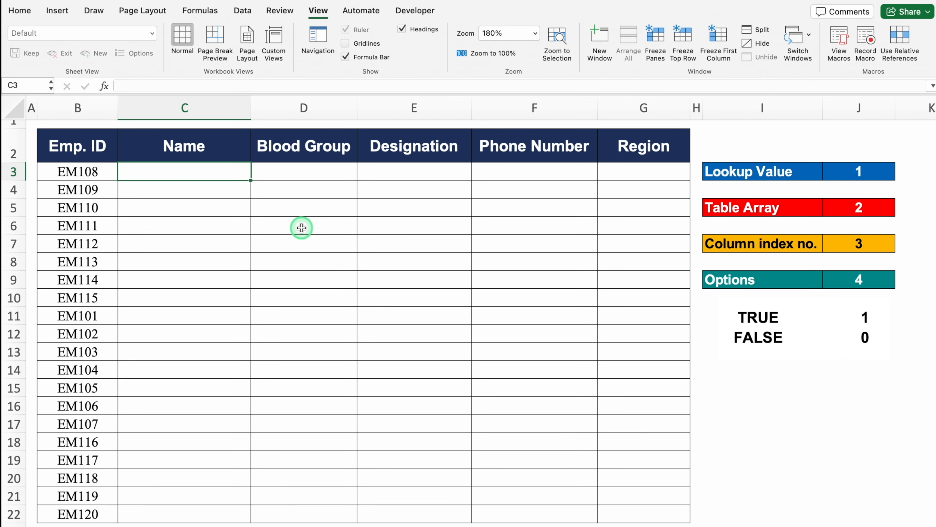
text(=)
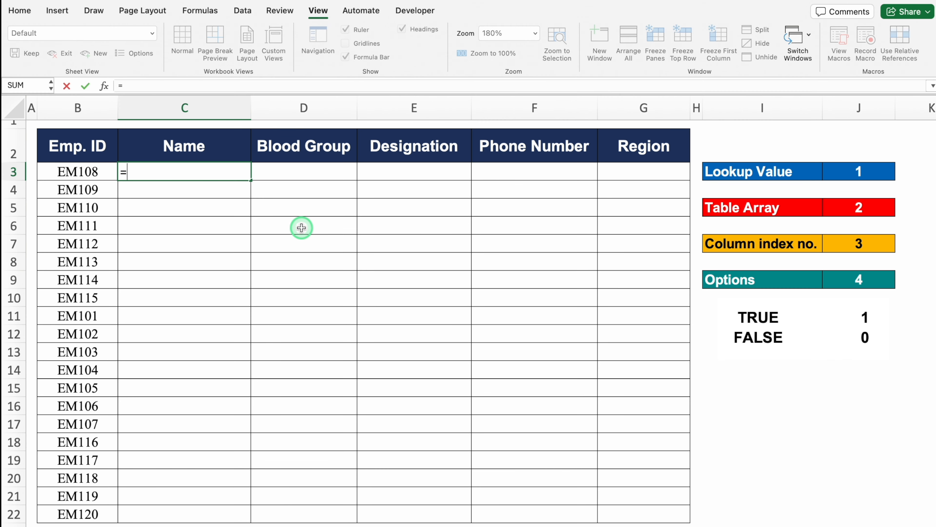
text(vl)
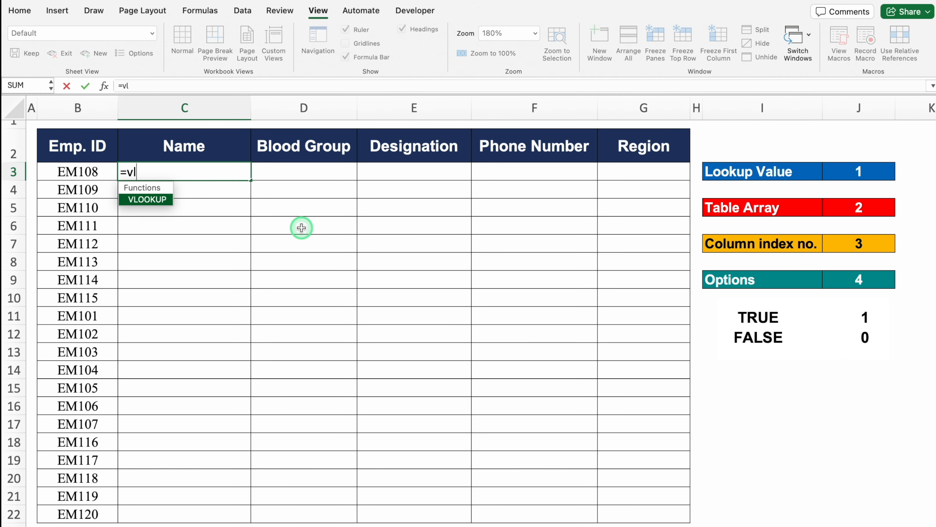
double_click(169, 197)
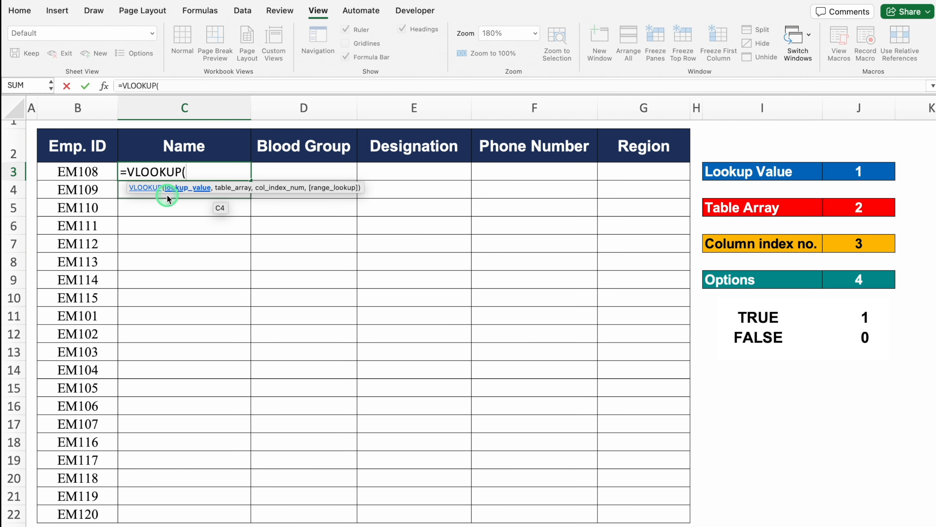
click(96, 171)
text(,)
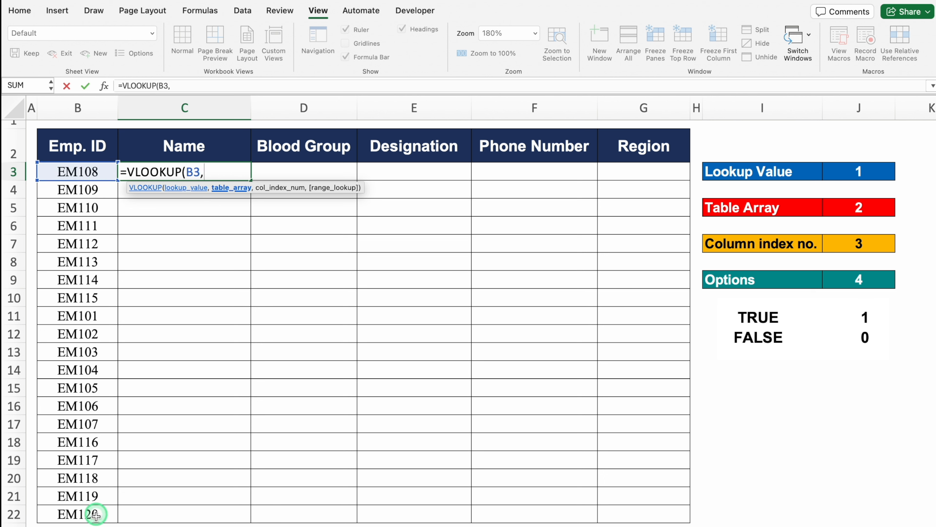
Set the table array of the C3 VLOOKUP to columns C:H of the VLookup Small Data sheet.
click(97, 526)
drag(198, 188, 196, 240)
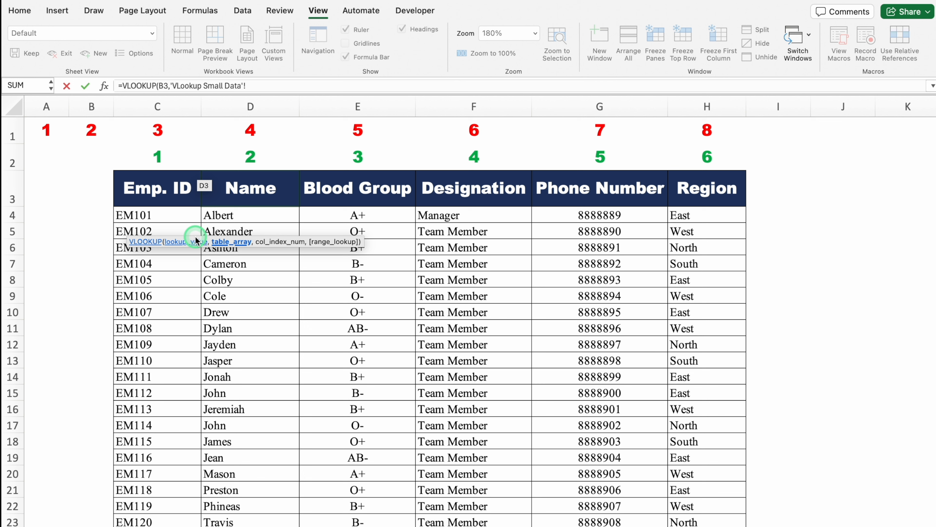
click(168, 108)
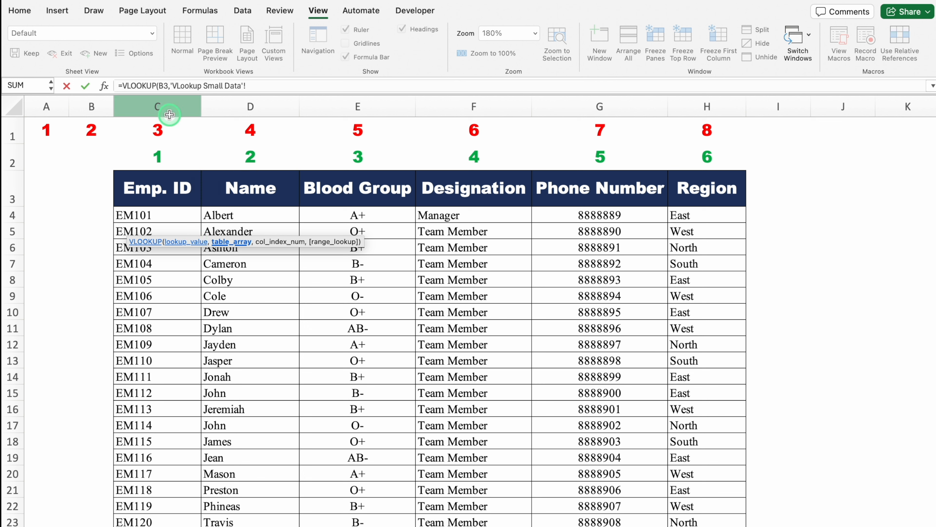
drag(168, 109, 692, 123)
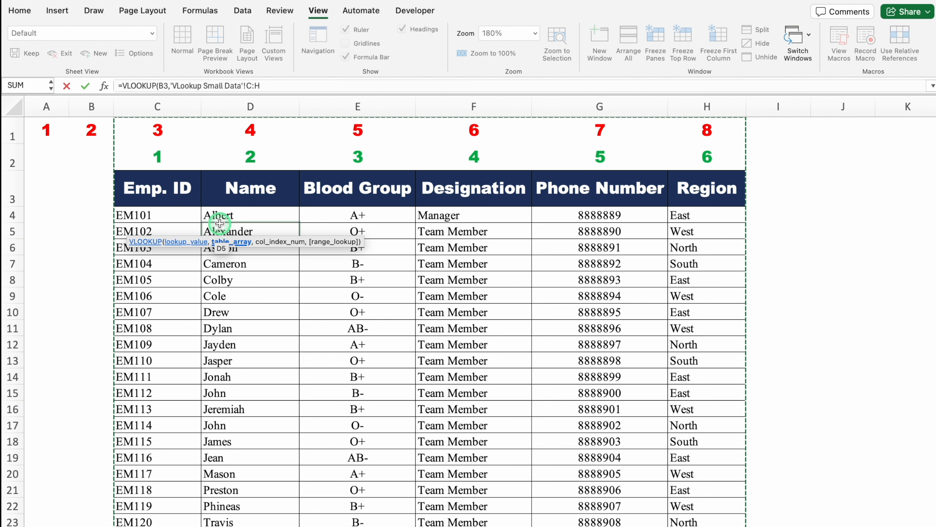
click(192, 216)
drag(196, 217, 370, 272)
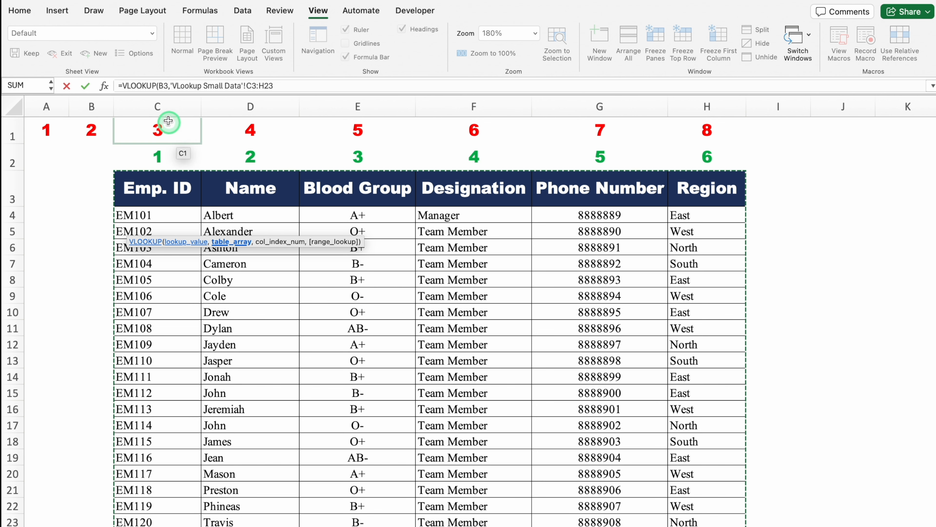
drag(164, 107, 700, 157)
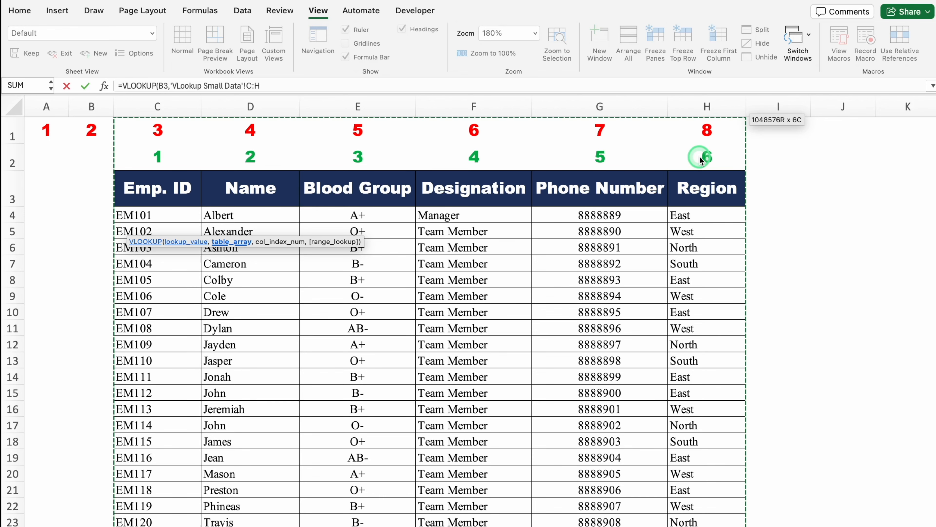
click(282, 173)
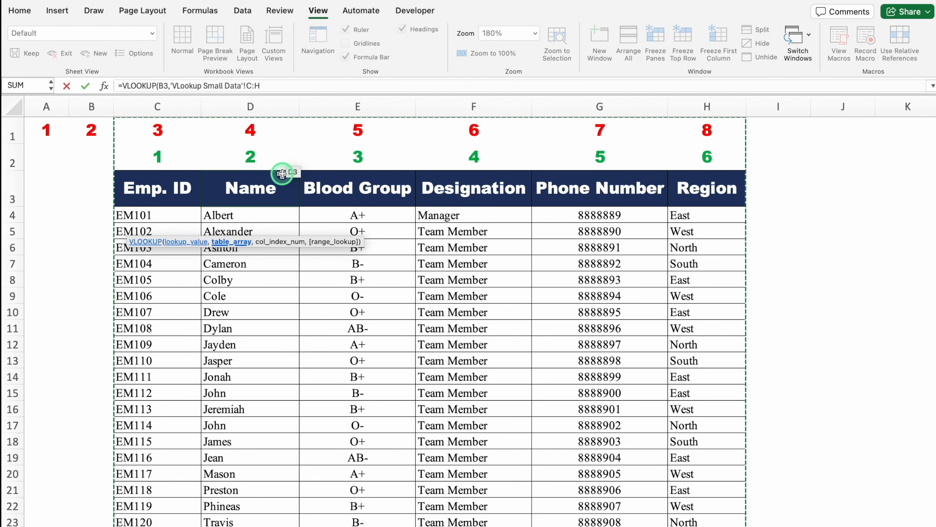
text(,)
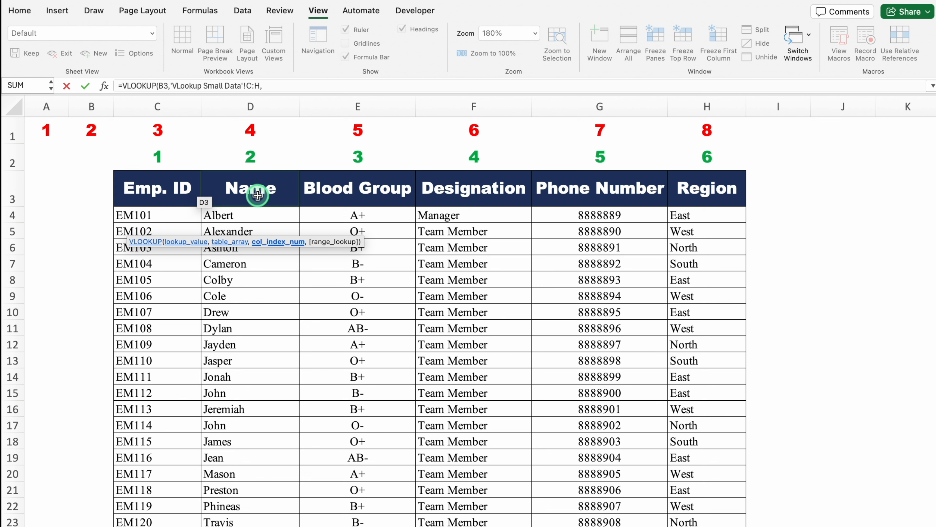
Complete the C3 VLOOKUP with column index 2 and exact match 0, and enter the formula.
text(2)
text(,)
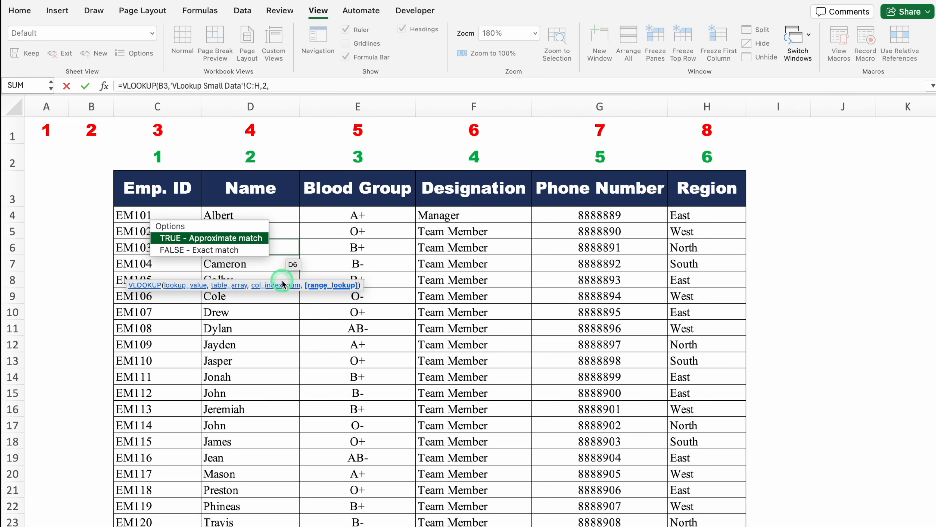
text(0)
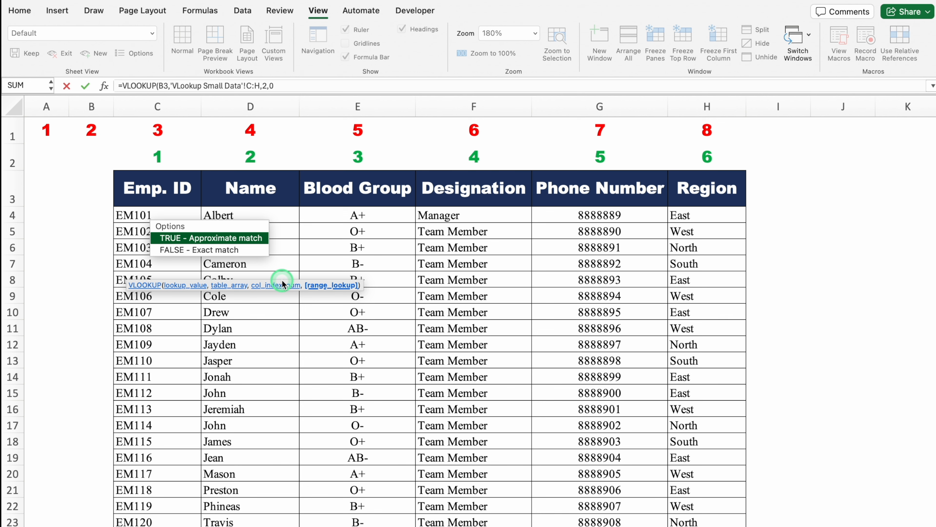
text())
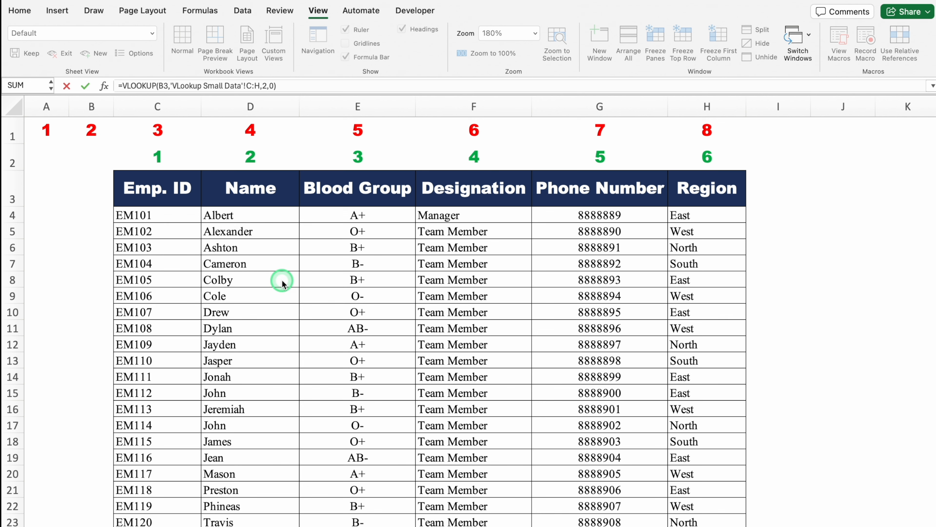
key(Return)
click(183, 168)
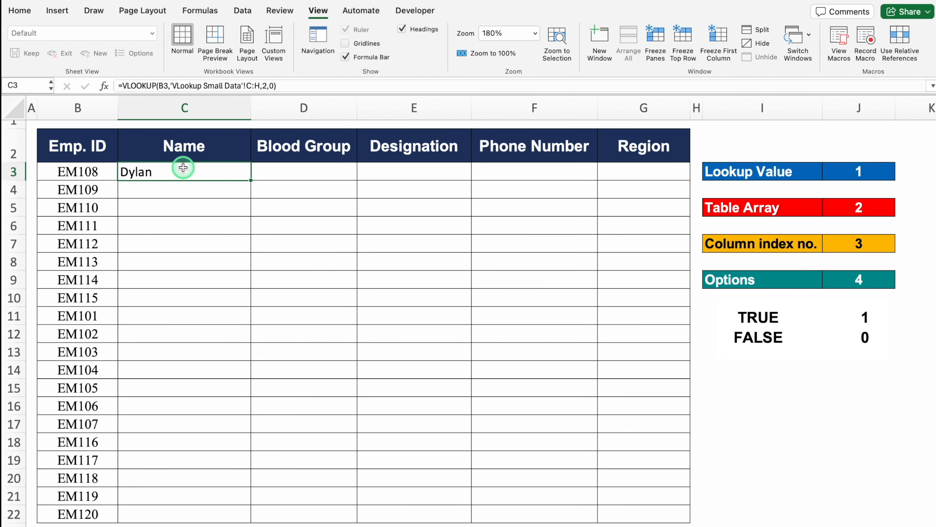
Compare the name in C3 with the EM108 record in the VLookup Small Data sheet.
click(102, 172)
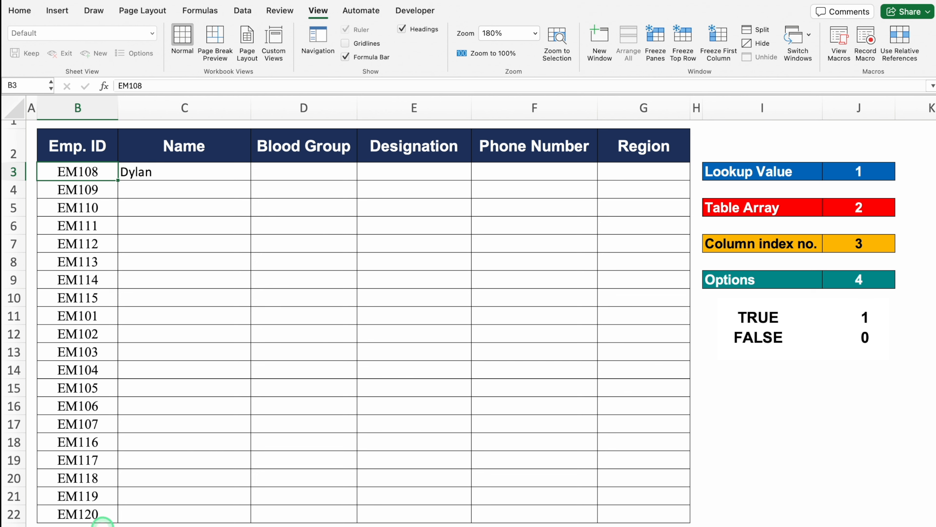
click(101, 526)
click(164, 329)
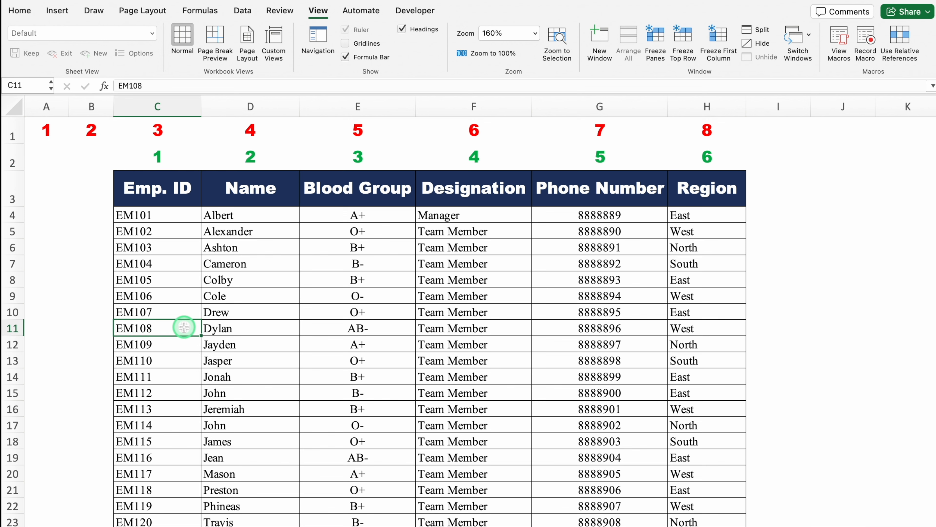
click(257, 327)
click(163, 520)
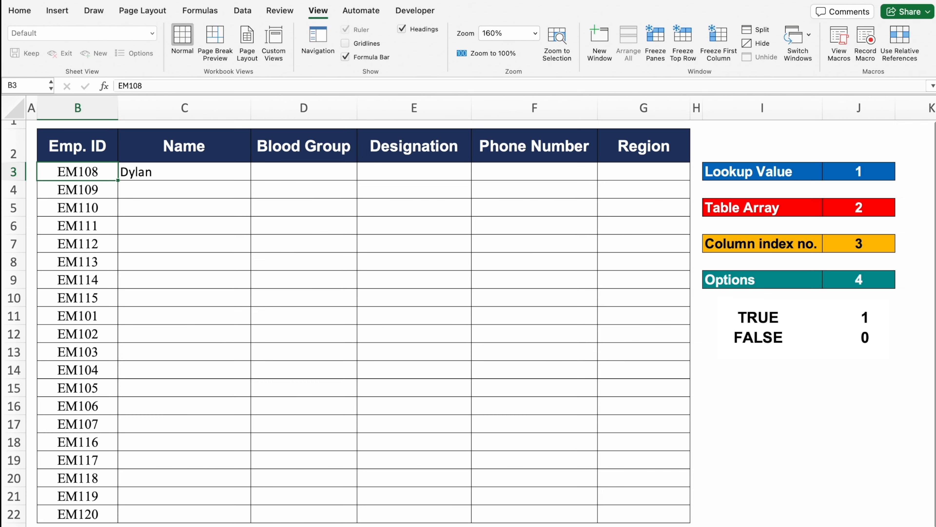
click(170, 176)
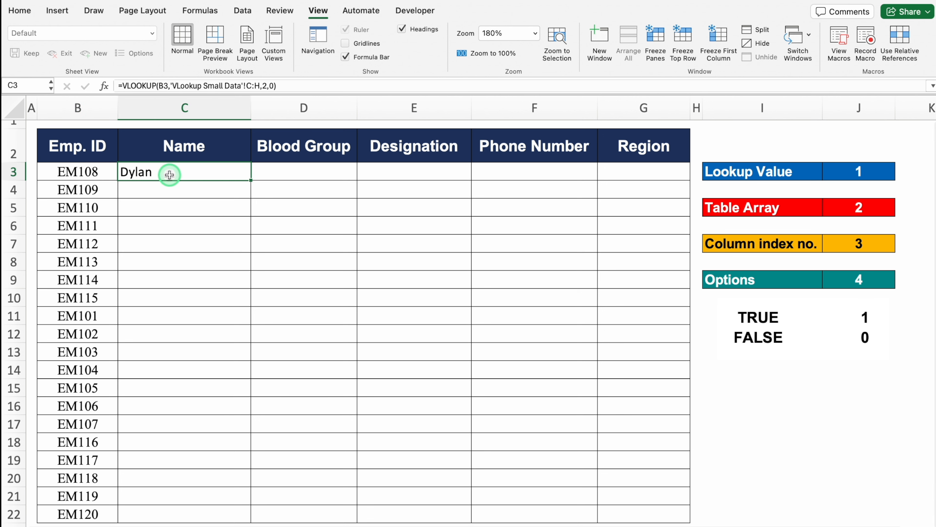
Change the Emp. ID in B3 to EM101 to test the lookup.
click(88, 171)
click(171, 103)
click(157, 85)
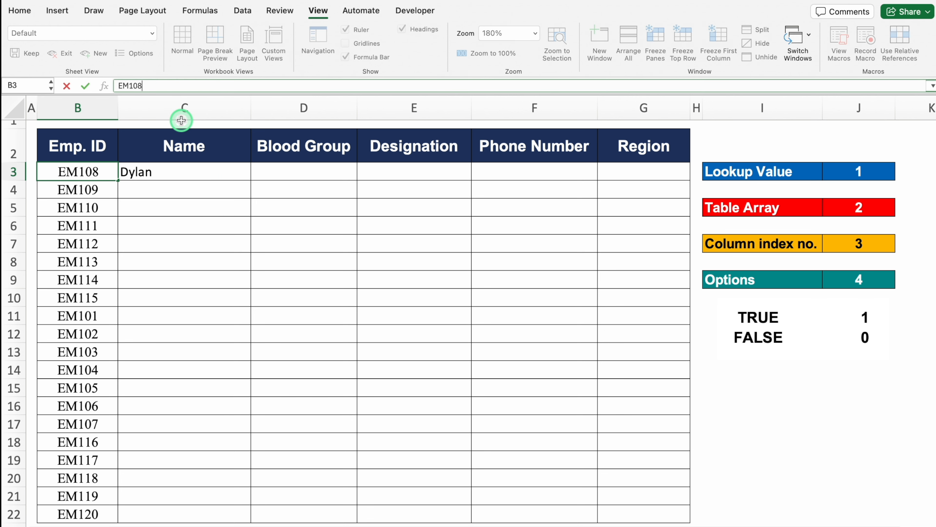
key(BackSpace)
text(1)
key(Return)
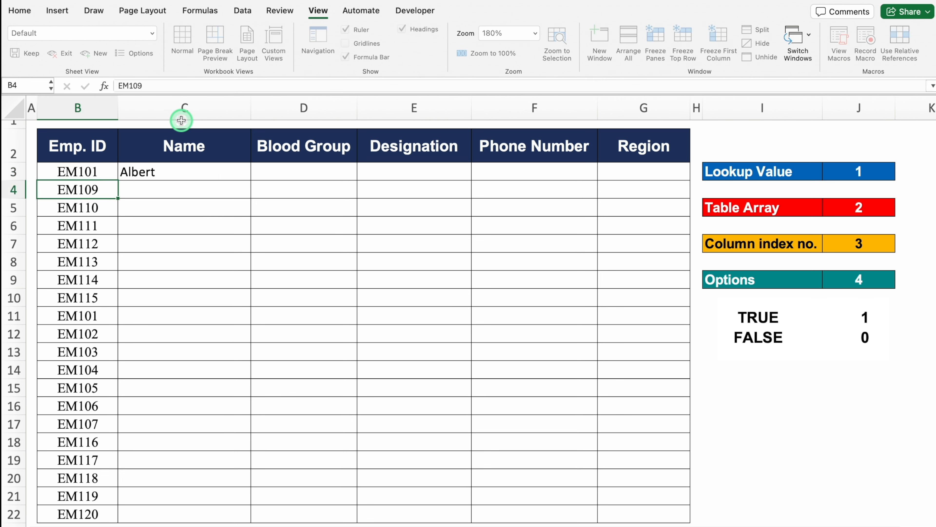
Change the Emp. ID in B3 to EM102.
click(97, 171)
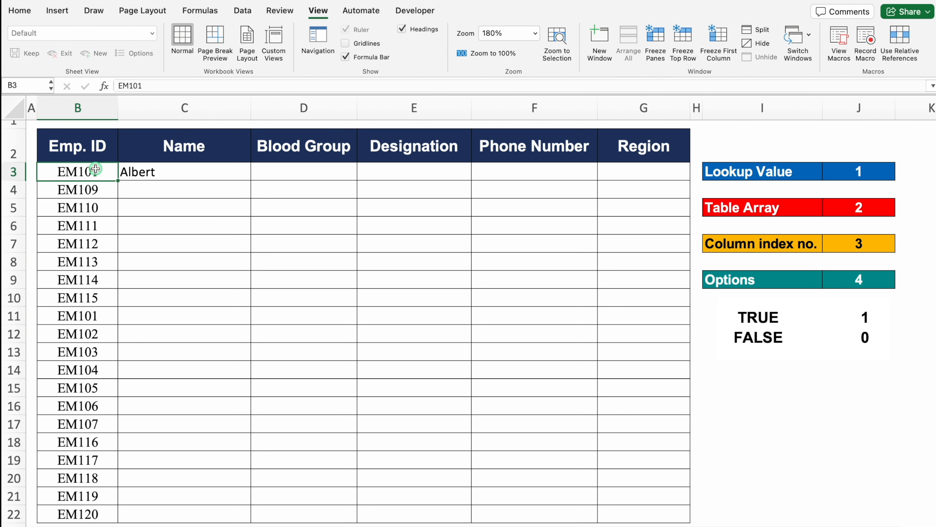
click(173, 86)
key(BackSpace)
text(2)
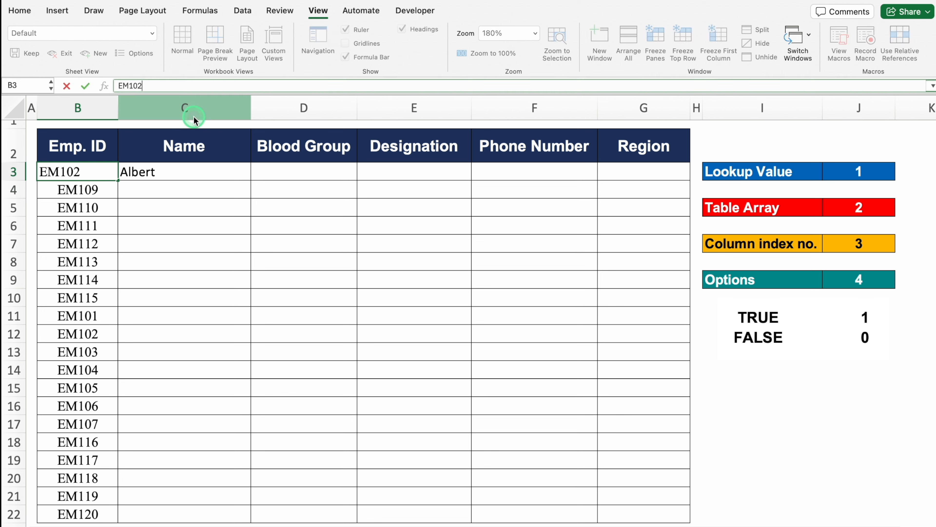
key(Return)
Try to fill the C3 VLOOKUP formula down to row 11 and across to the Phone Number column.
click(230, 167)
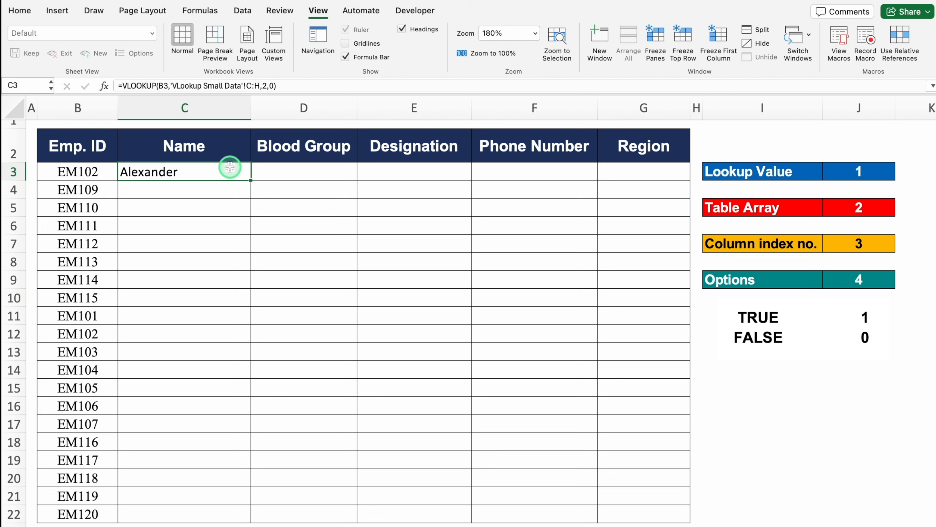
drag(251, 181, 584, 330)
click(219, 178)
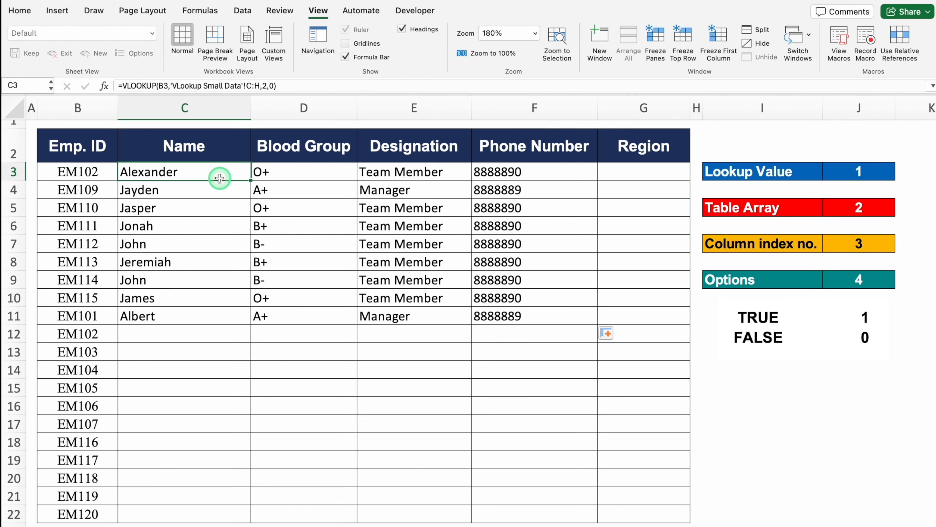
Examine the cell references in the copied formulas in the Blood Group, Designation and Phone Number columns.
click(309, 174)
click(311, 221)
click(329, 279)
click(430, 275)
click(438, 227)
click(505, 190)
click(503, 244)
click(515, 295)
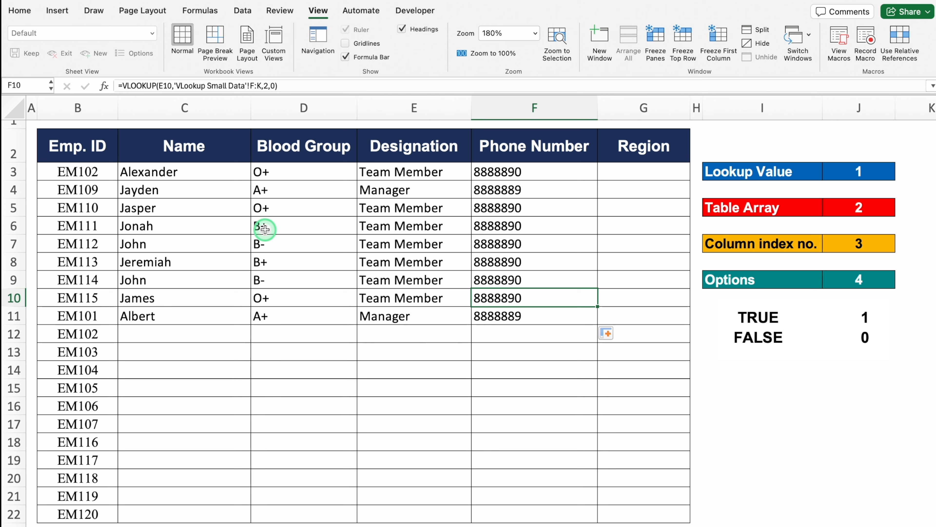
Undo the formula fill and the VLOOKUP entry in C3.
key(super+z)
key(super+z)
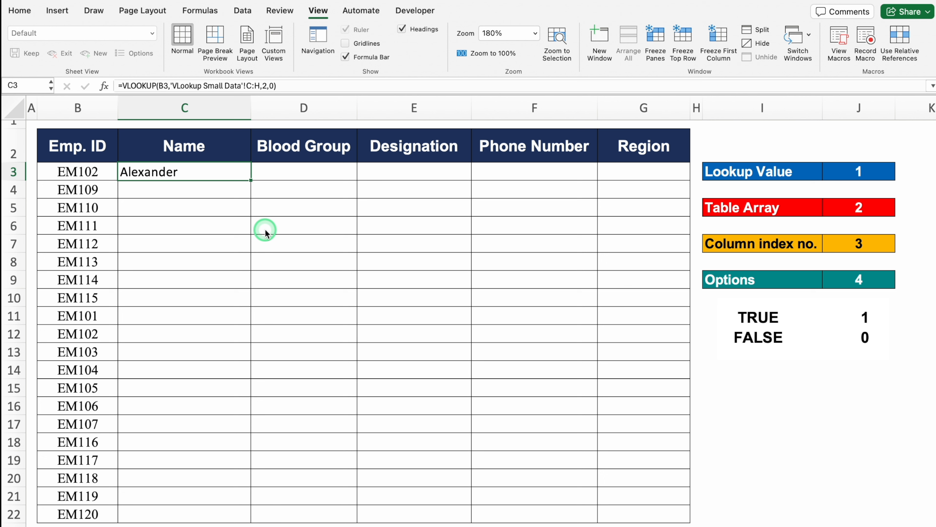
key(super+z)
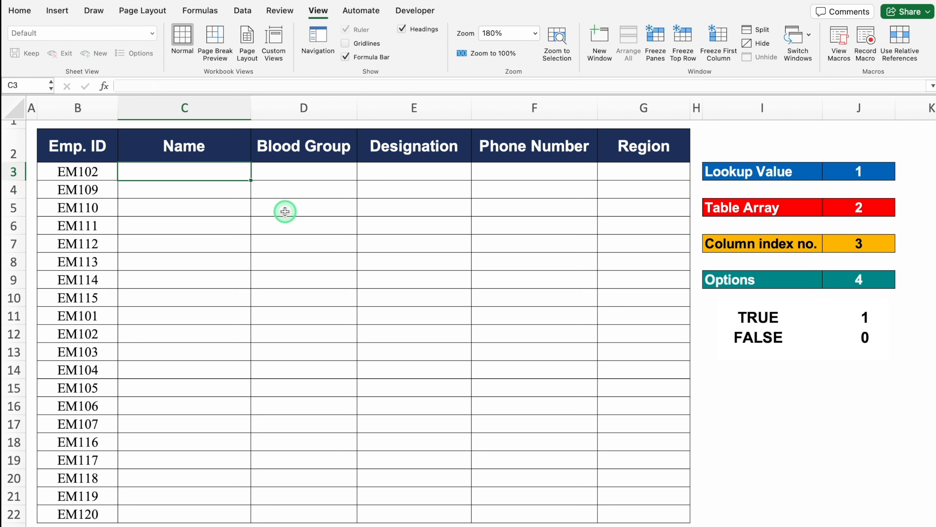
Start a new VLOOKUP formula in C3 with the column-locked reference $B3 as the lookup value.
text(=vlo)
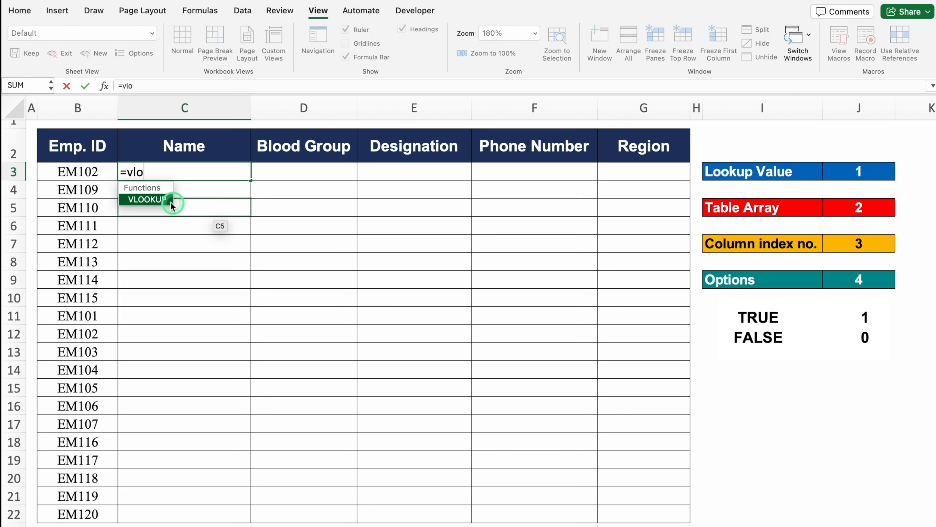
double_click(156, 200)
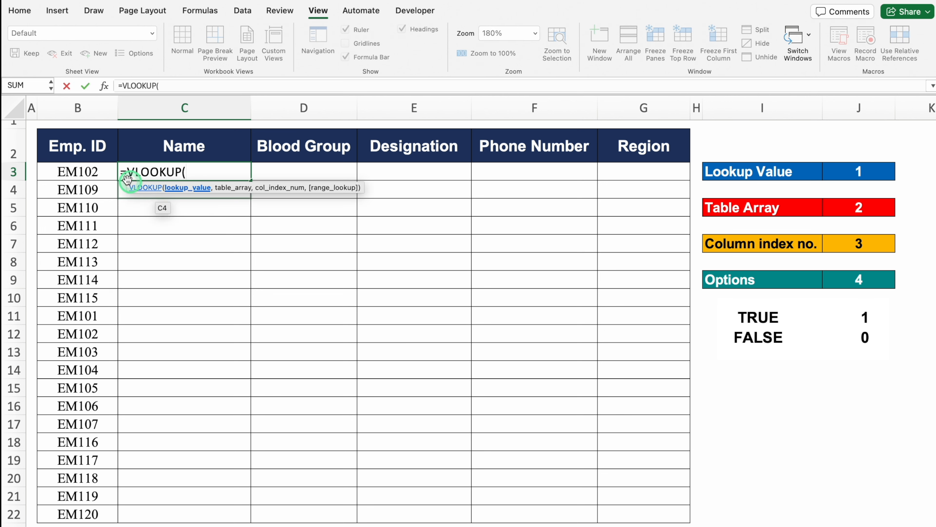
click(105, 171)
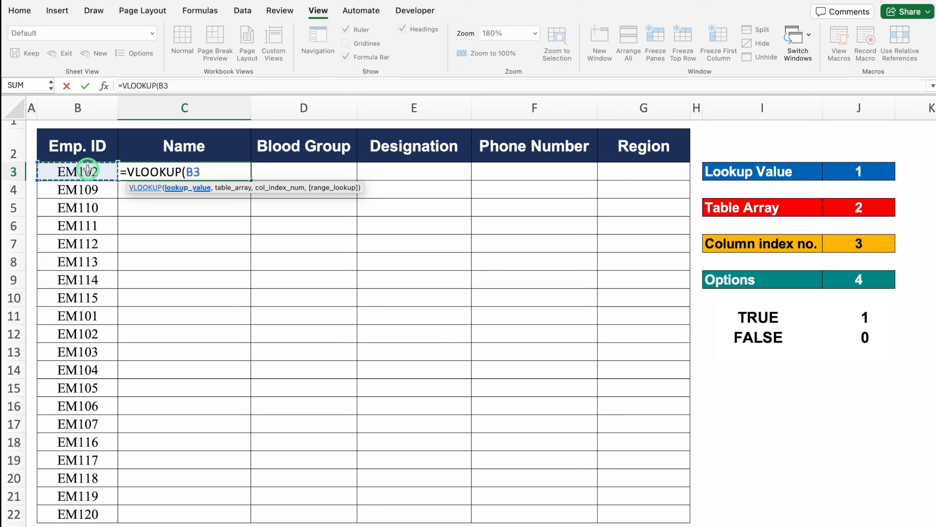
key(F4)
key(F4)
key(F4)
text(,)
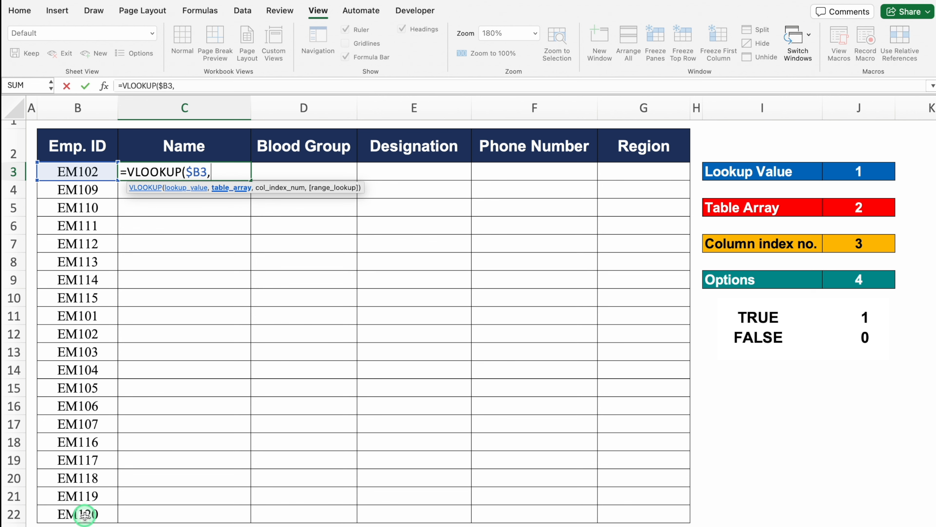
Set the table array of the C3 VLOOKUP to columns C through H of VLookup Small Data, locked as $C:$H.
click(105, 524)
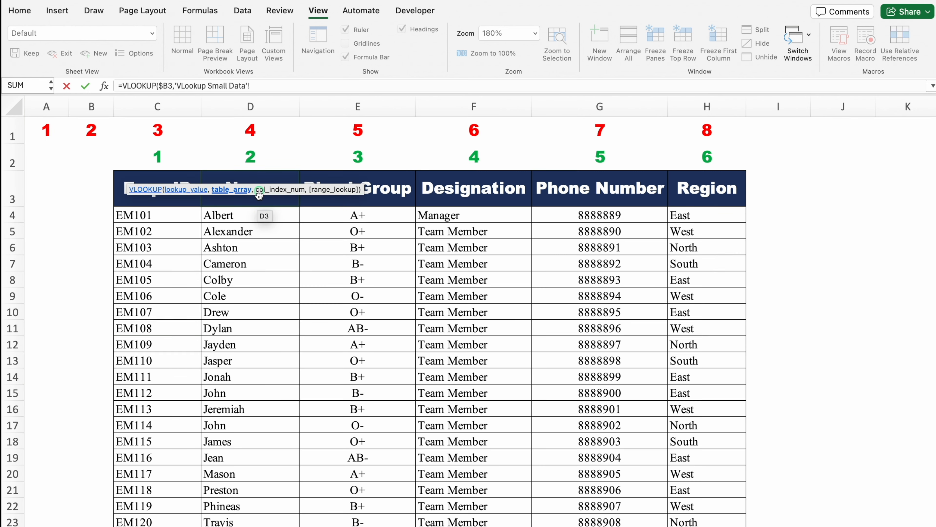
drag(260, 188, 259, 258)
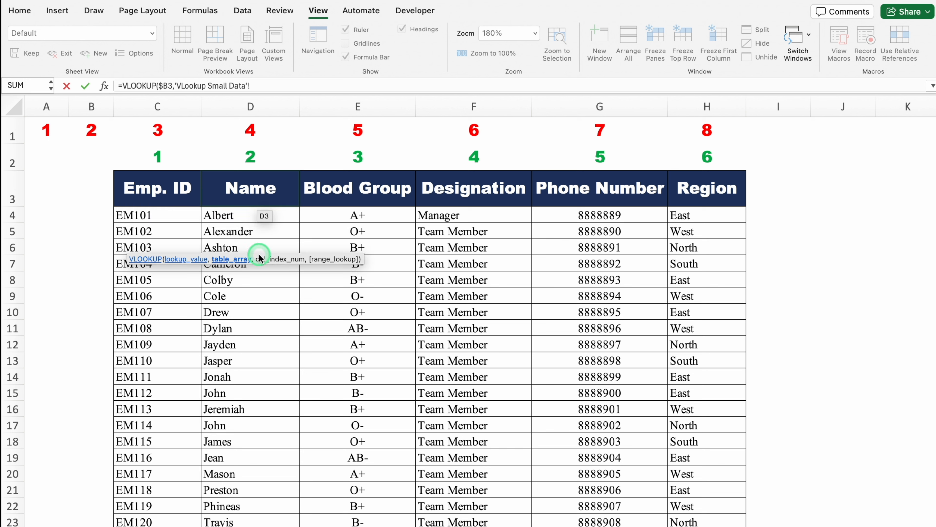
click(156, 204)
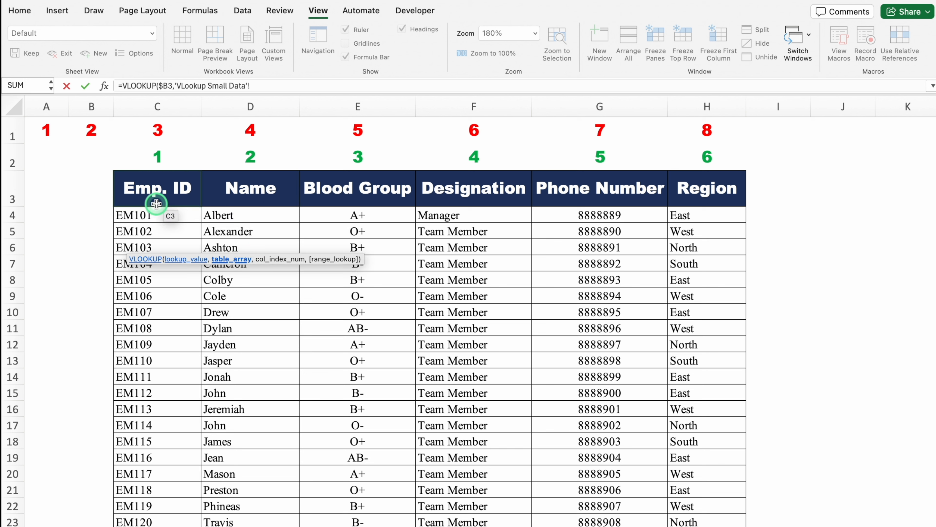
click(158, 106)
drag(165, 106, 698, 124)
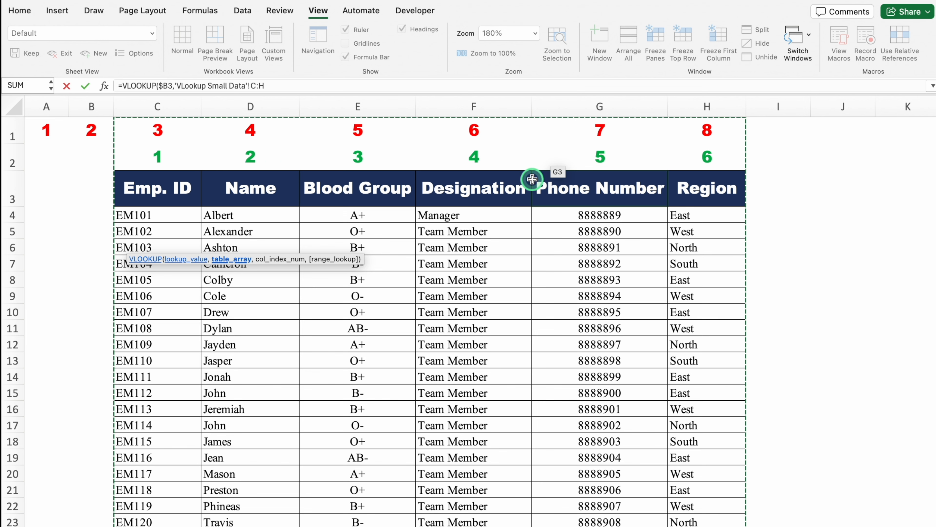
key(F4)
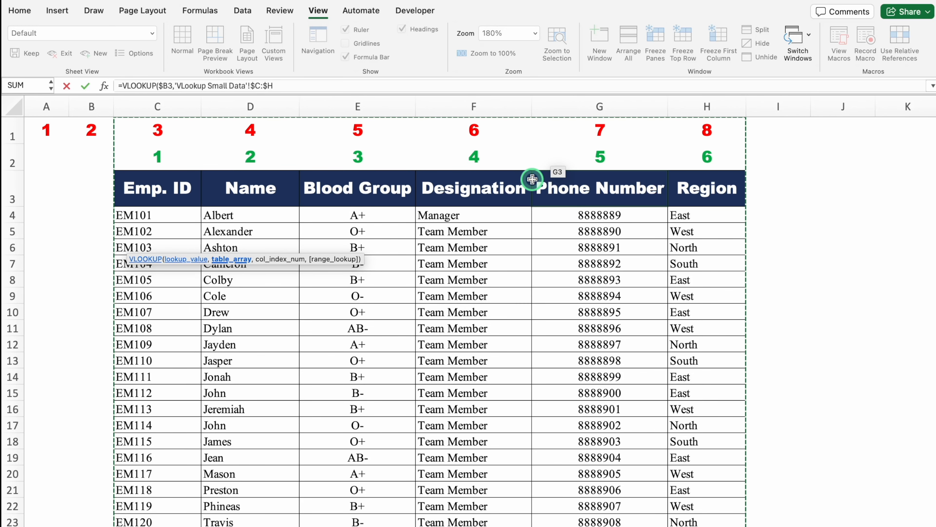
text(,)
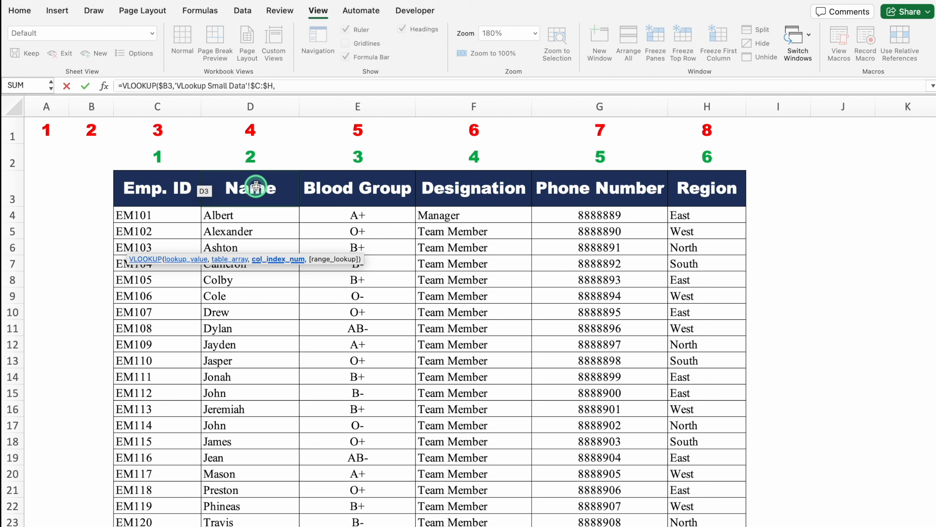
Complete the C3 VLOOKUP with column index 2 and range lookup 0, and fill it across row 3 to the Region column.
text(2,)
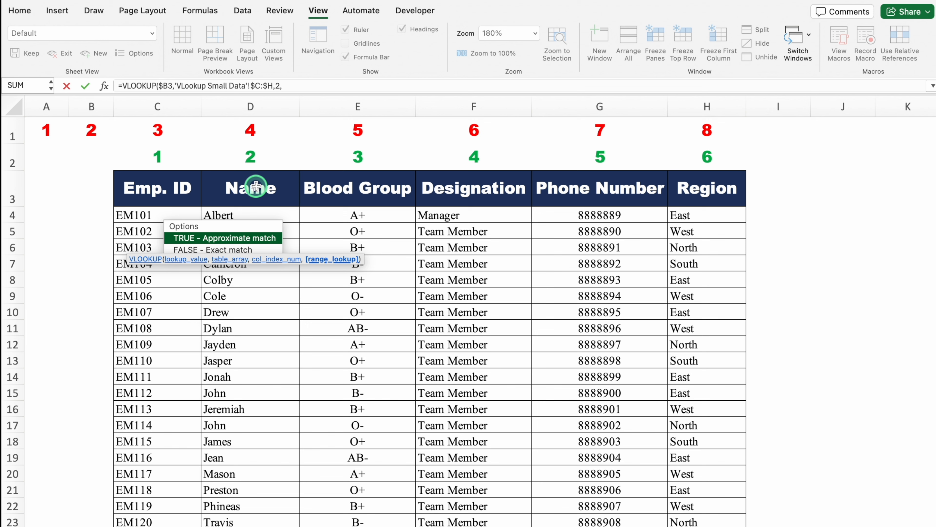
text(0))
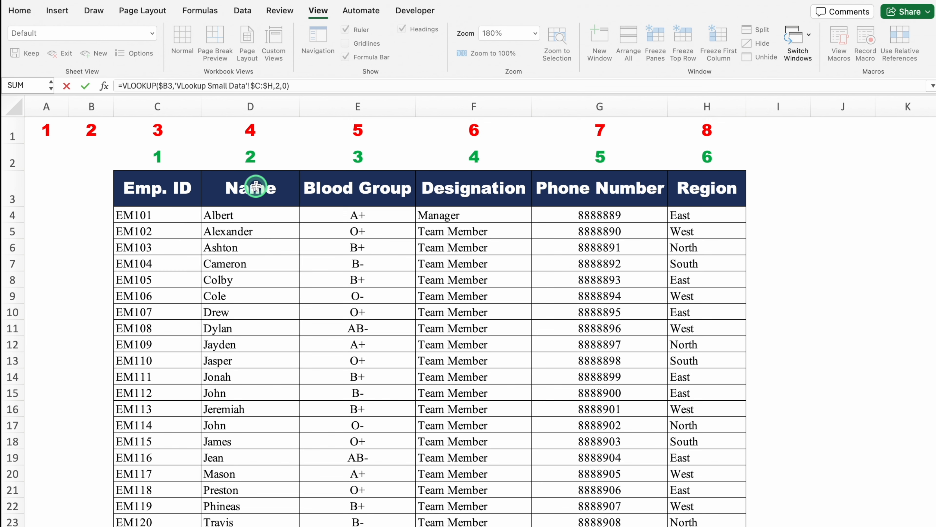
key(Return)
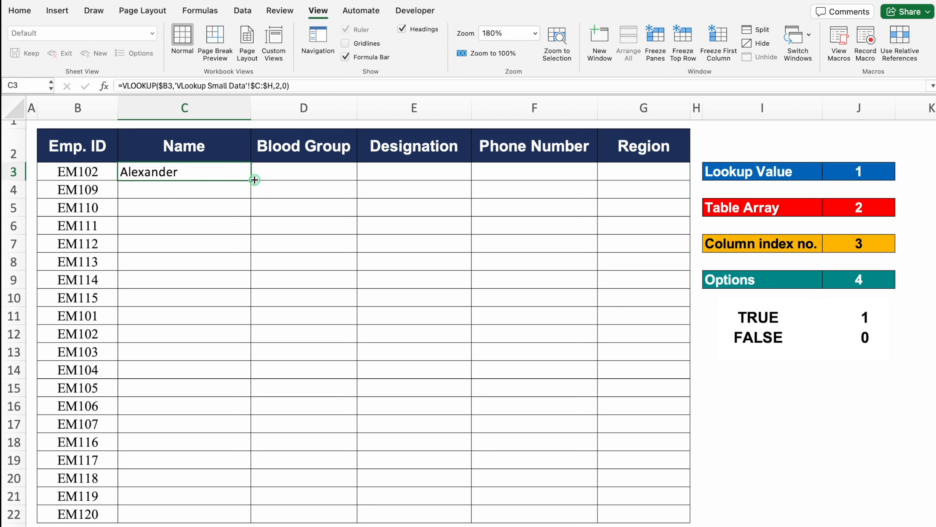
drag(251, 180, 643, 181)
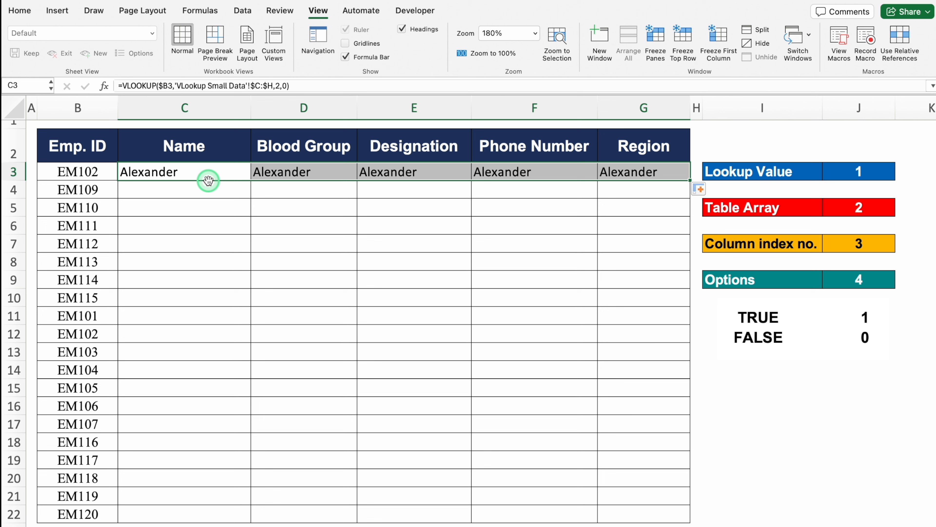
Examine the copied row 3 formulas from the Name column through the Phone Number column.
click(218, 175)
click(276, 174)
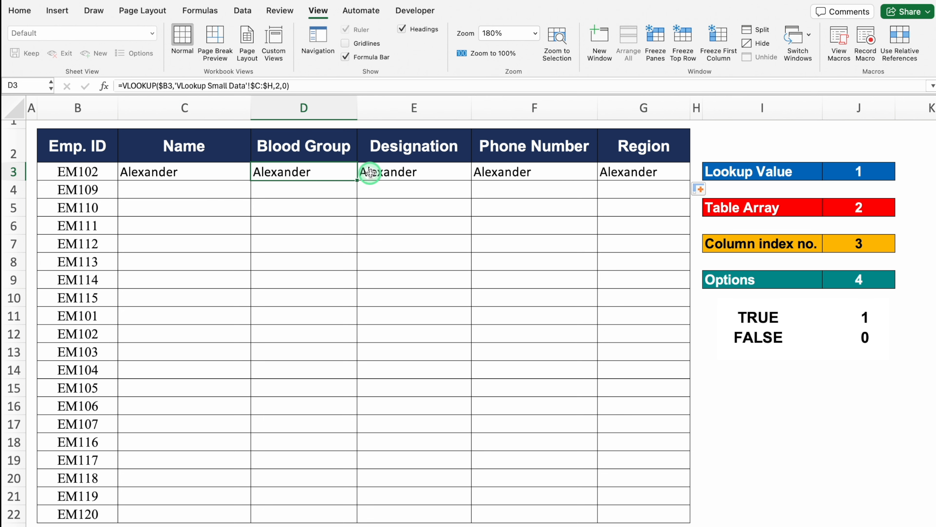
click(380, 172)
click(498, 172)
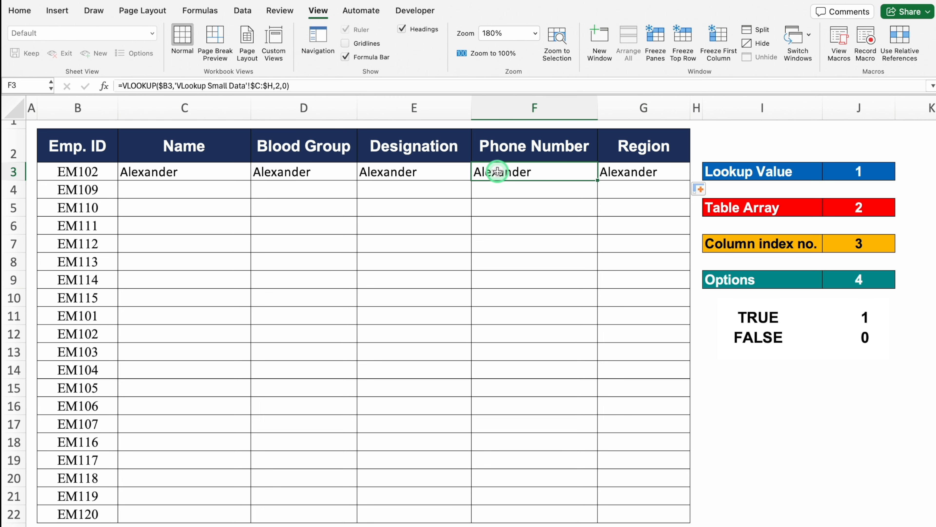
click(196, 174)
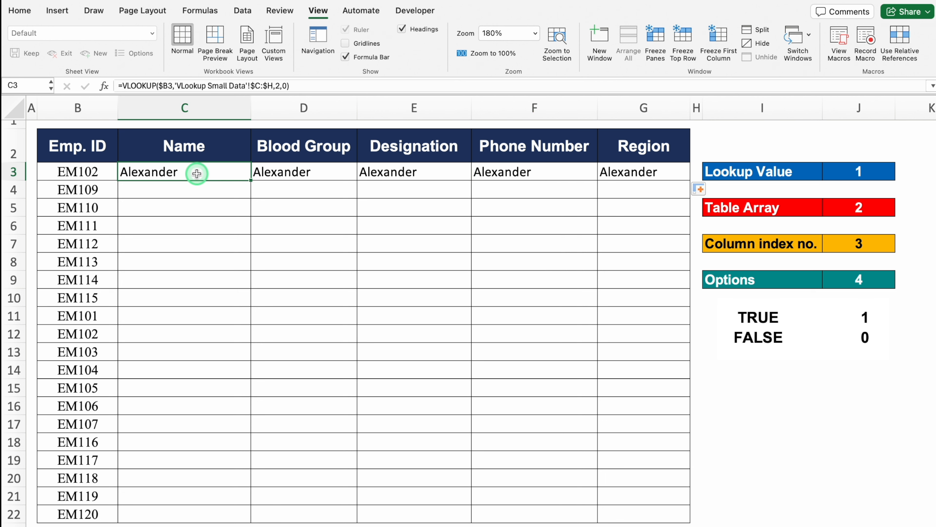
click(263, 173)
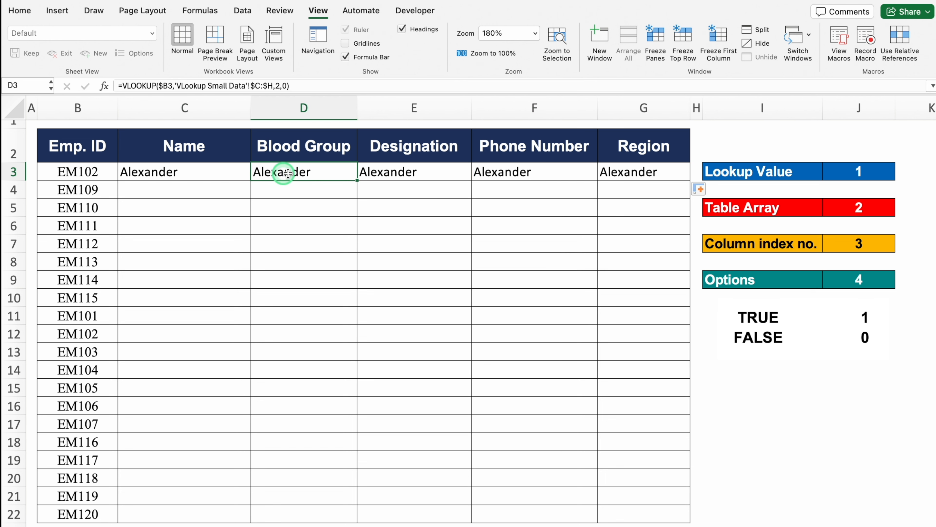
click(361, 173)
click(482, 169)
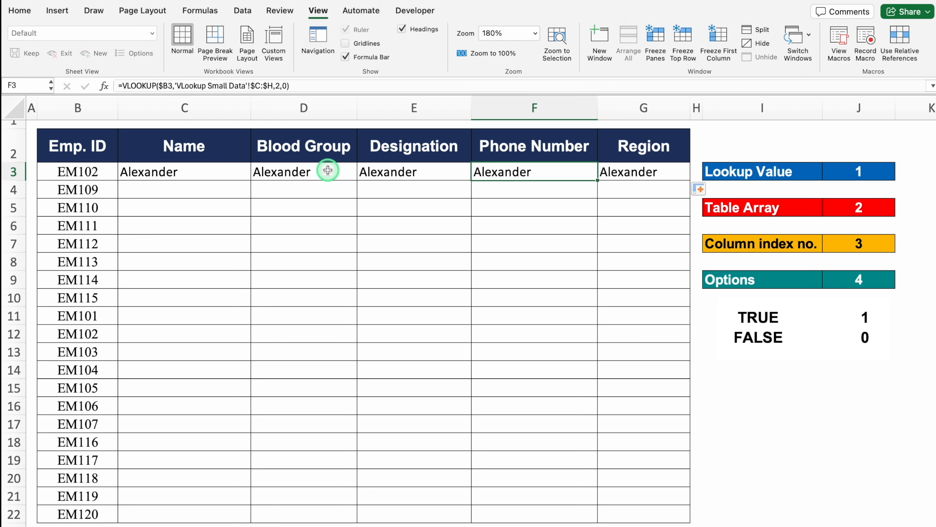
Compare the column index argument in the row 3 formulas under Name, Blood Group and Region.
double_click(222, 174)
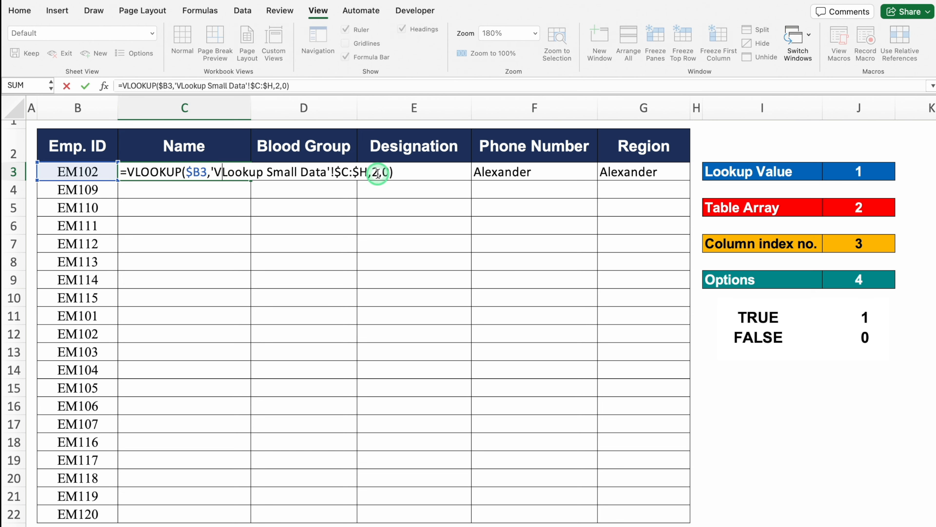
key(Escape)
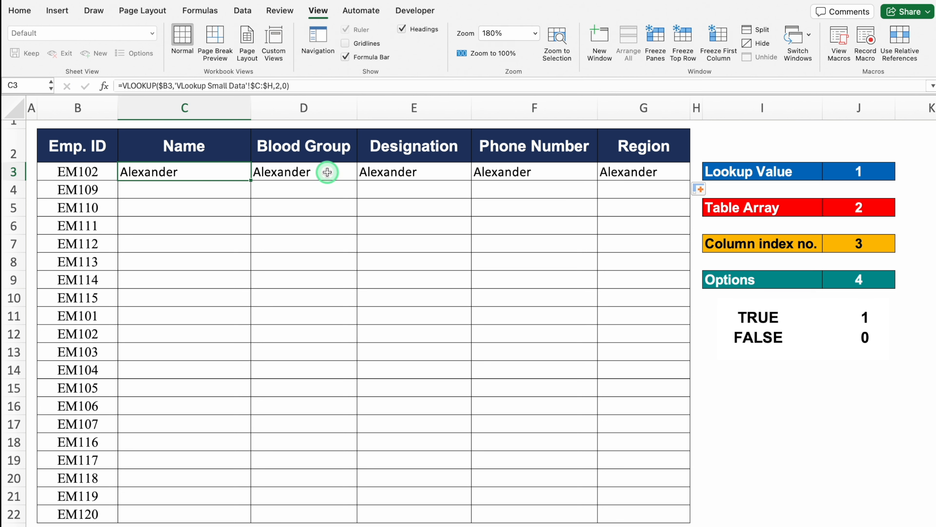
double_click(328, 172)
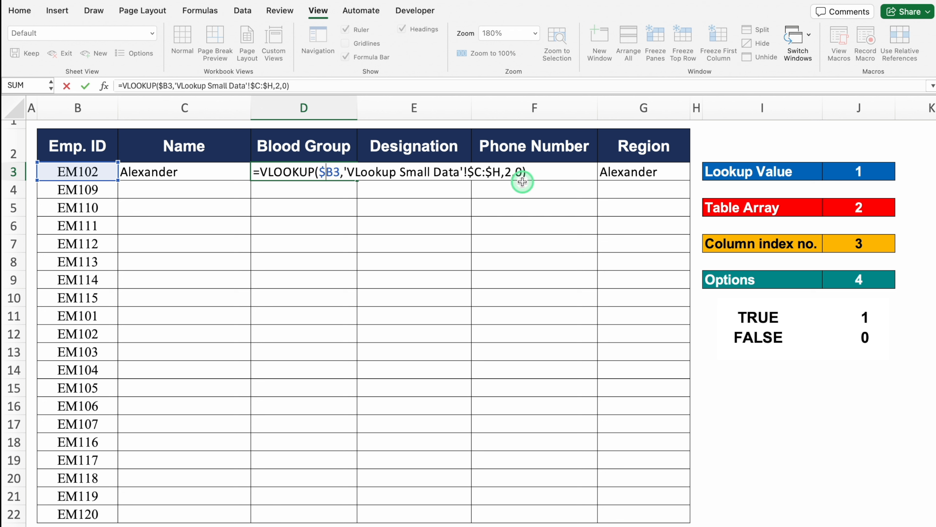
key(Escape)
click(639, 172)
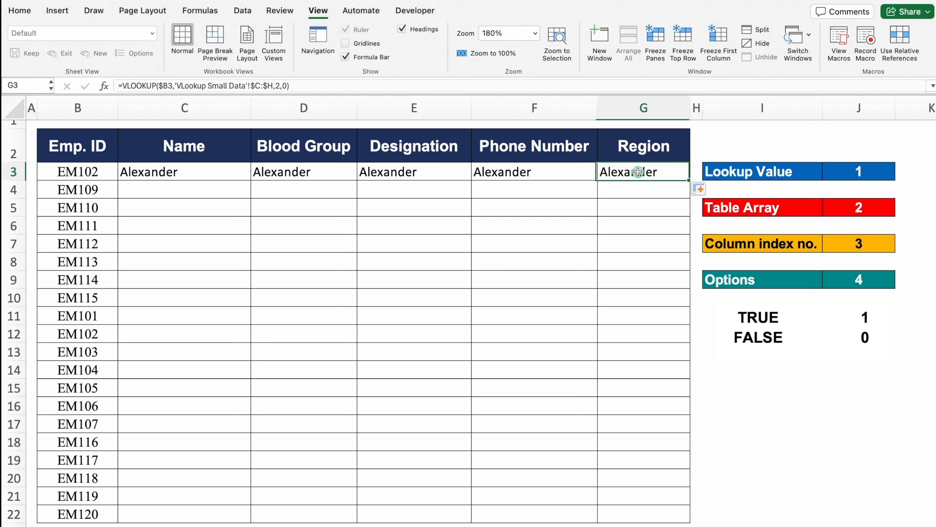
double_click(650, 172)
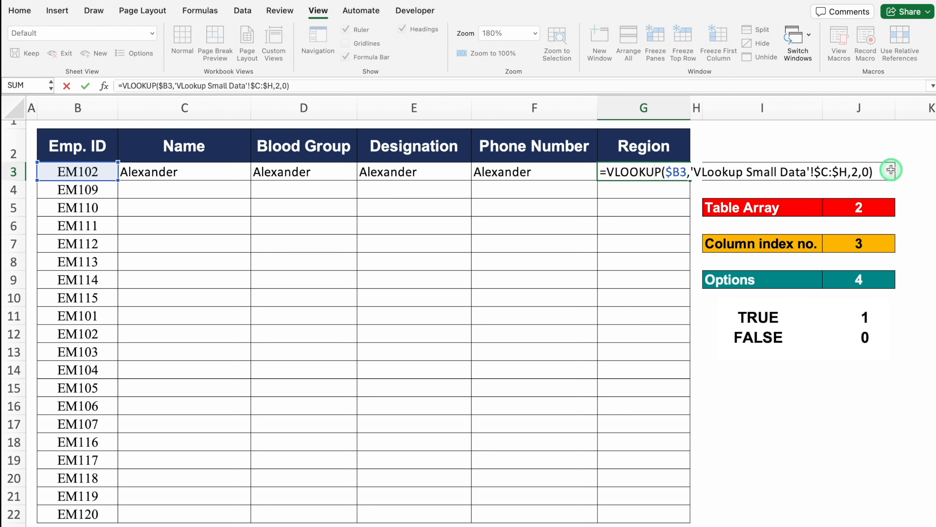
key(Escape)
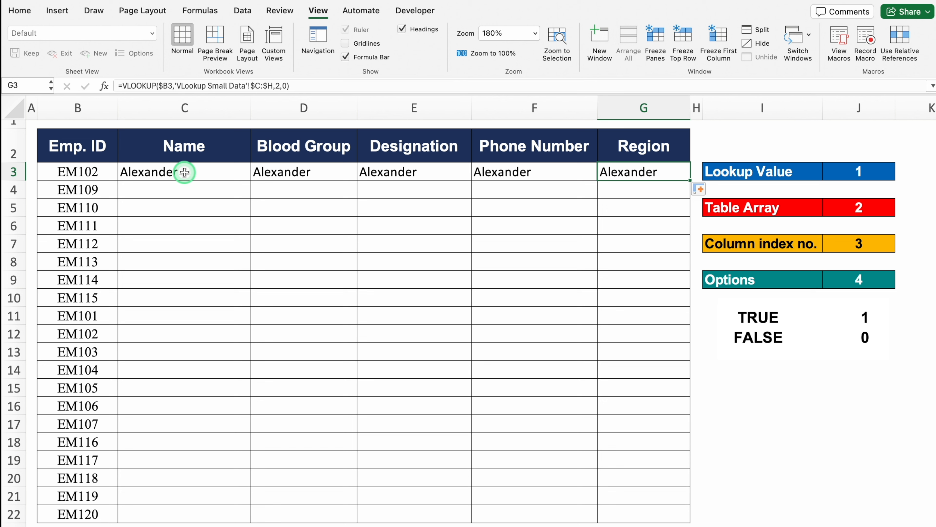
click(184, 172)
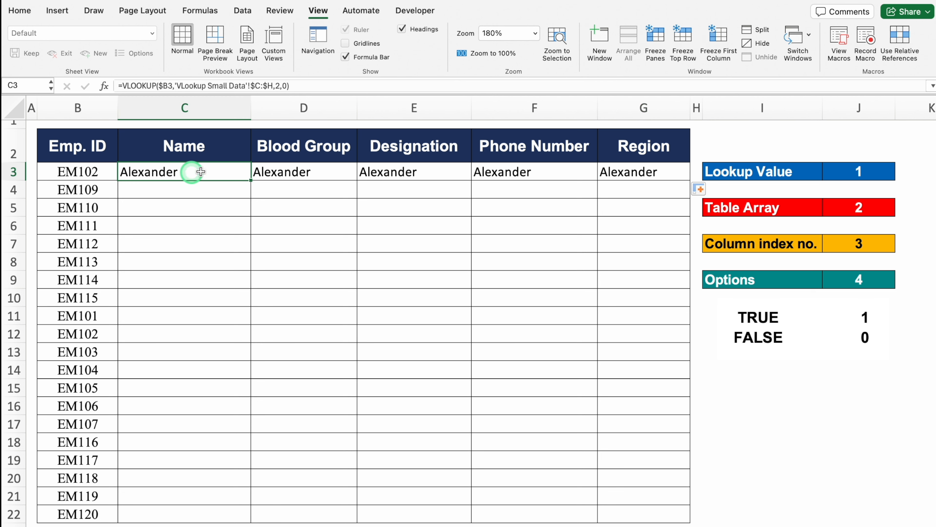
click(278, 173)
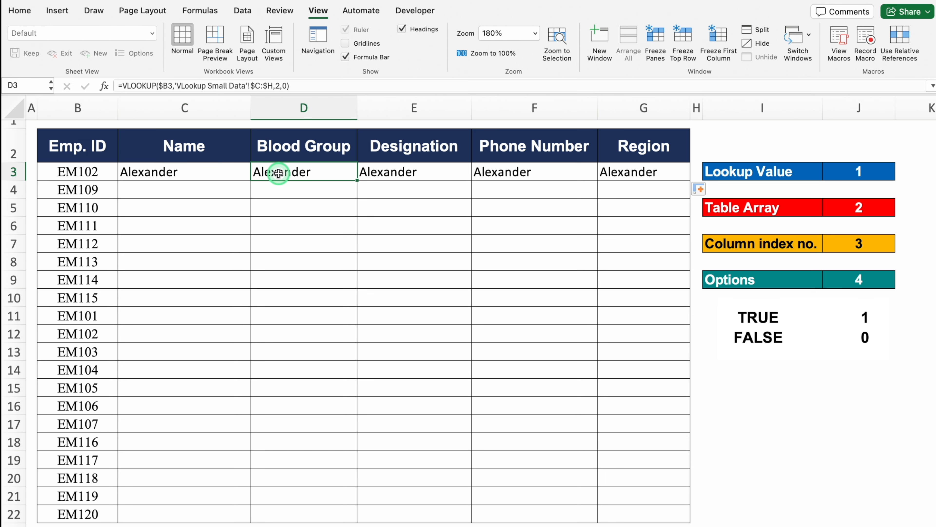
click(210, 171)
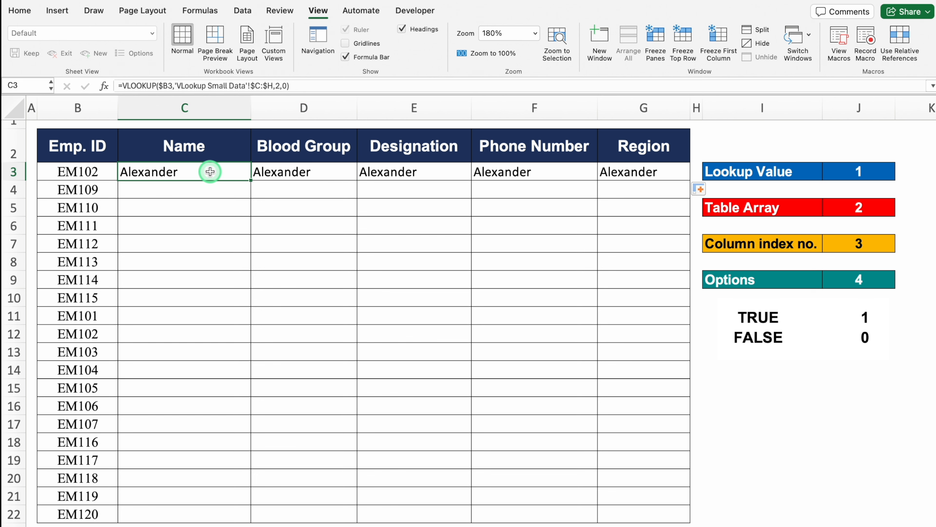
click(301, 172)
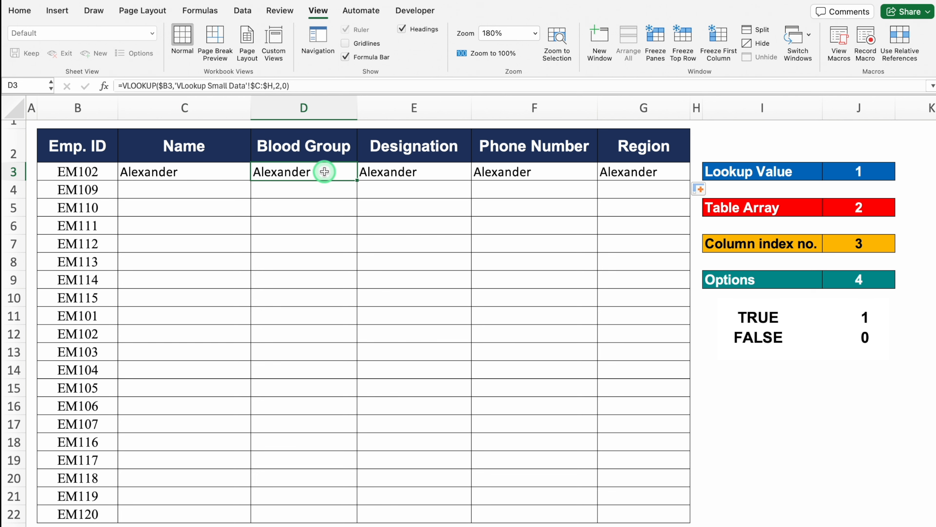
Look up the column index numbers above Blood Group, Designation, Phone Number and Region in VLookup Small Data.
click(102, 524)
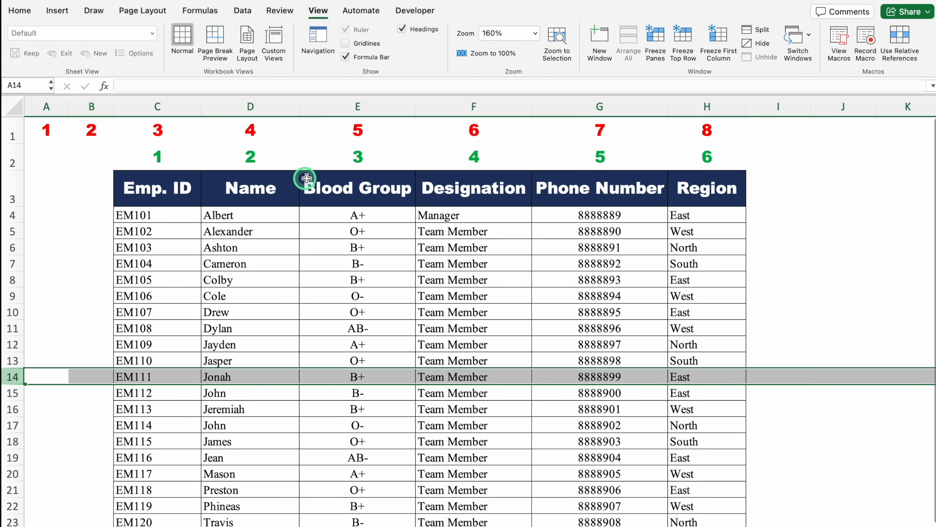
click(368, 183)
click(369, 156)
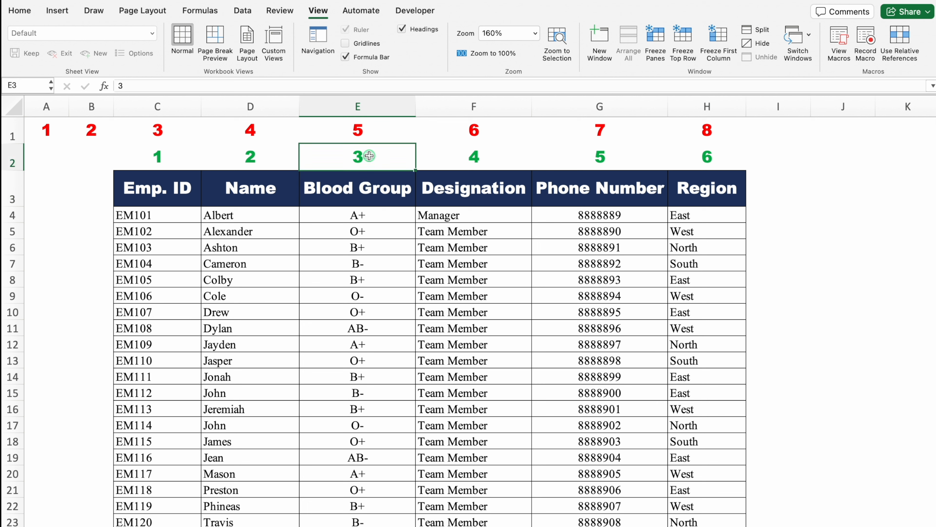
click(455, 179)
click(481, 156)
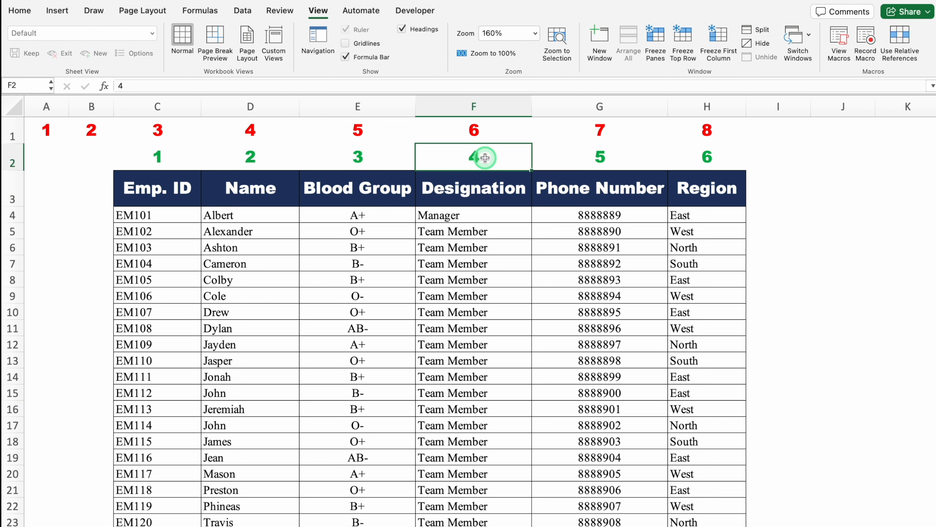
click(600, 191)
click(602, 163)
click(686, 188)
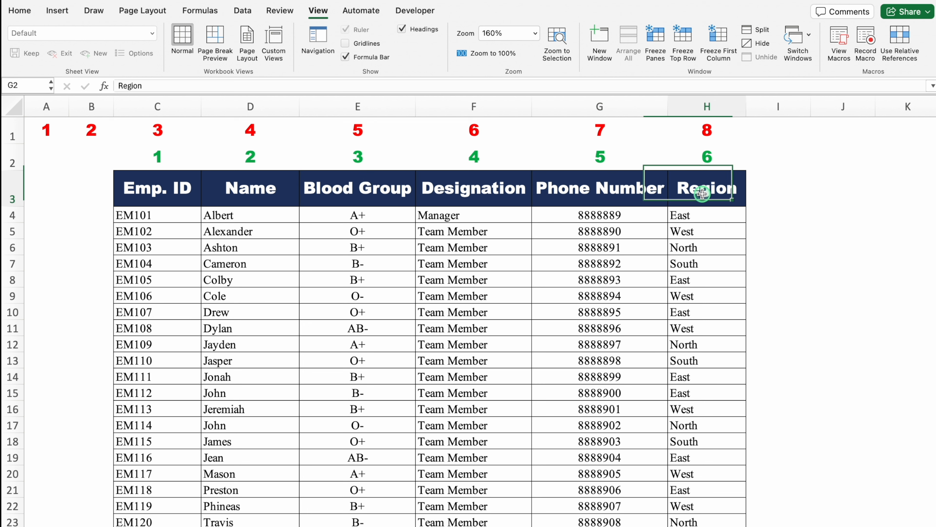
click(695, 156)
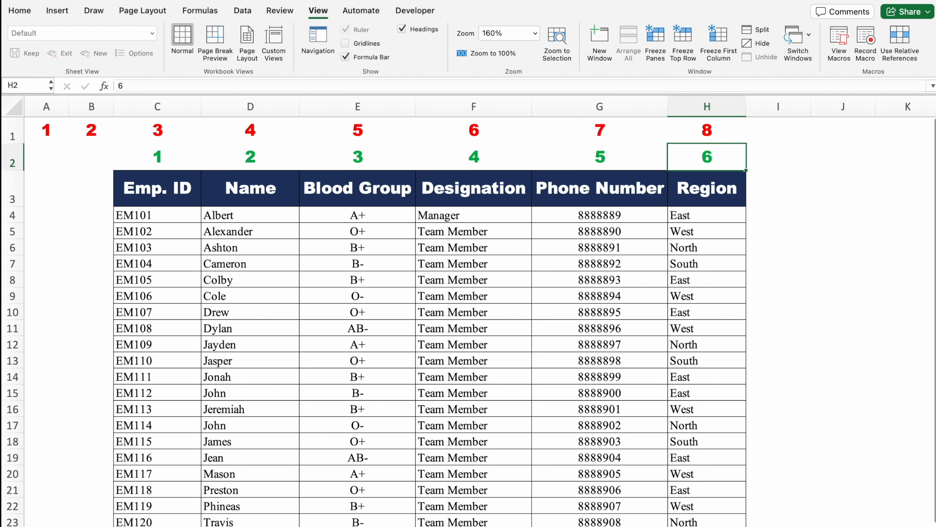
Set the column index number of the Blood Group VLOOKUP in D3 to 3.
click(151, 526)
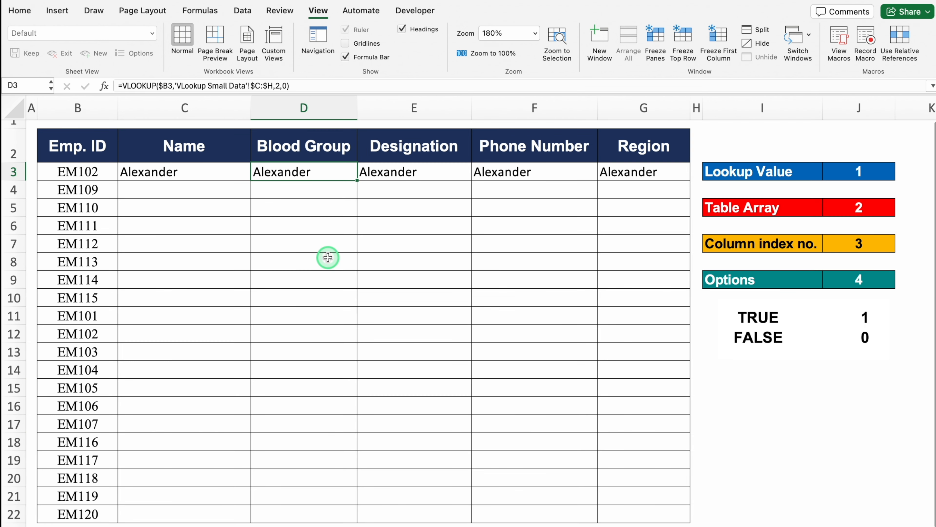
double_click(313, 171)
click(512, 171)
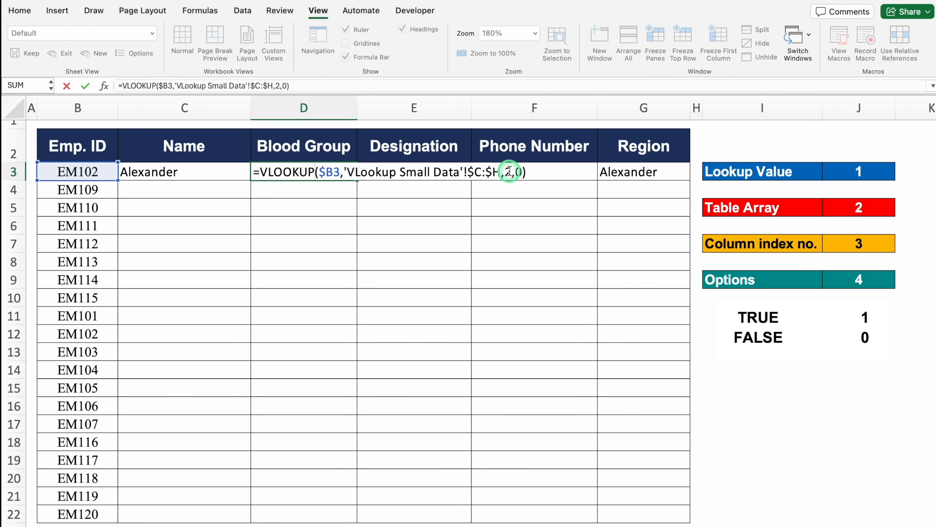
key(BackSpace)
text(3)
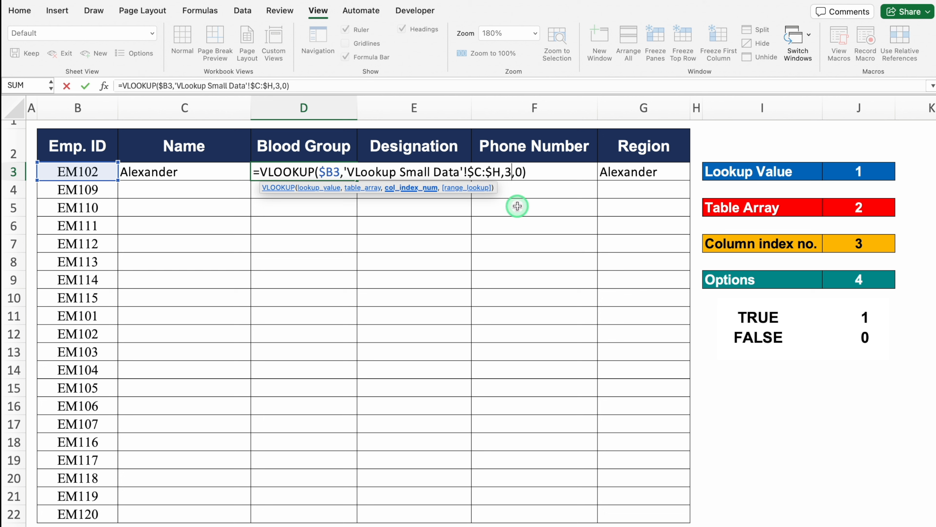
key(Return)
Set the column index number of the Designation VLOOKUP in E3 to 4.
click(427, 169)
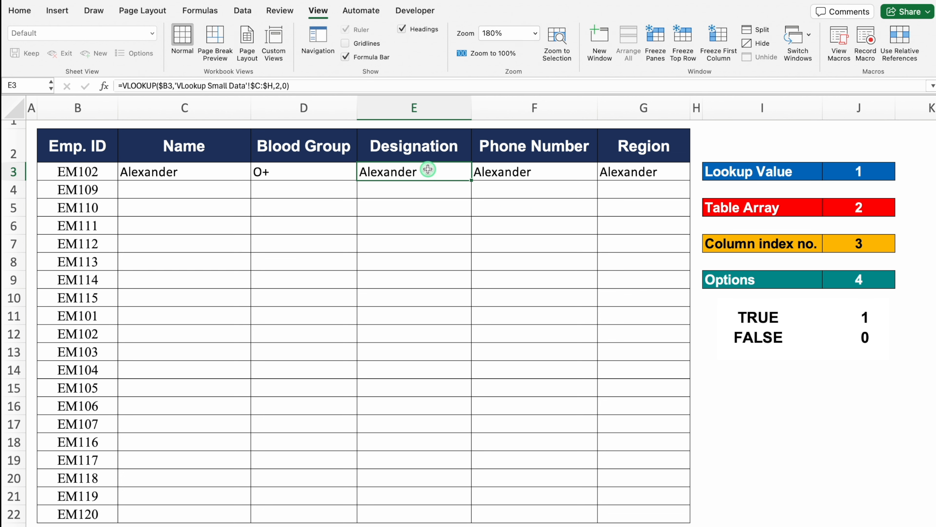
double_click(428, 170)
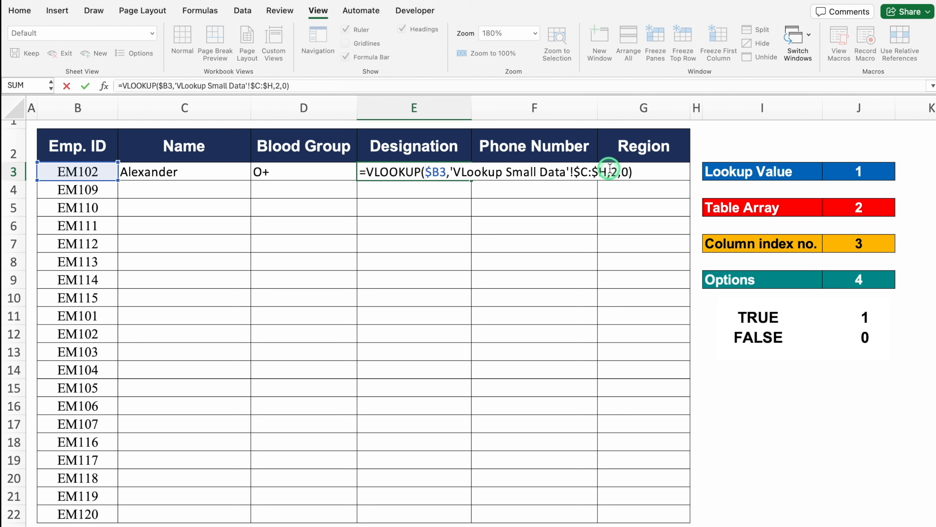
click(618, 171)
key(BackSpace)
text(4)
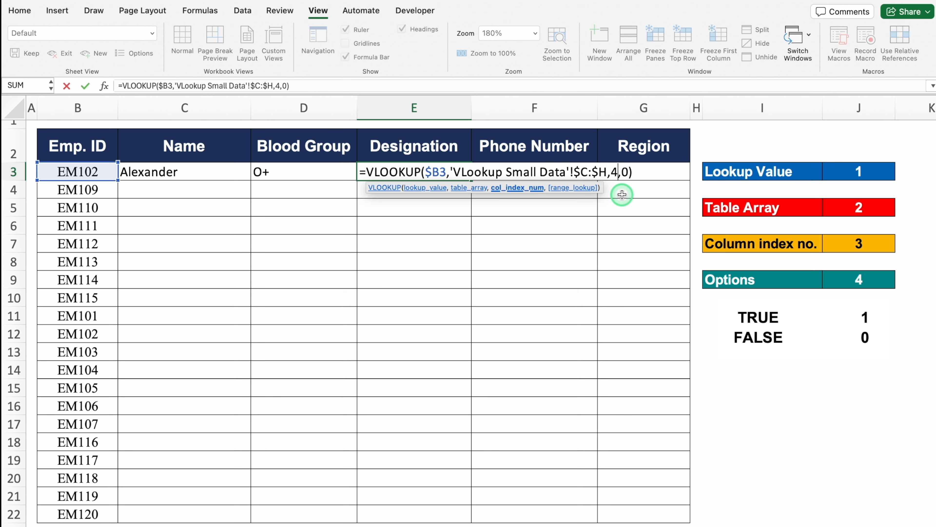
key(Return)
Set the column index number of the Phone Number VLOOKUP in F3 to 5.
click(559, 173)
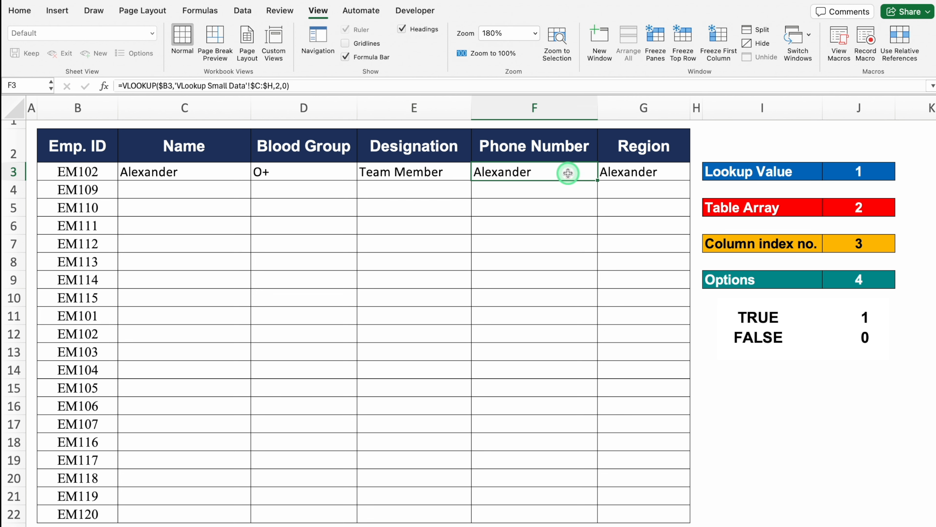
double_click(568, 173)
click(728, 171)
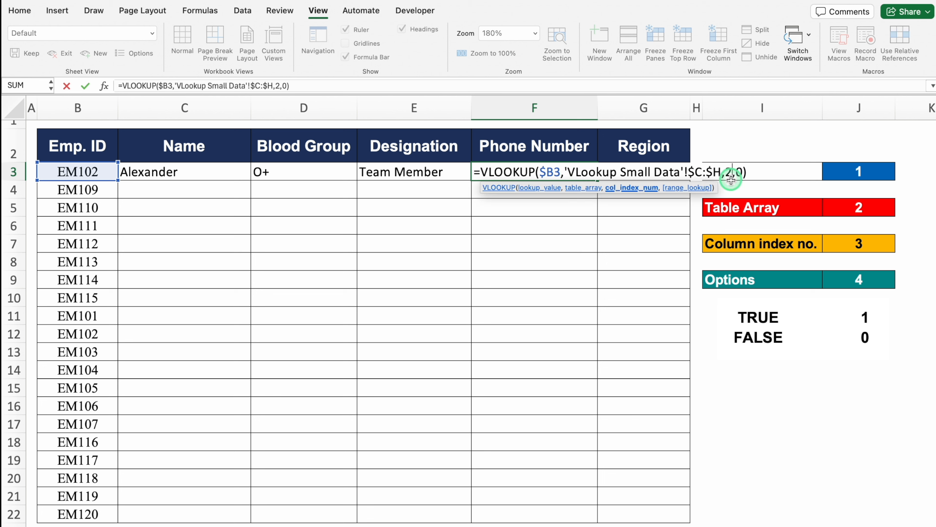
key(BackSpace)
text(5)
Set the column index number of the Region VLOOKUP in G3 to 6.
click(649, 173)
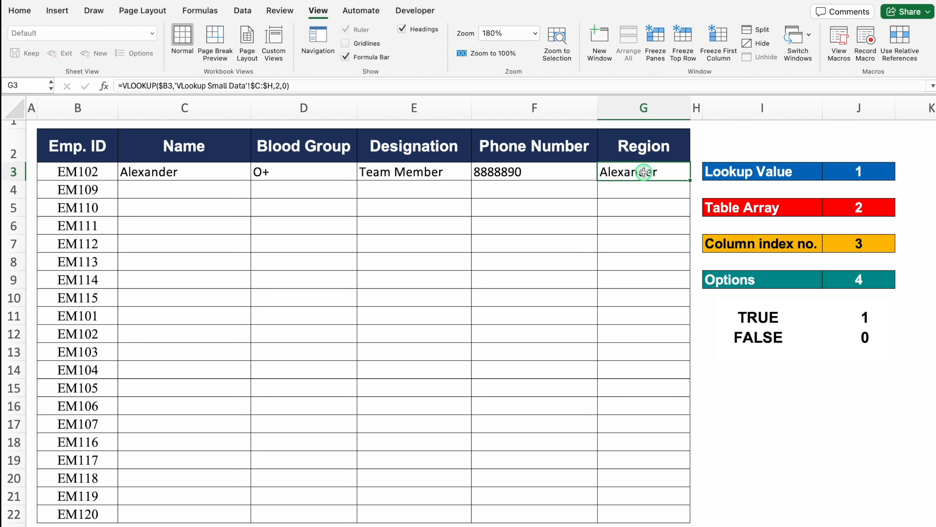
double_click(655, 172)
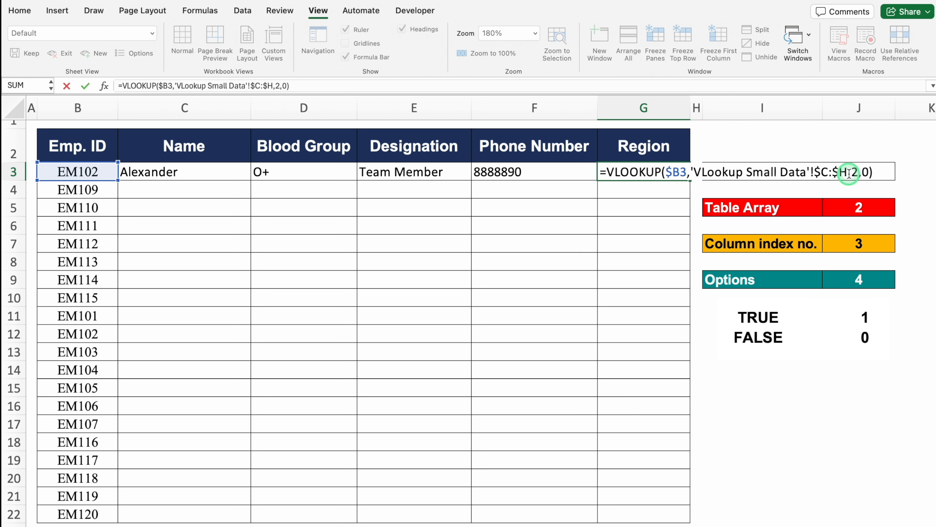
click(859, 172)
key(BackSpace)
text(6)
key(Return)
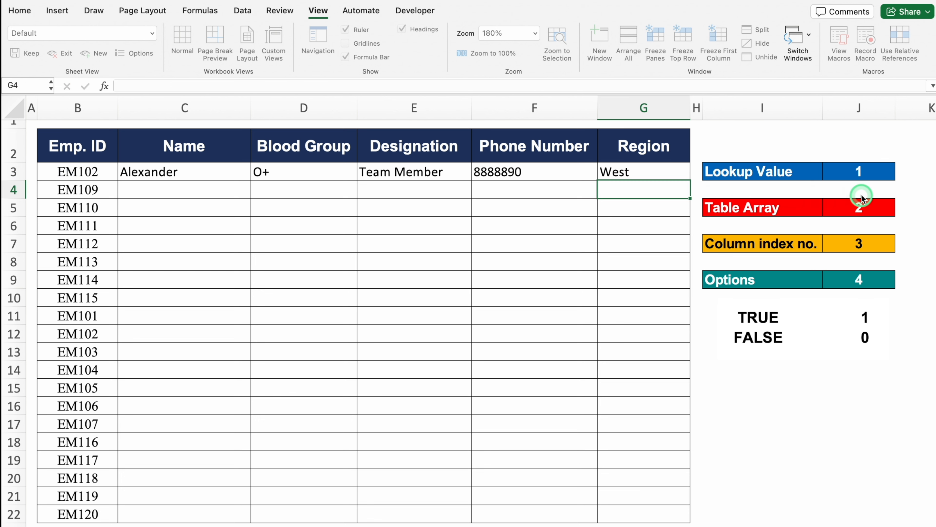
Fill the row 3 VLOOKUP formulas for Name through Region down to row 22.
drag(177, 176, 673, 516)
click(205, 281)
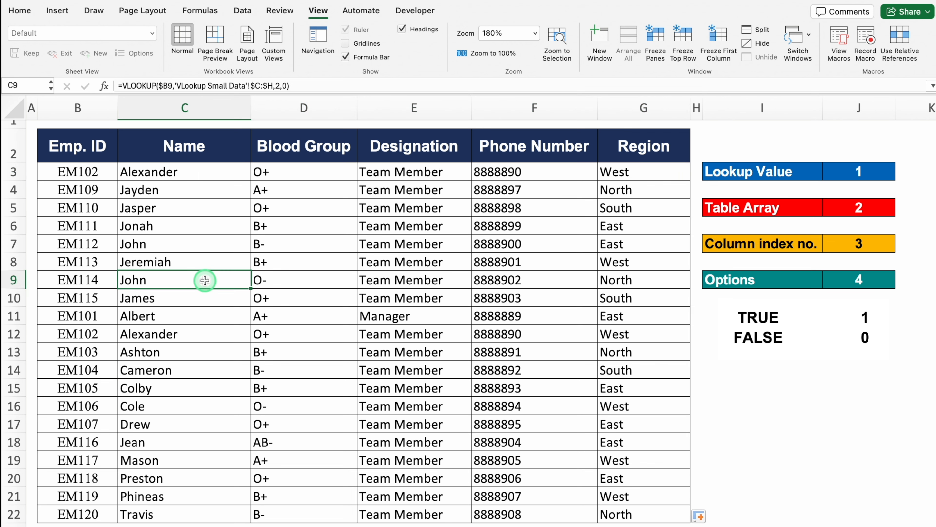
Highlight the EM115 record in yellow in the results table and in VLookup Small Data, and compare its fields between the two sheets.
drag(79, 297, 631, 299)
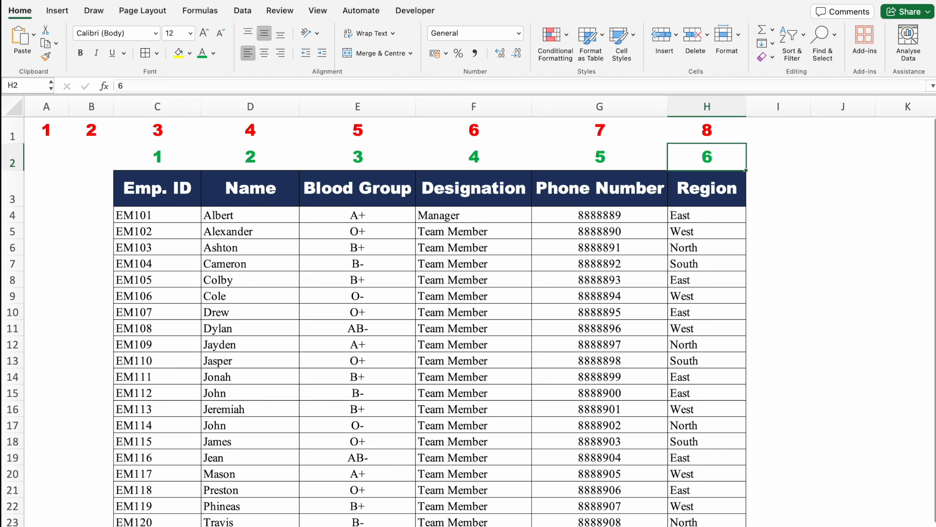
drag(159, 441, 673, 441)
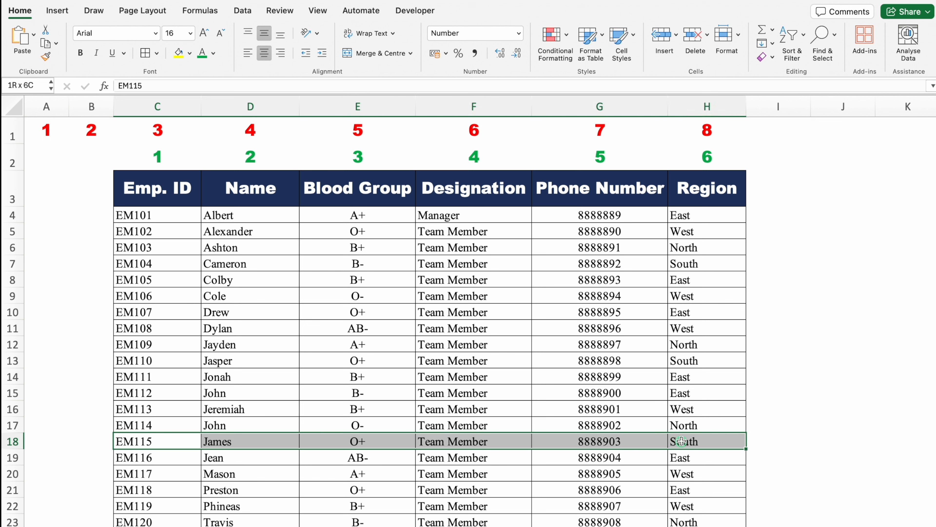
click(168, 442)
click(239, 442)
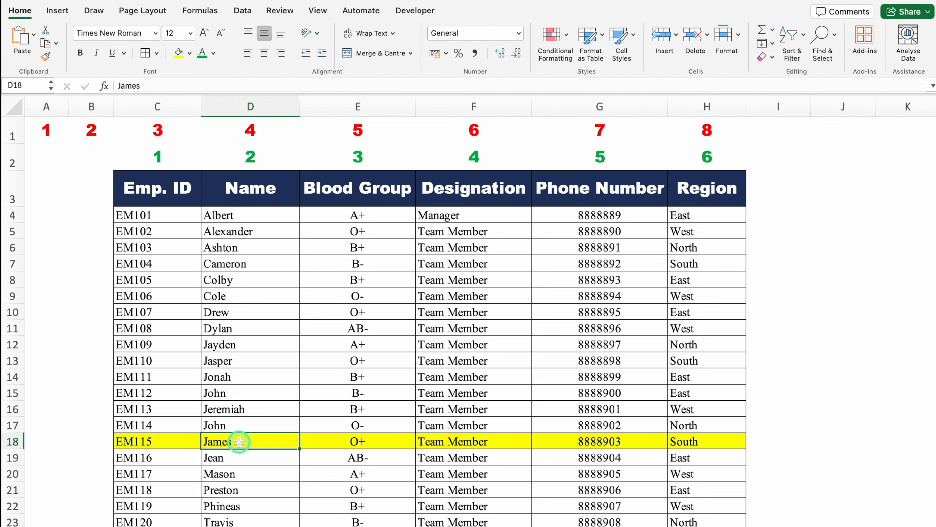
click(374, 441)
click(474, 441)
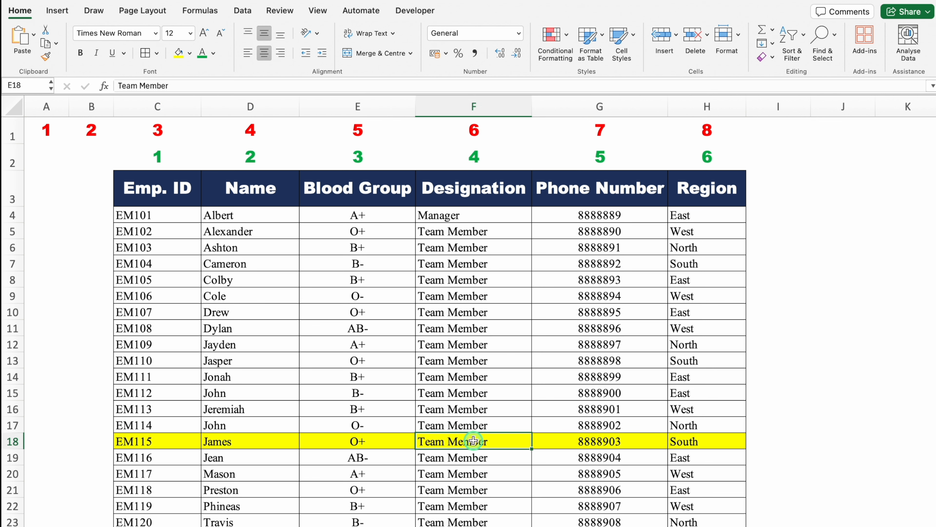
click(697, 441)
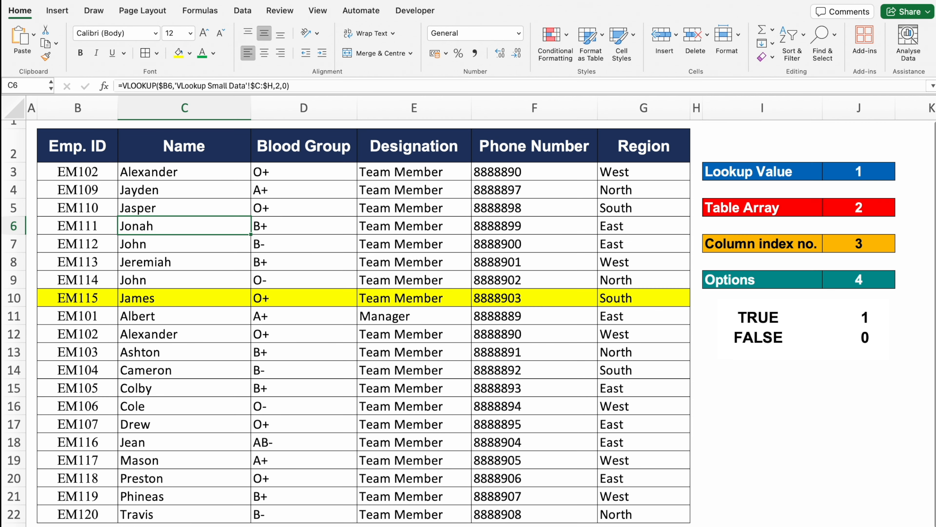
click(176, 297)
click(272, 297)
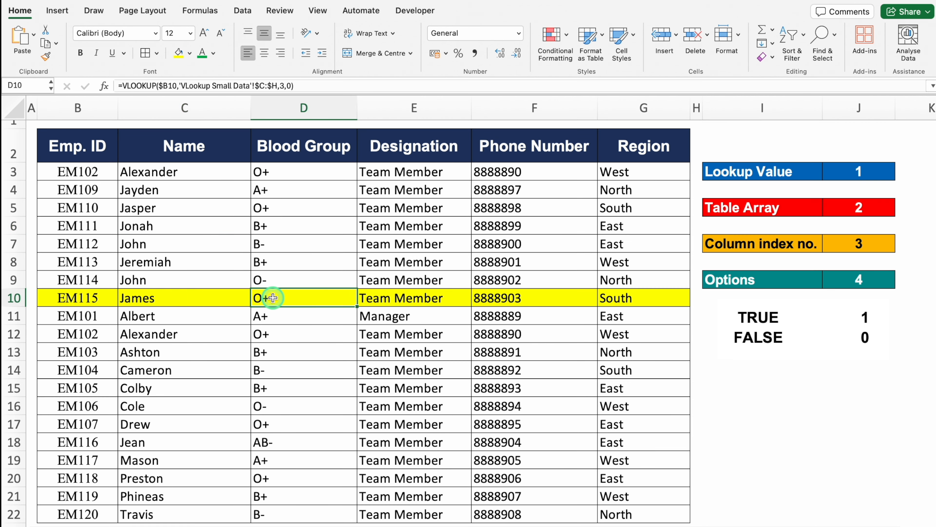
click(428, 297)
click(631, 293)
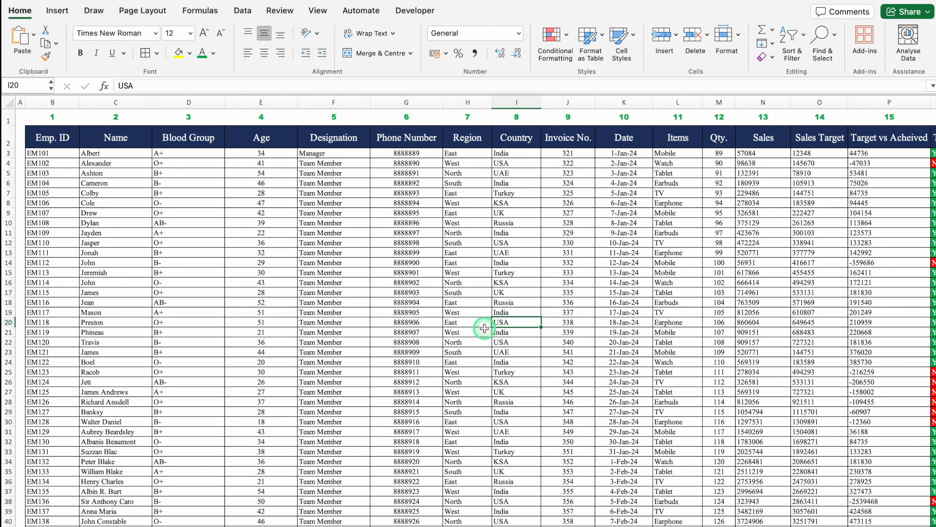
Examine the extent of Vlookup Big Data, from Emp. ID across to the Supporting Country column and down through its rows.
scroll(100, 522, right, 10)
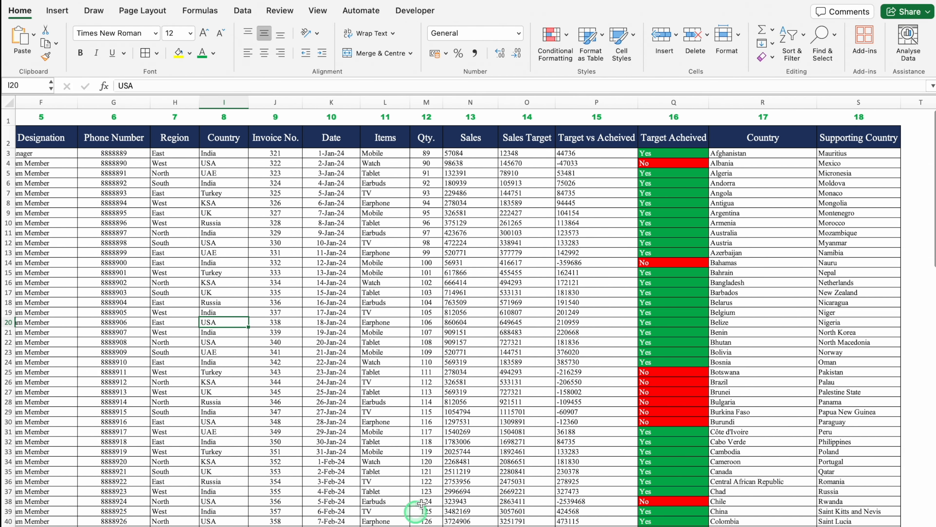
click(865, 116)
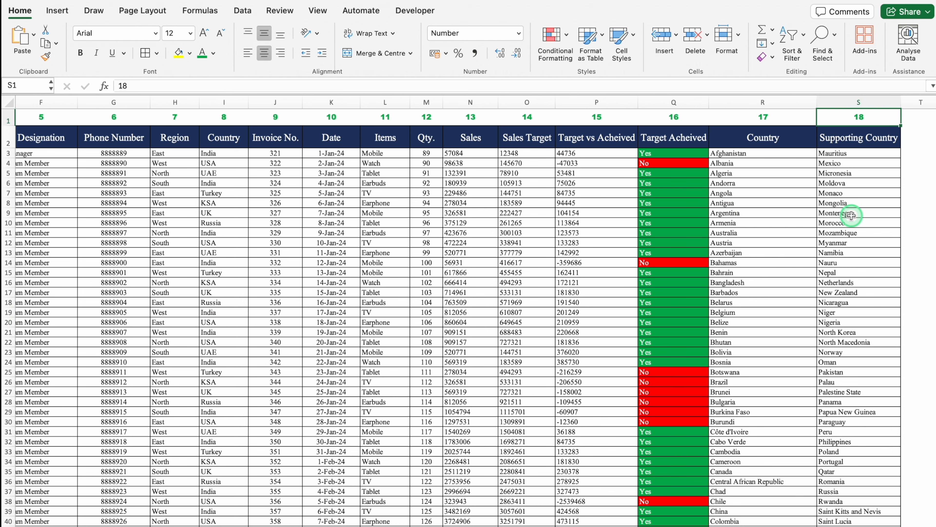
scroll(446, 452, left, 5)
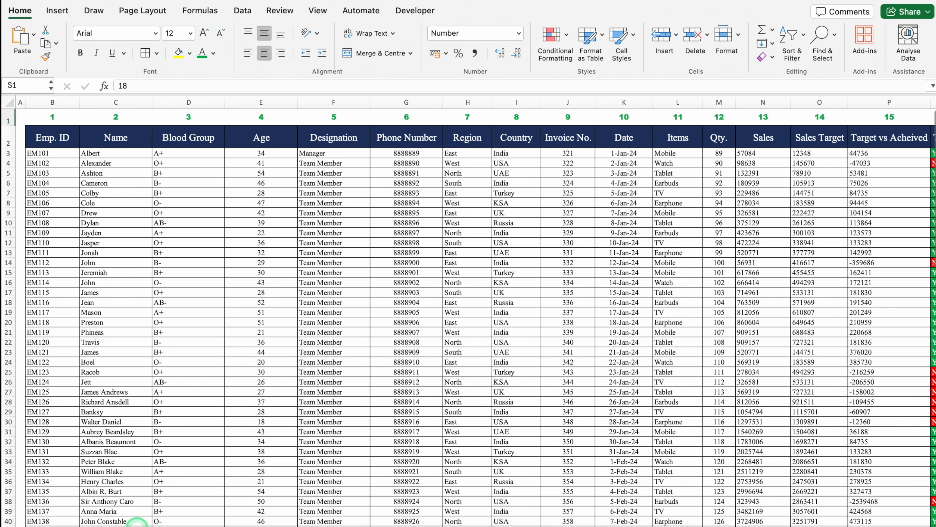
drag(935, 178, 935, 515)
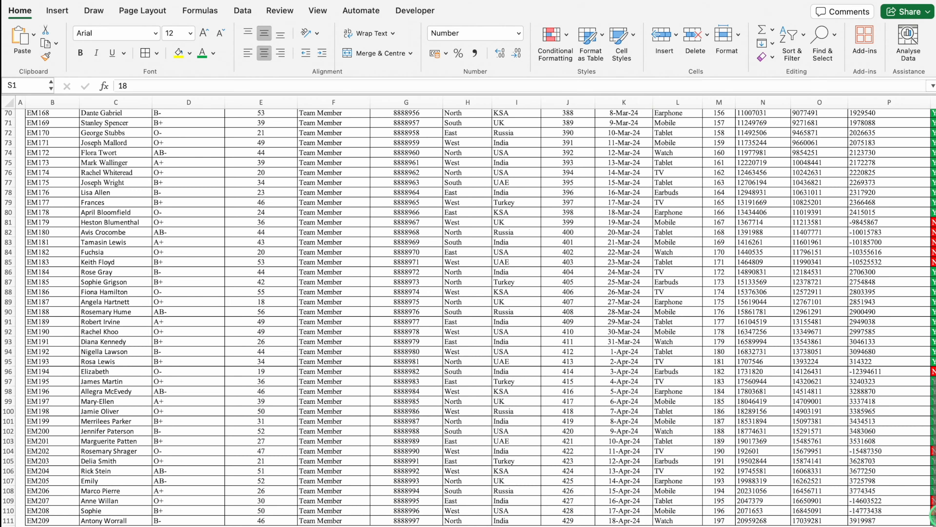
drag(935, 515, 933, 177)
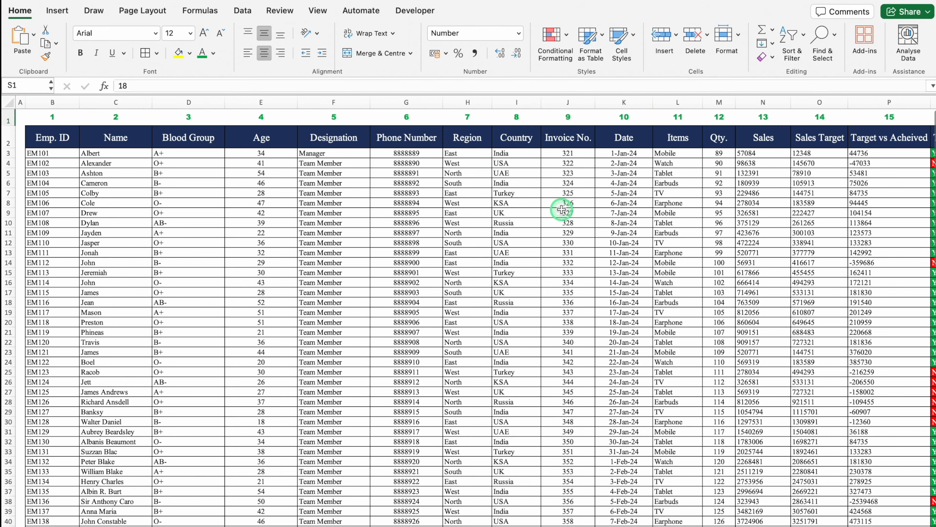
click(102, 153)
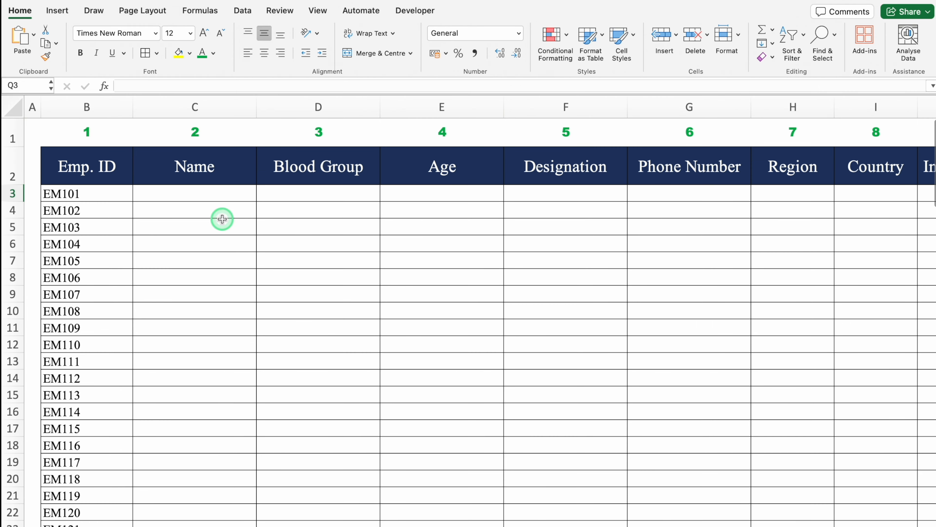
Start a VLOOKUP in the Name cell C3 of the empty large table, with the column-locked reference $B3 as lookup value.
click(215, 194)
text(=vlo)
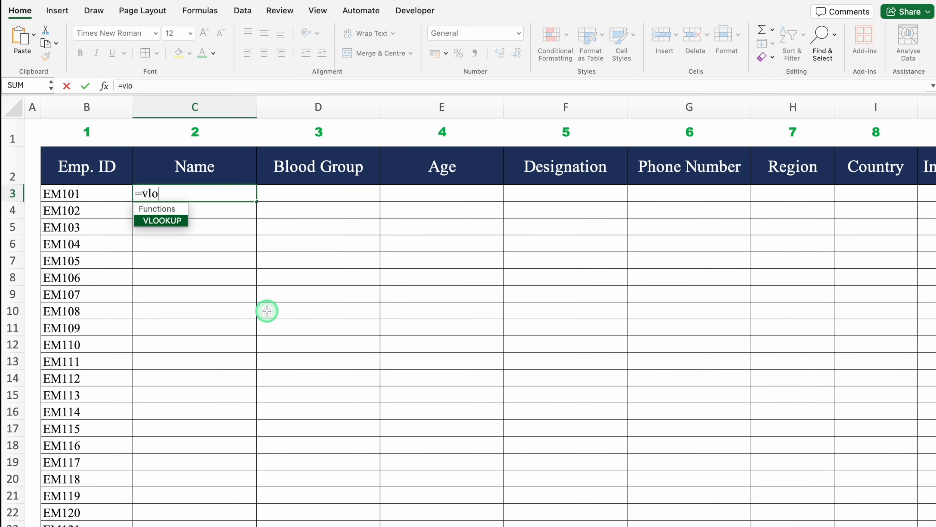
double_click(172, 220)
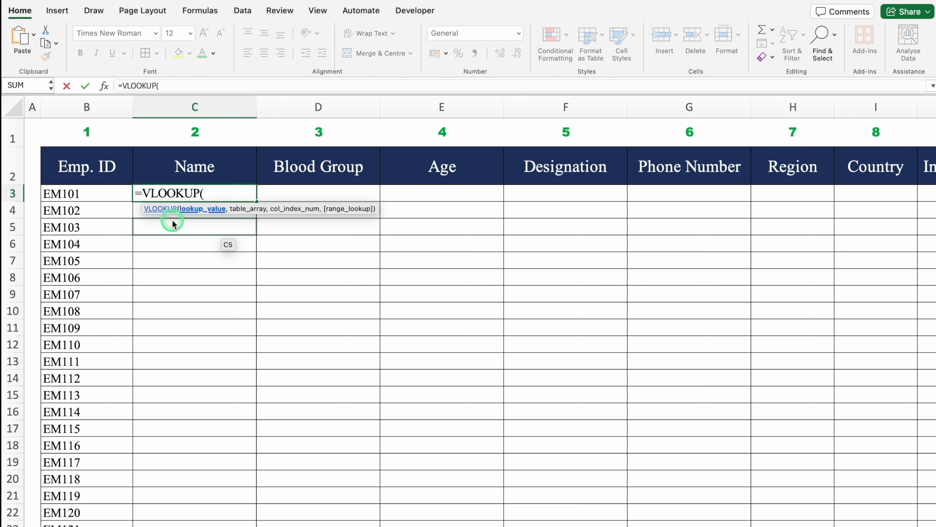
click(98, 193)
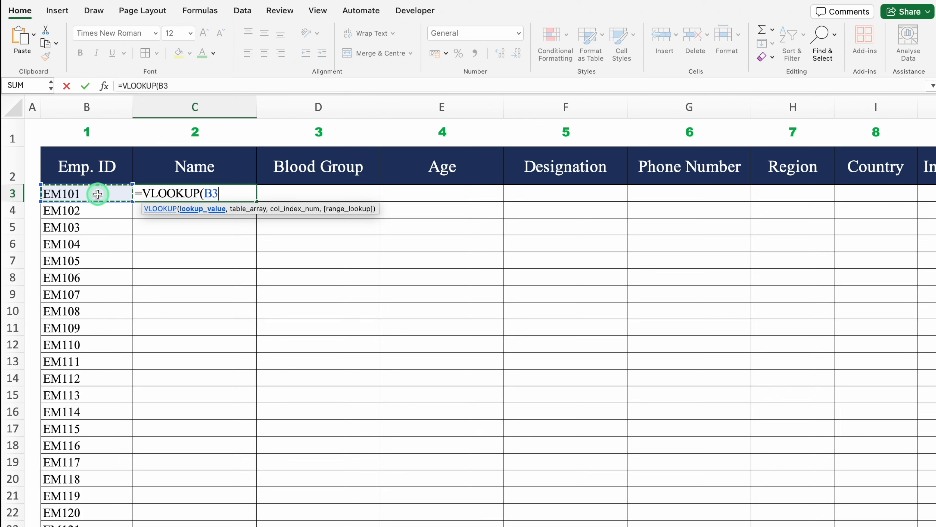
key(F4)
key(F4)
key(F4)
text(,)
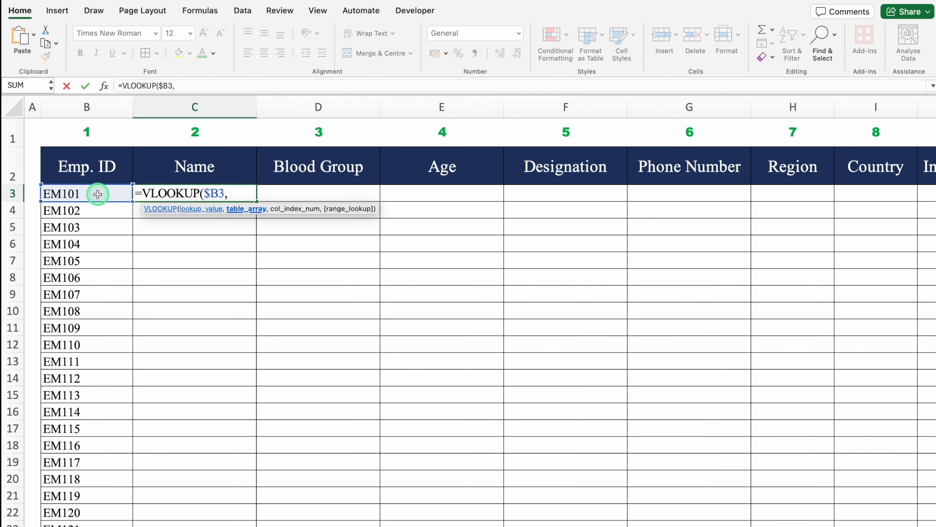
Set the table array to the locked columns $B:$S of Vlookup Big Data.
click(301, 525)
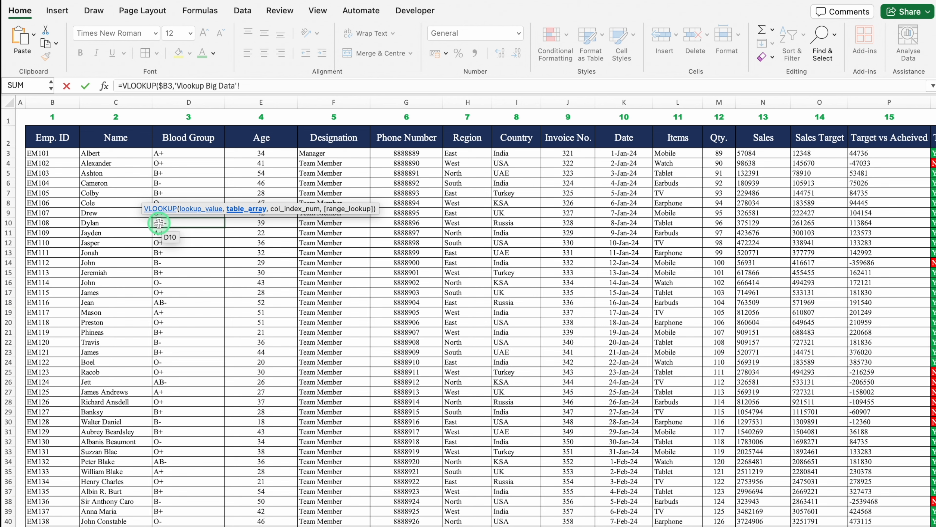
click(48, 106)
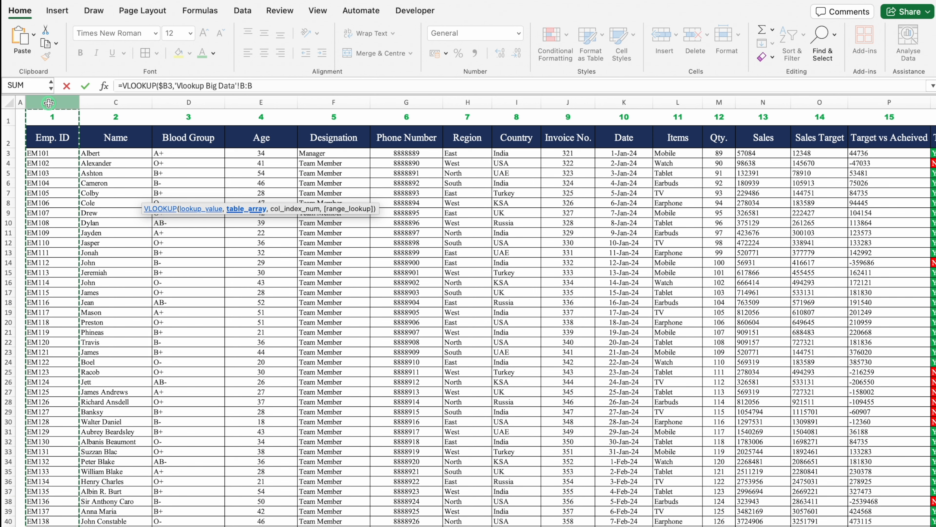
drag(48, 106, 825, 119)
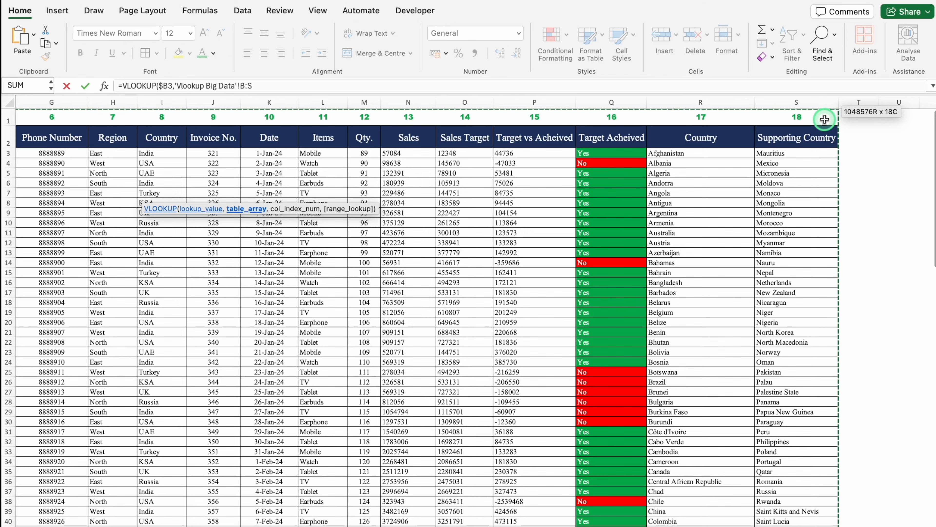
key(F4)
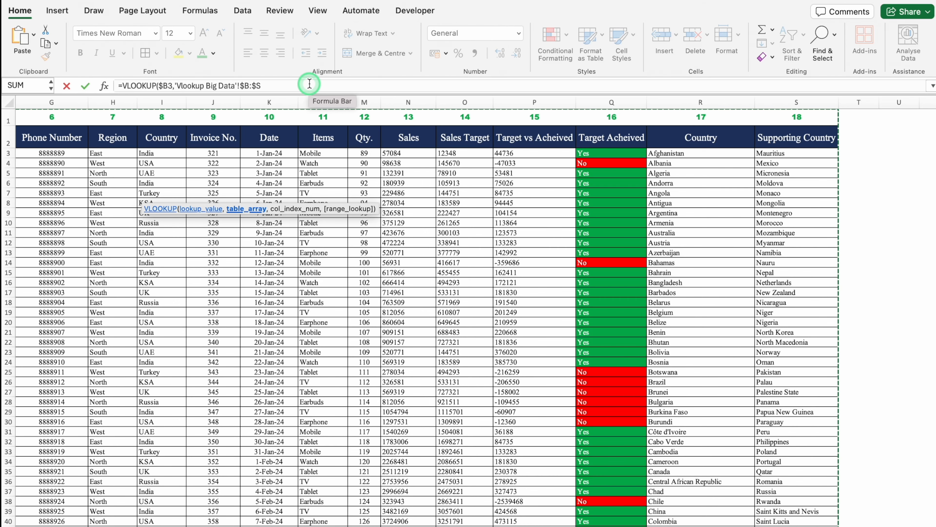
text(,)
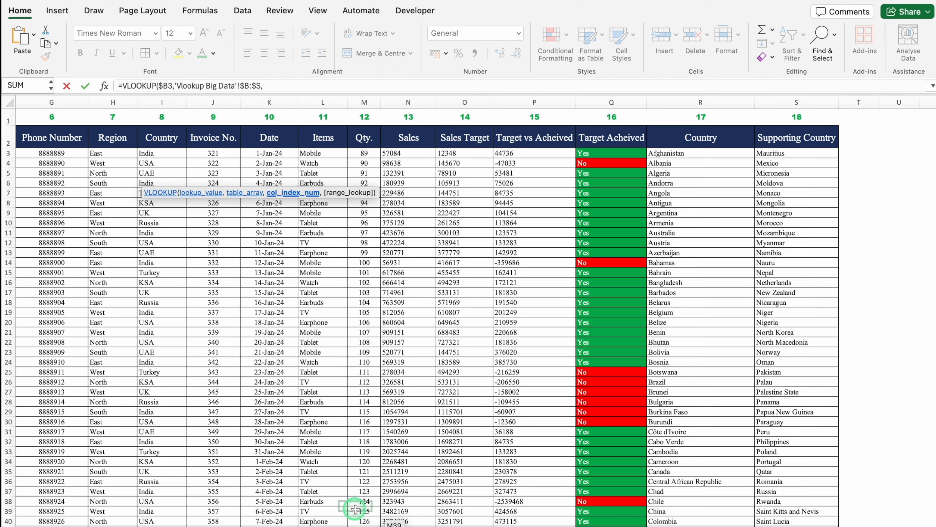
Complete the Name VLOOKUP in C3 with column index number 2 and range lookup 0 for an exact match.
scroll(365, 520, left, 10)
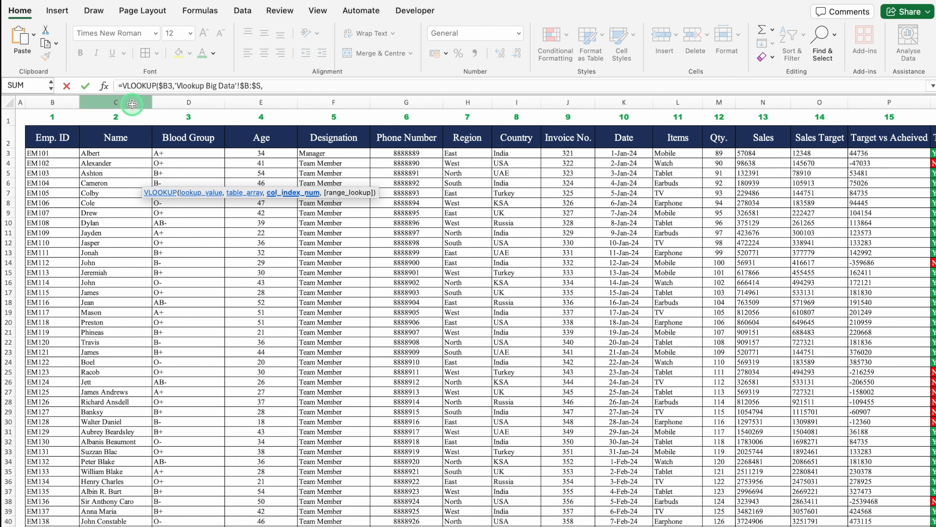
text(,0)
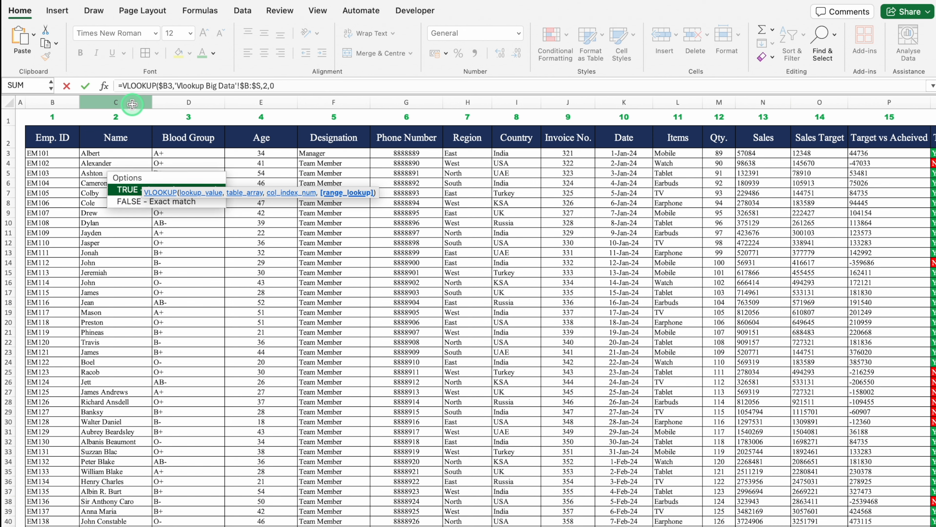
text())
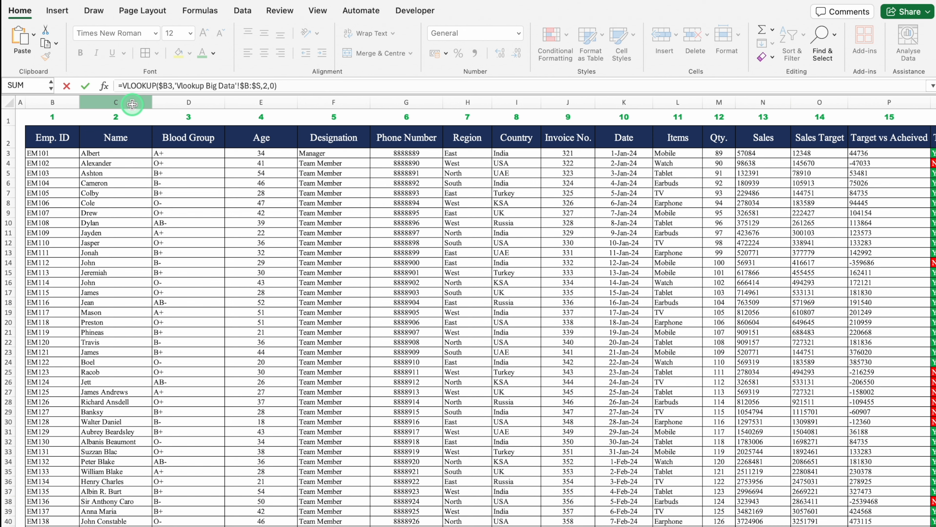
key(Return)
click(211, 196)
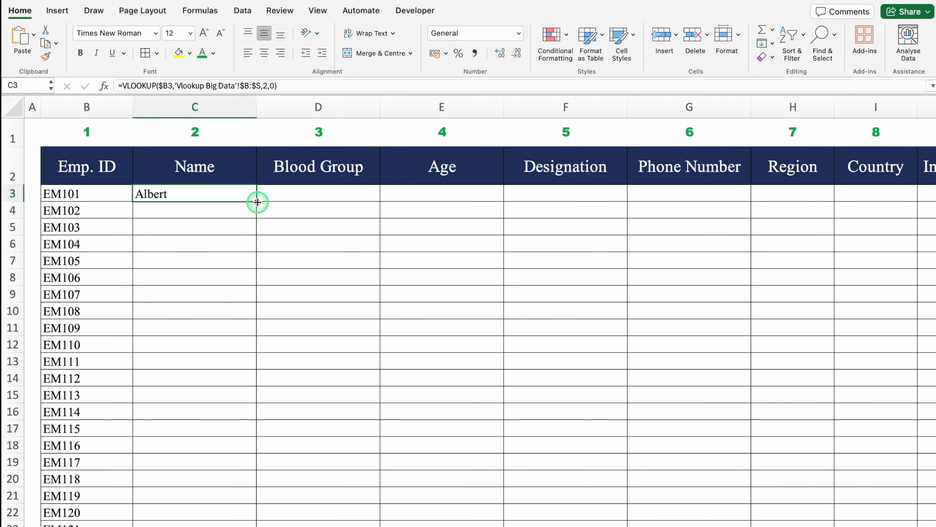
Try filling the Name VLOOKUP from C3 across to E3, check the copied formula in Blood Group, and undo the fill.
drag(257, 202, 541, 202)
click(215, 194)
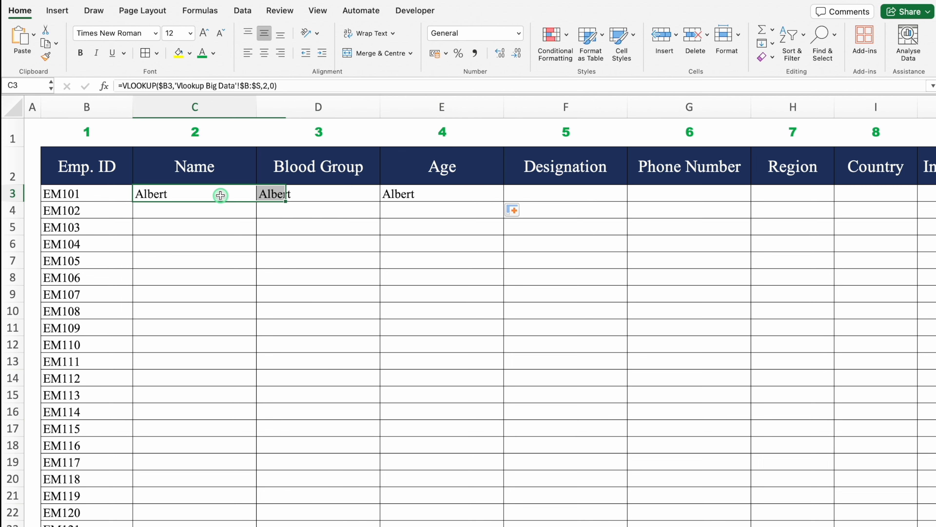
click(267, 193)
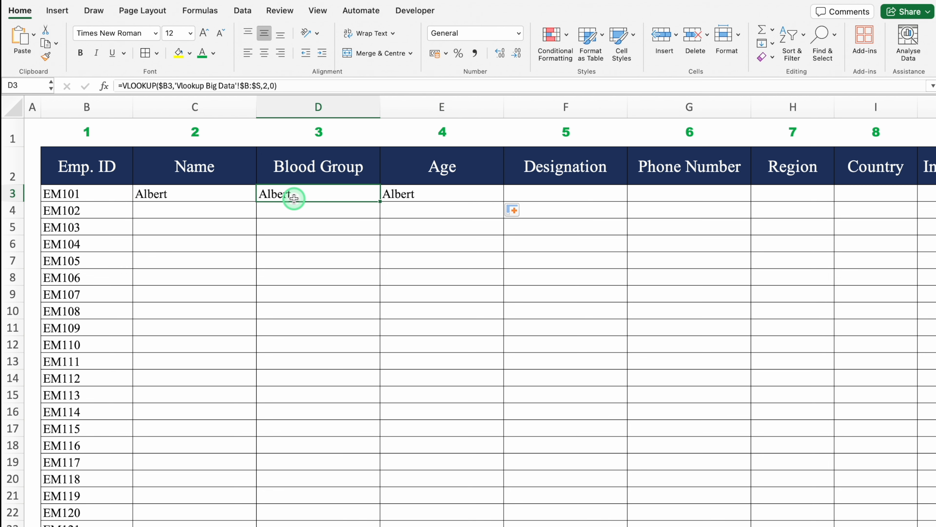
key(super+z)
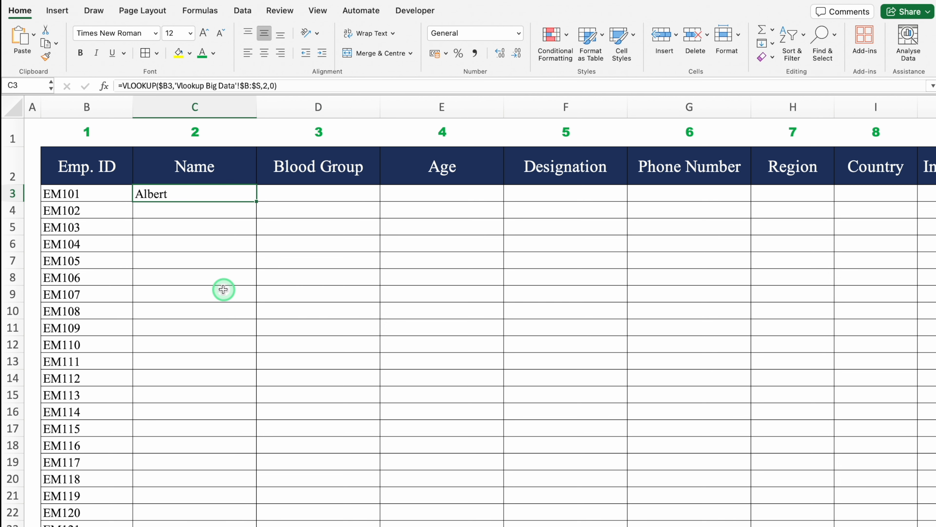
click(197, 277)
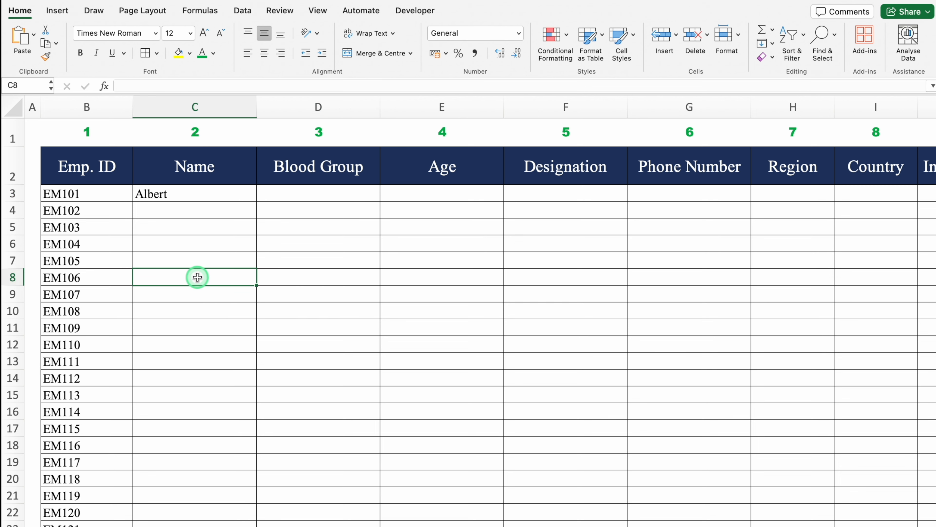
Clear the Emp. ID in B3 to test the Name lookup with an empty ID, and undo the deletion.
click(91, 194)
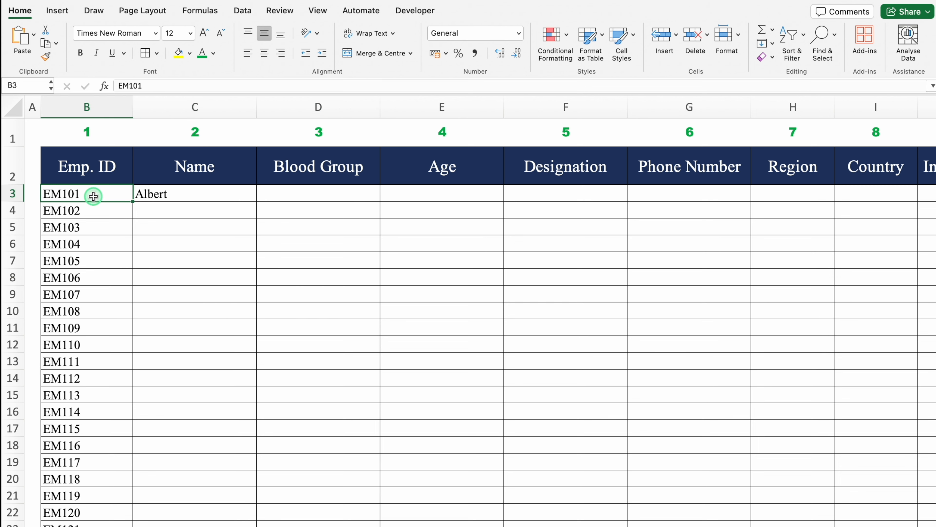
key(Delete)
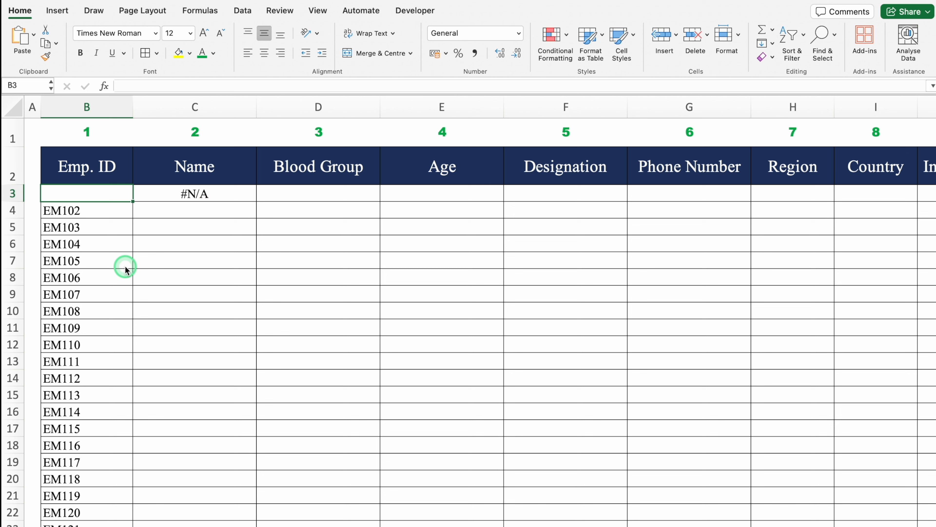
click(225, 196)
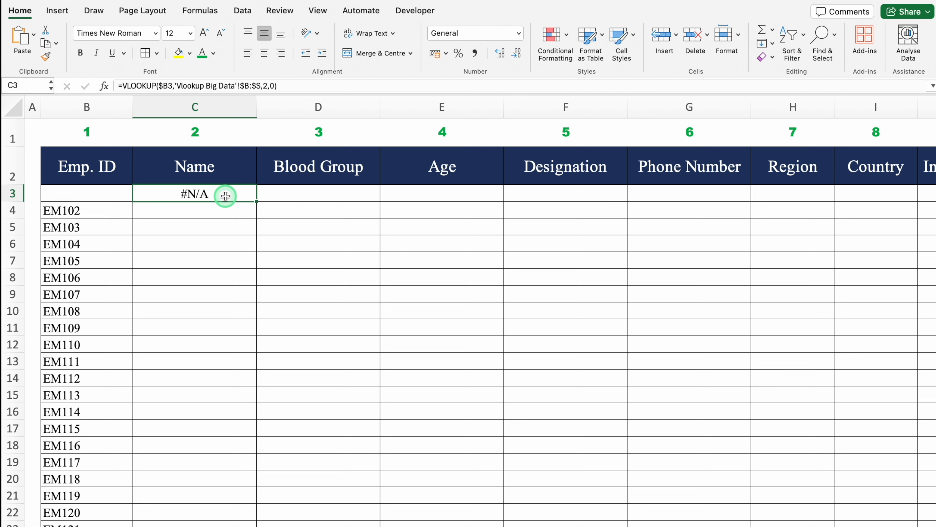
key(super+z)
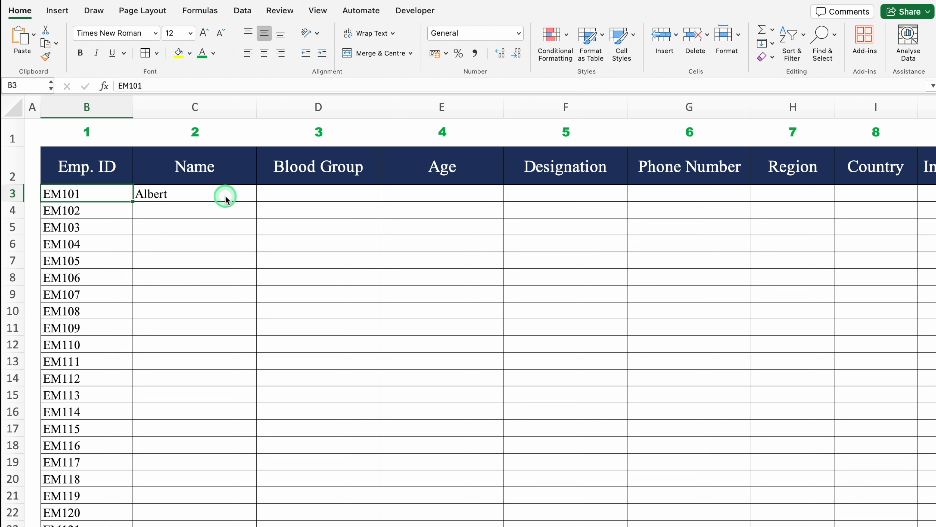
Wrap the VLOOKUP in C3 in IFERROR with an empty string "" as the value if error.
double_click(210, 194)
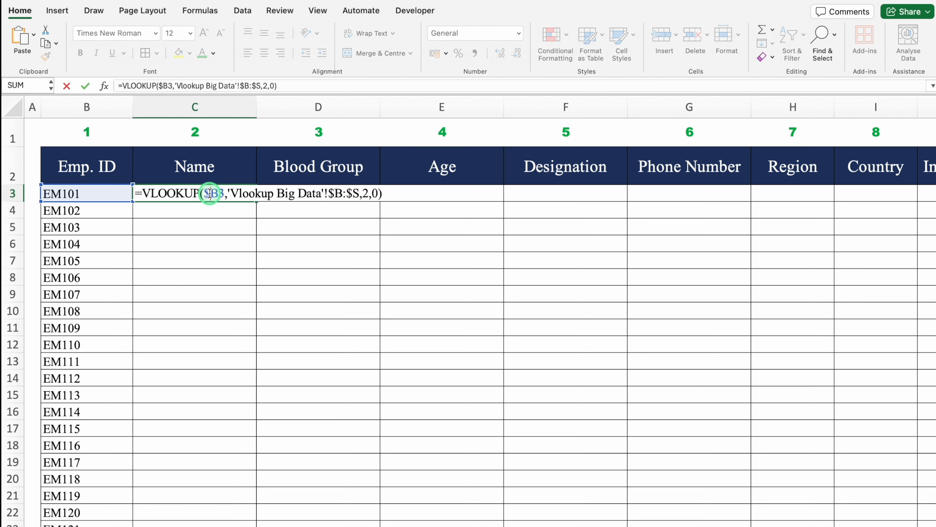
click(142, 192)
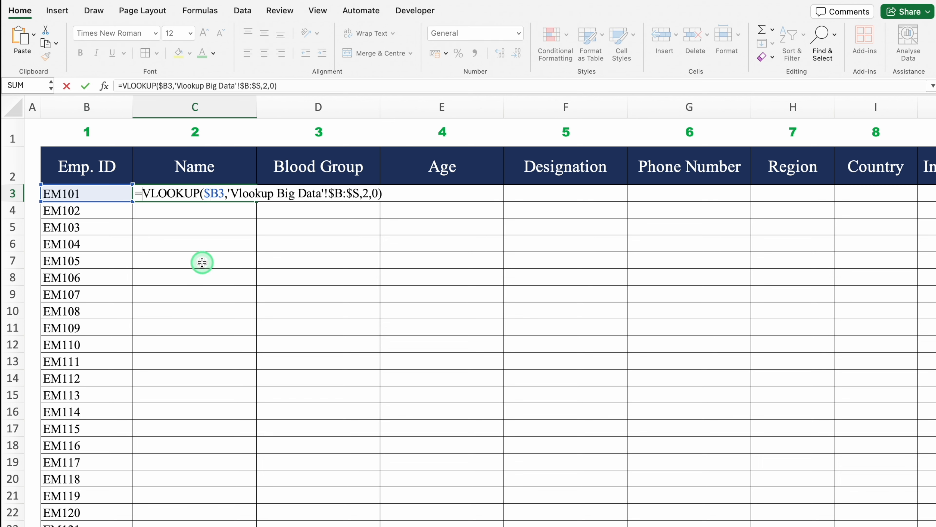
text(iferr)
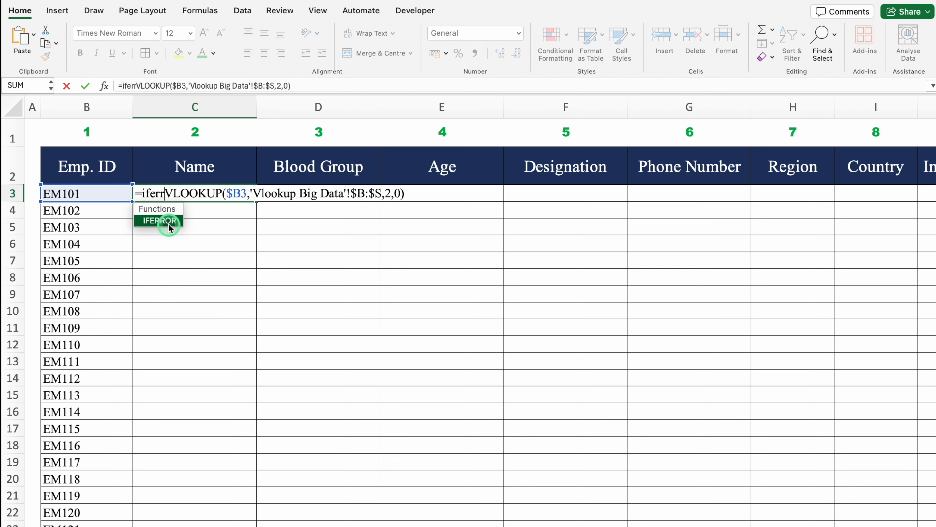
double_click(165, 221)
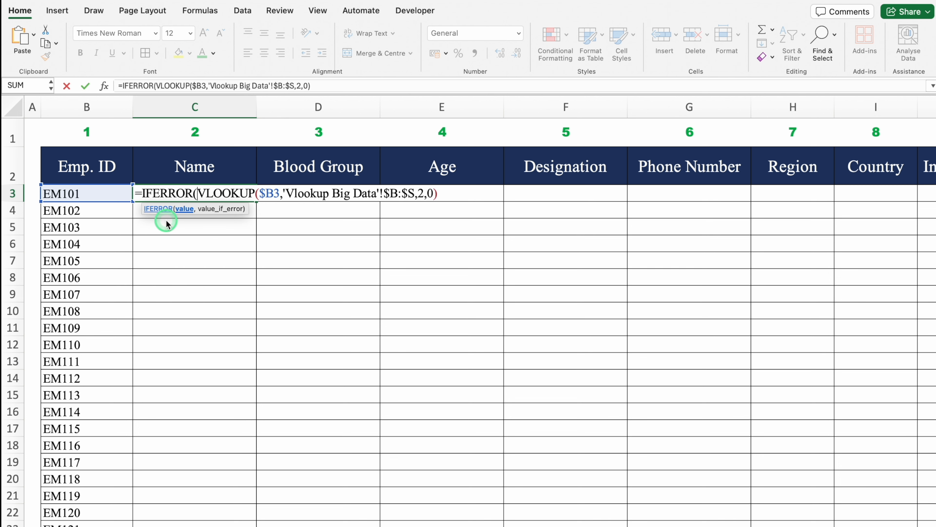
click(441, 193)
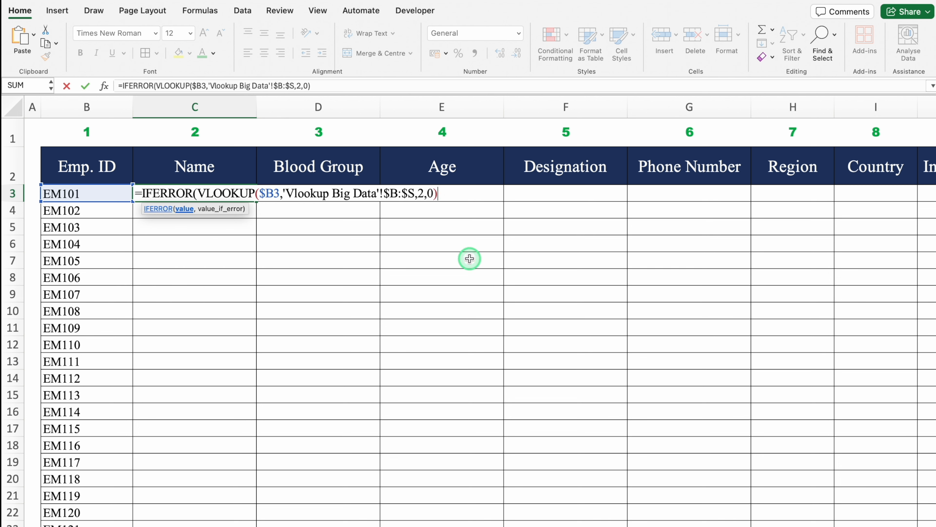
text(,)
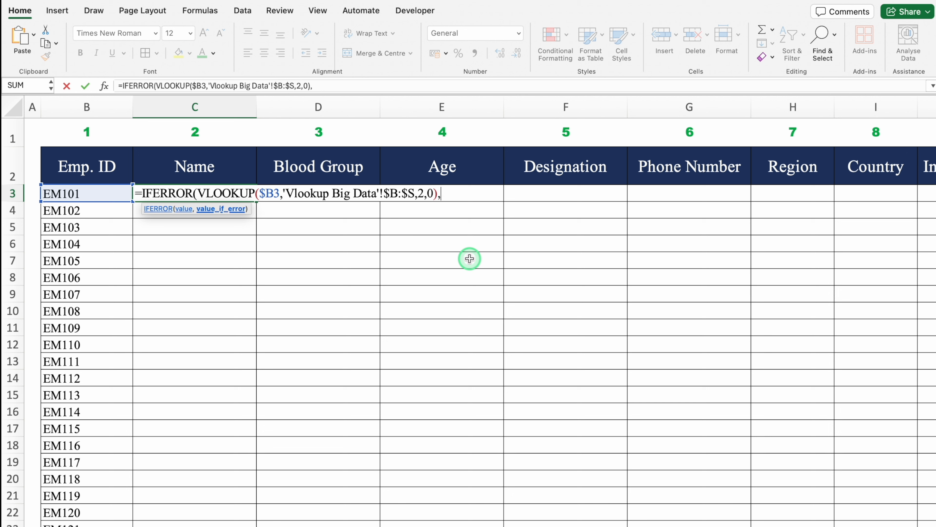
text("")
text())
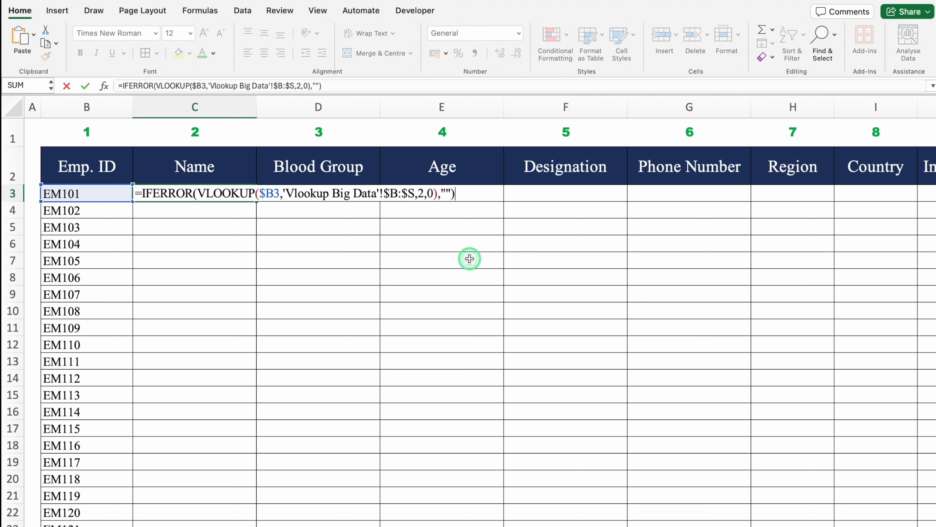
key(Return)
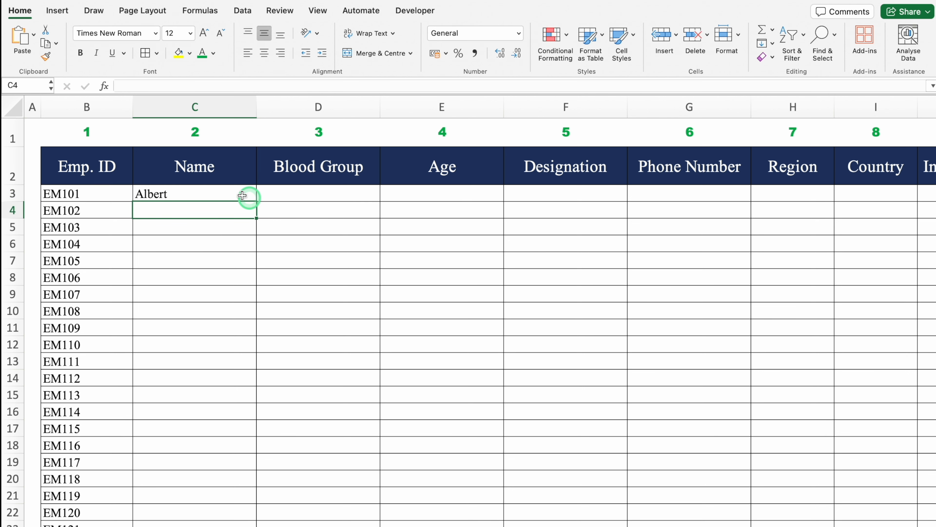
Test the IFERROR formula in C3 by clearing the Emp. ID in B3, and restore the ID.
click(219, 192)
click(111, 199)
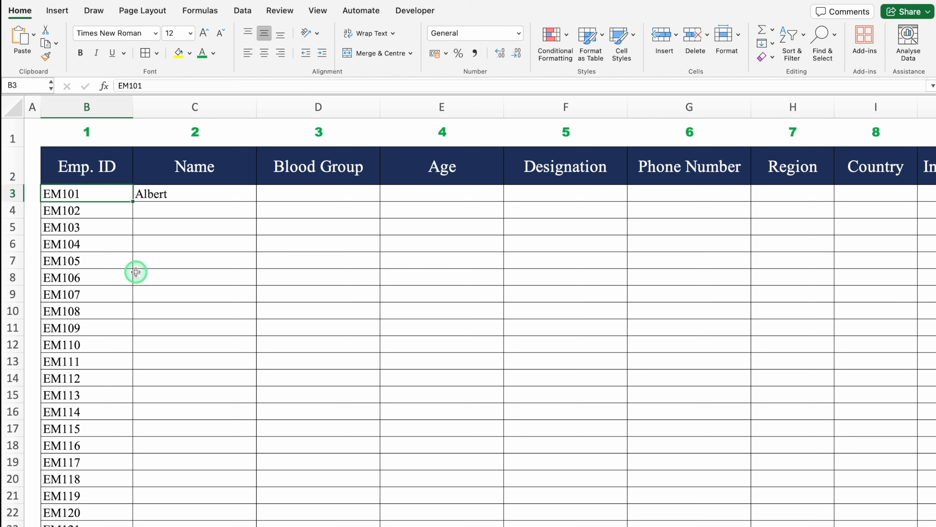
key(Delete)
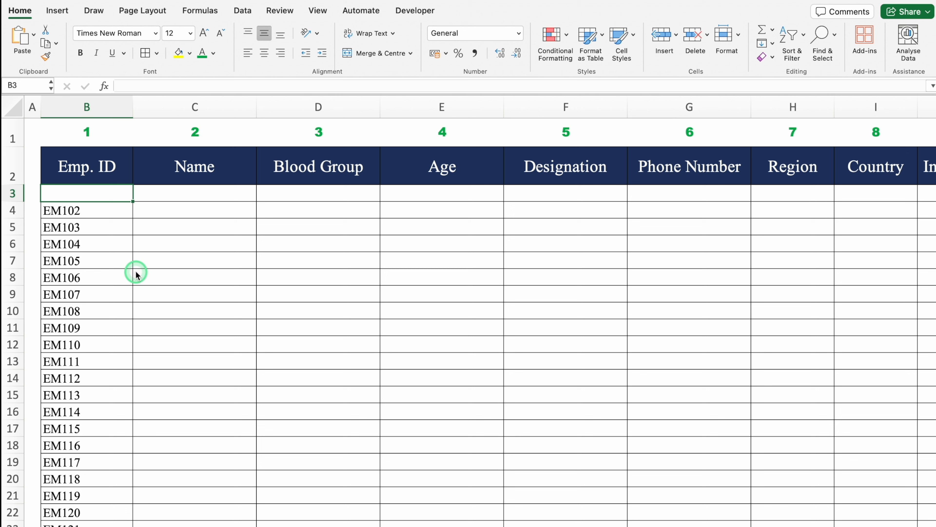
click(208, 196)
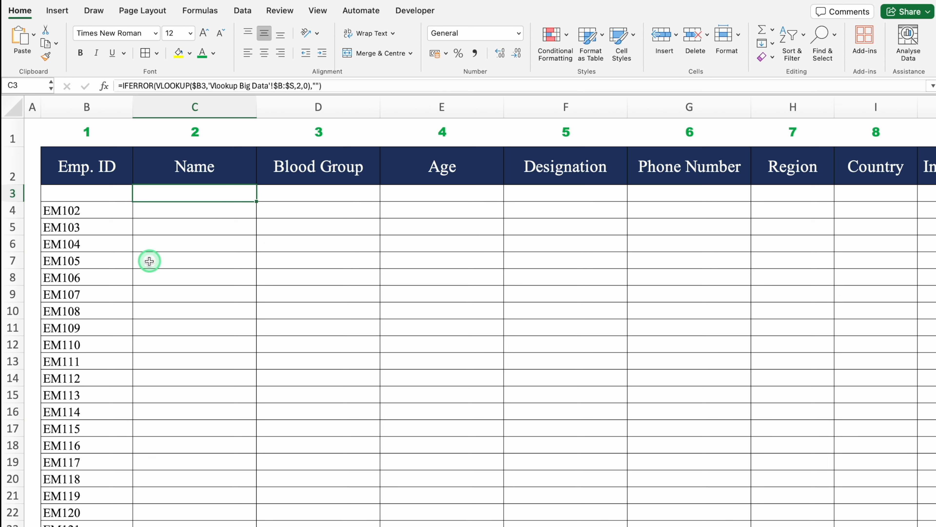
key(super+z)
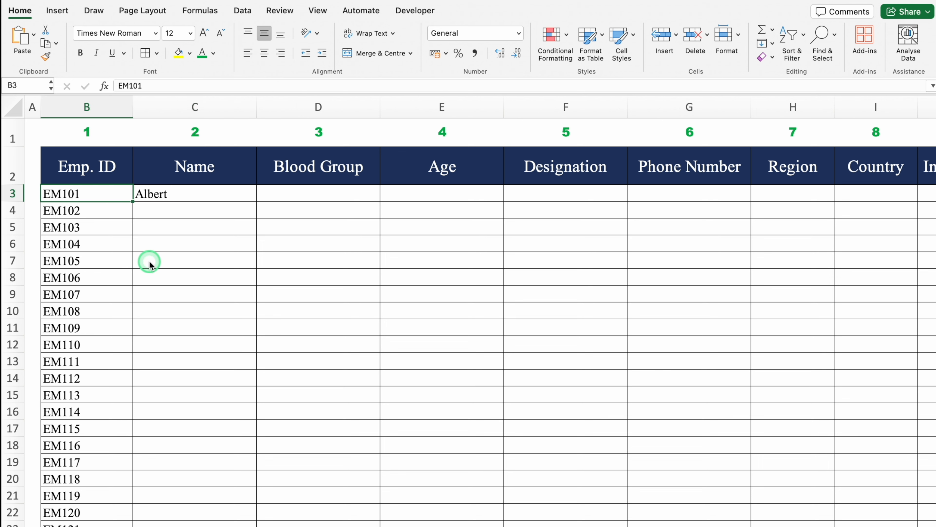
Enter =COLUMNS(B2) in cell C7 as a test formula and center its result horizontally.
click(167, 262)
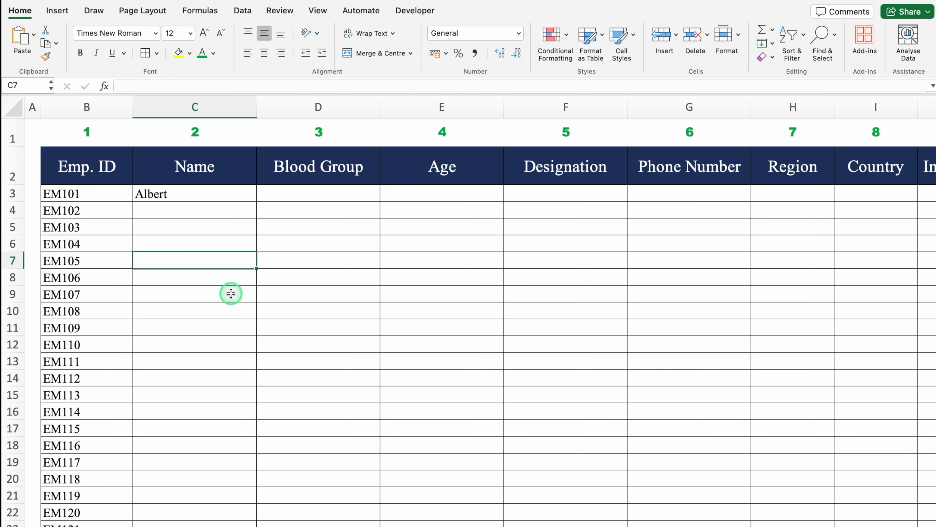
text(=)
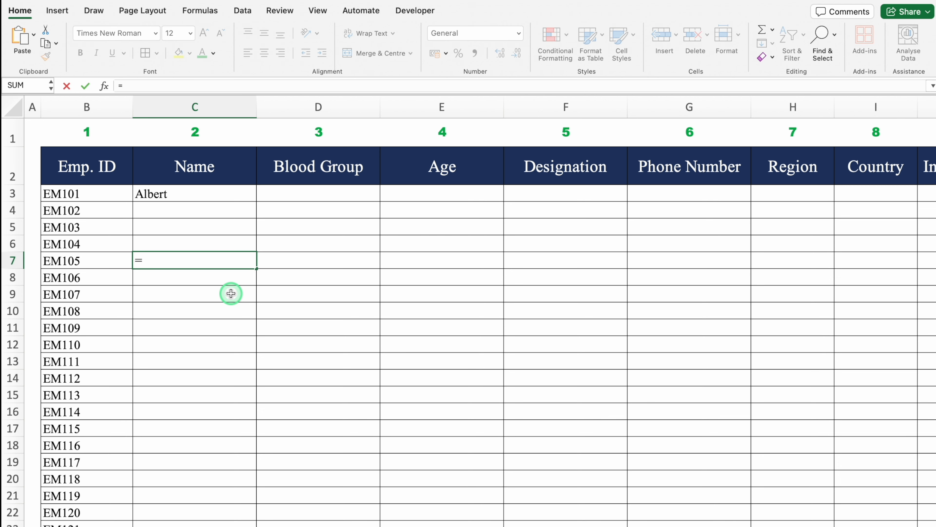
text(columns)
key(Tab)
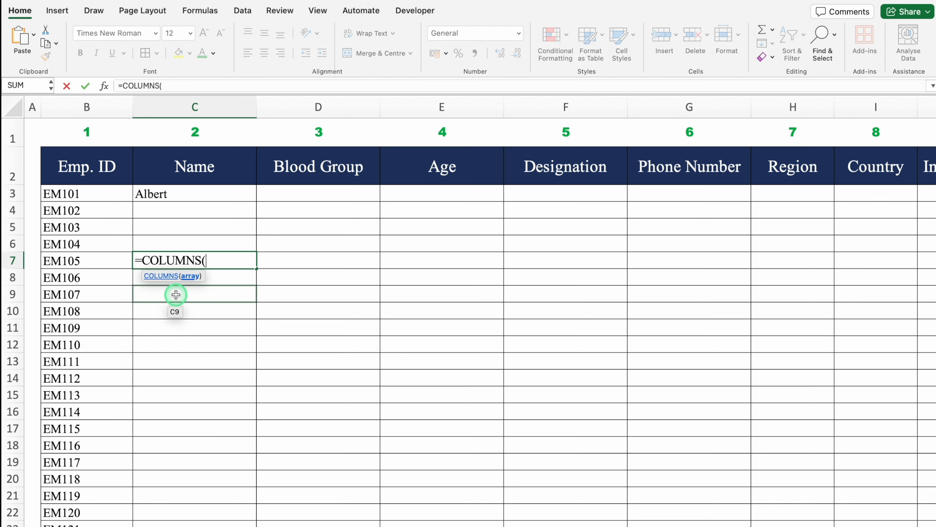
click(96, 172)
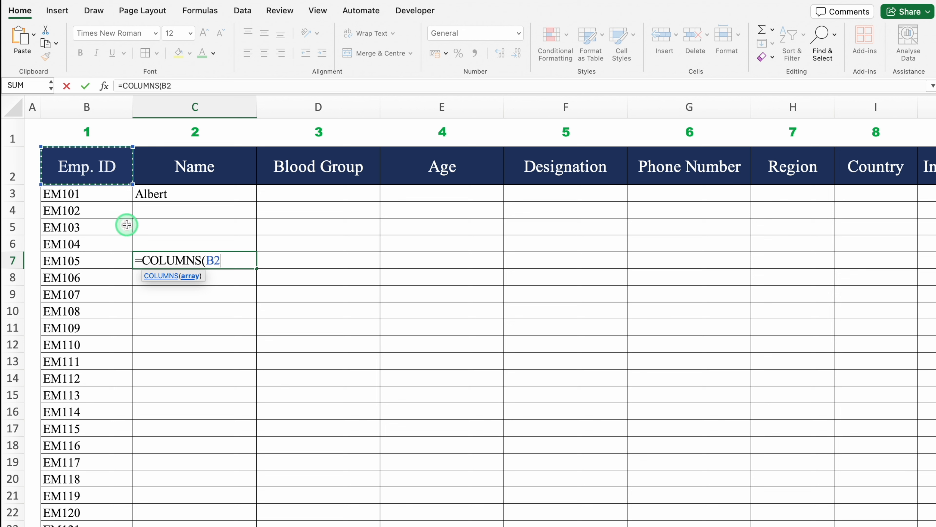
text())
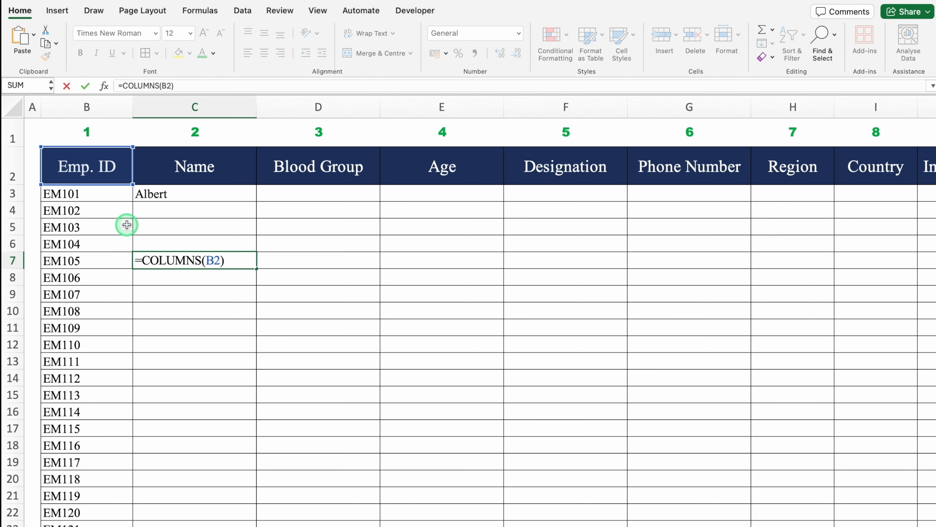
key(Return)
click(197, 257)
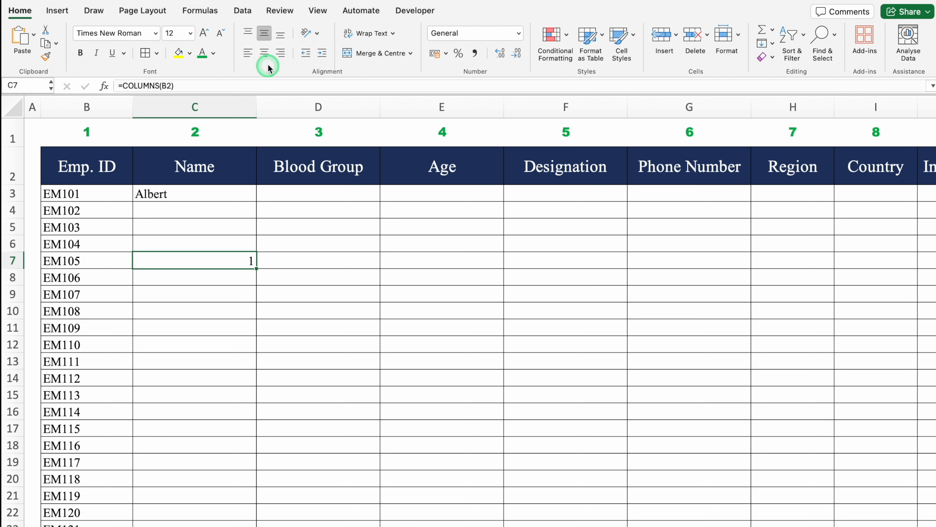
click(264, 53)
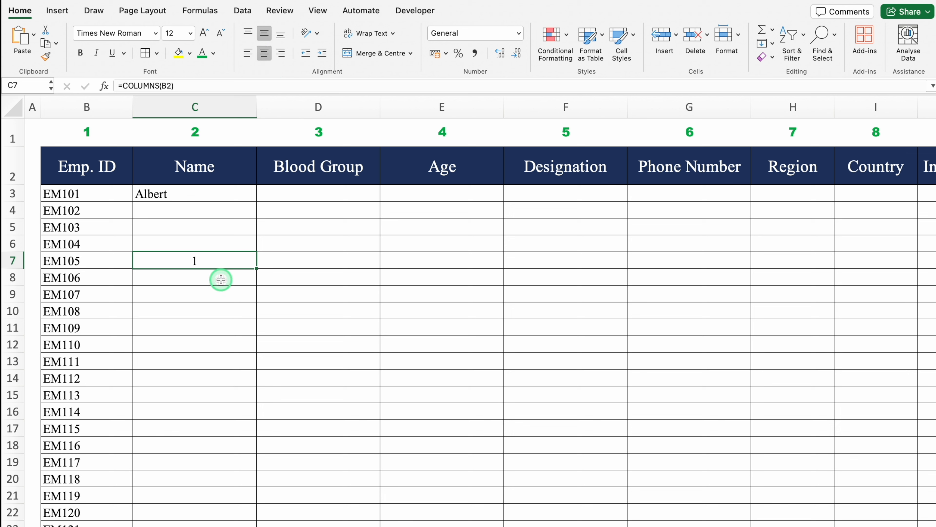
Fill the COLUMNS formula from C7 across to E7 and check how its reference changes in each copy.
drag(257, 268, 450, 272)
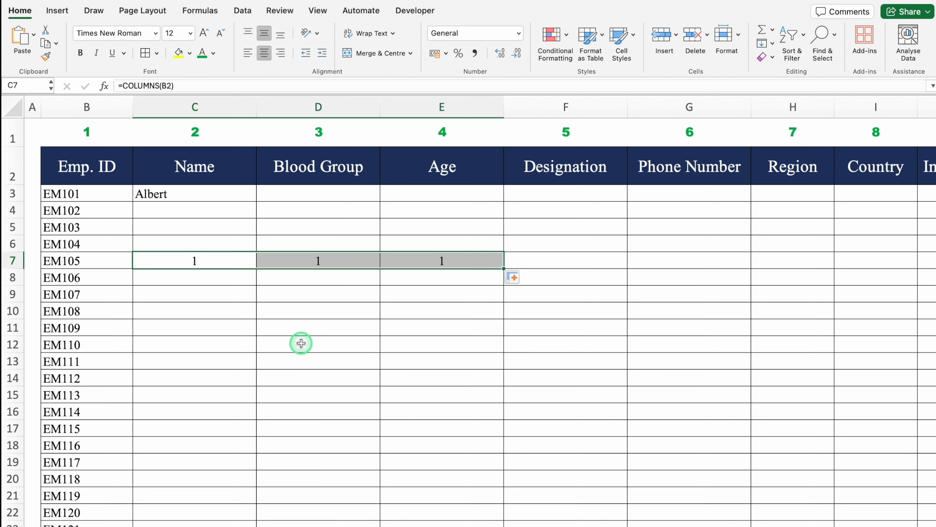
click(181, 281)
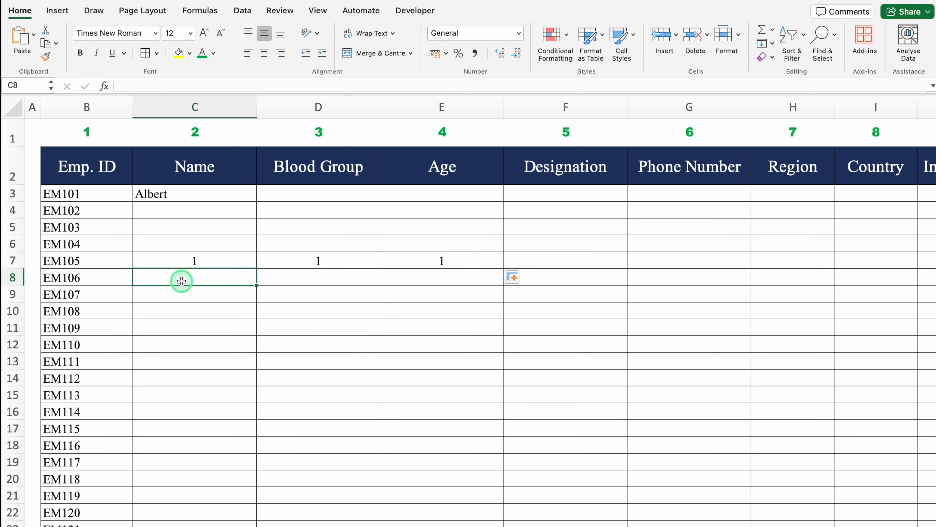
click(226, 261)
click(291, 262)
click(398, 264)
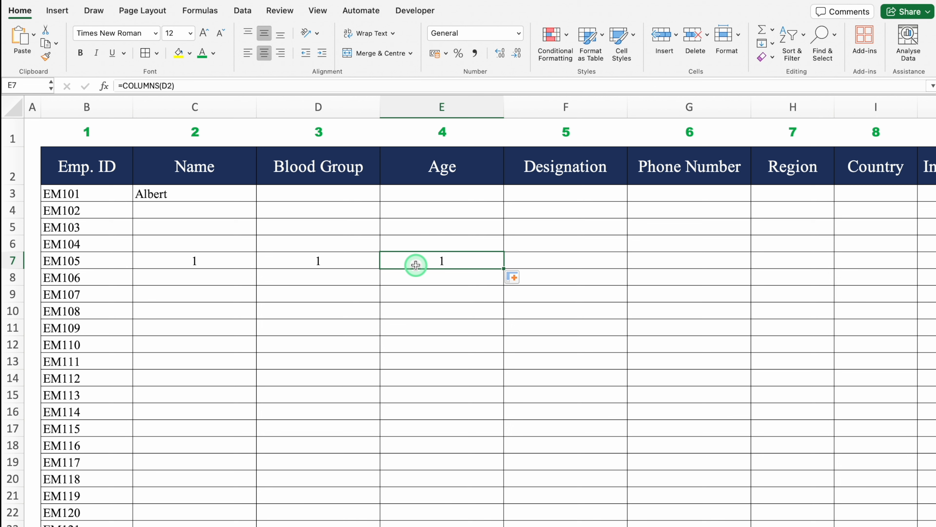
click(194, 262)
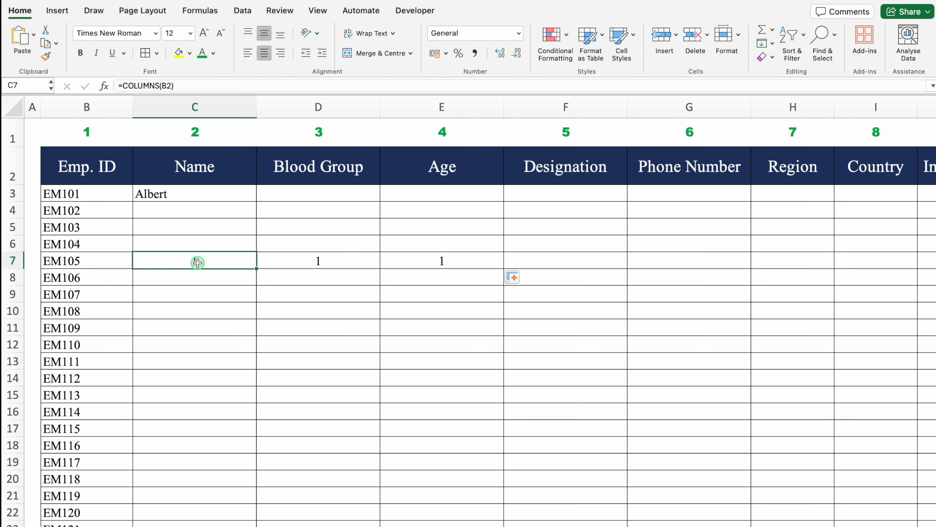
Enter =COLUMNS(B2:C2) in cell C8 as a second test formula and center its result horizontally.
click(220, 281)
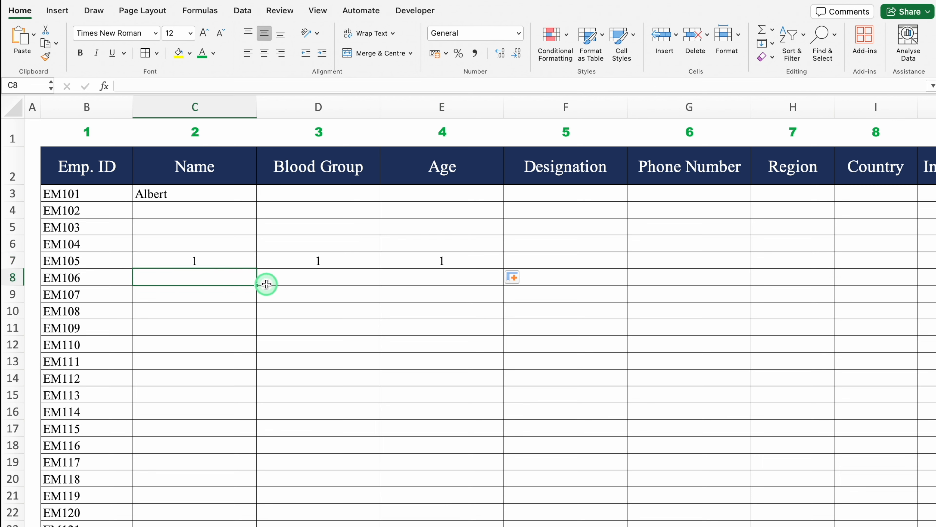
text(=)
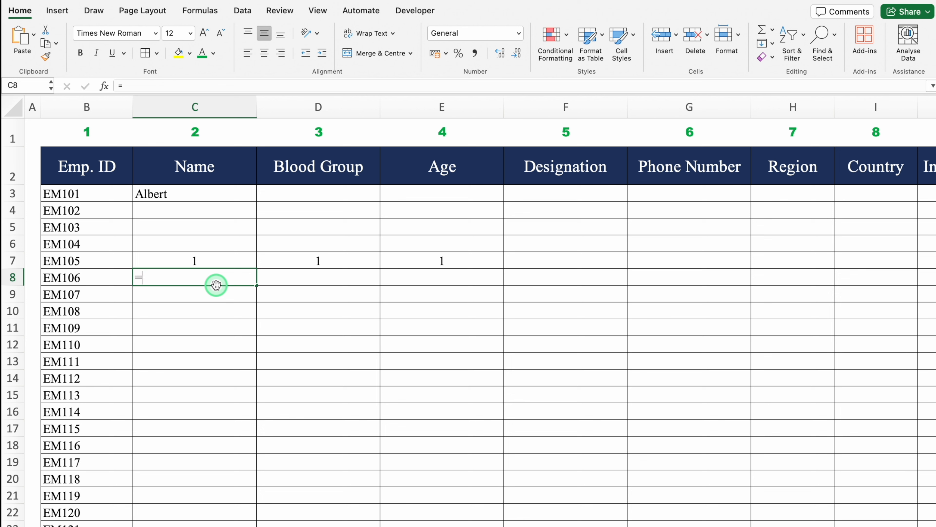
text(columns)
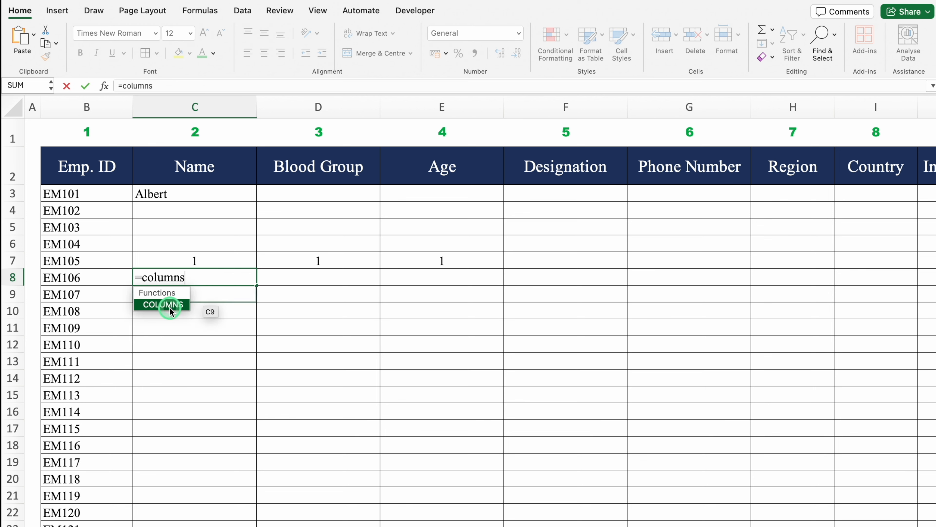
double_click(169, 307)
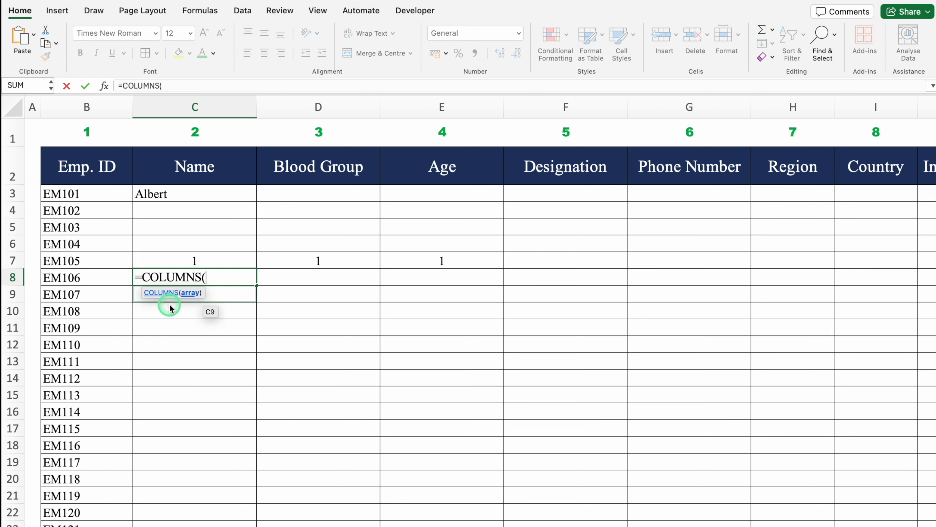
click(94, 165)
drag(94, 164, 168, 170)
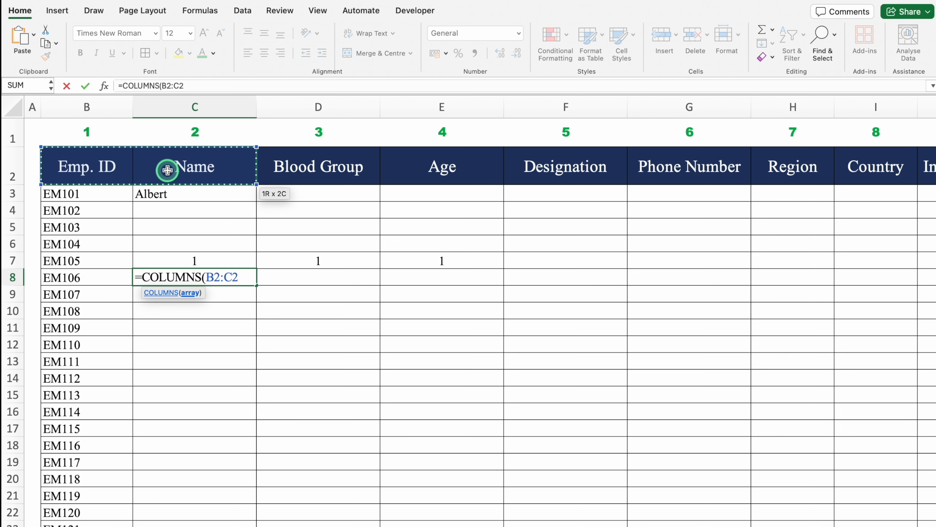
text())
key(Return)
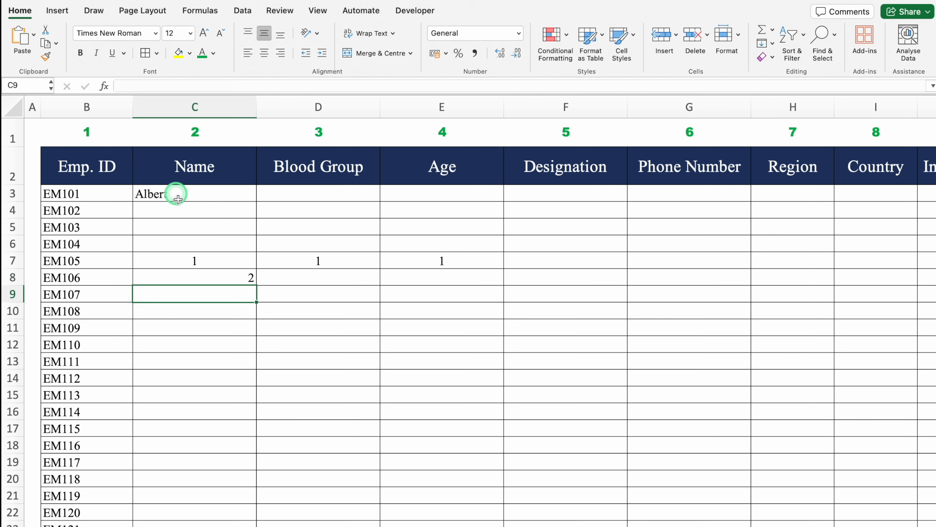
click(209, 273)
click(203, 298)
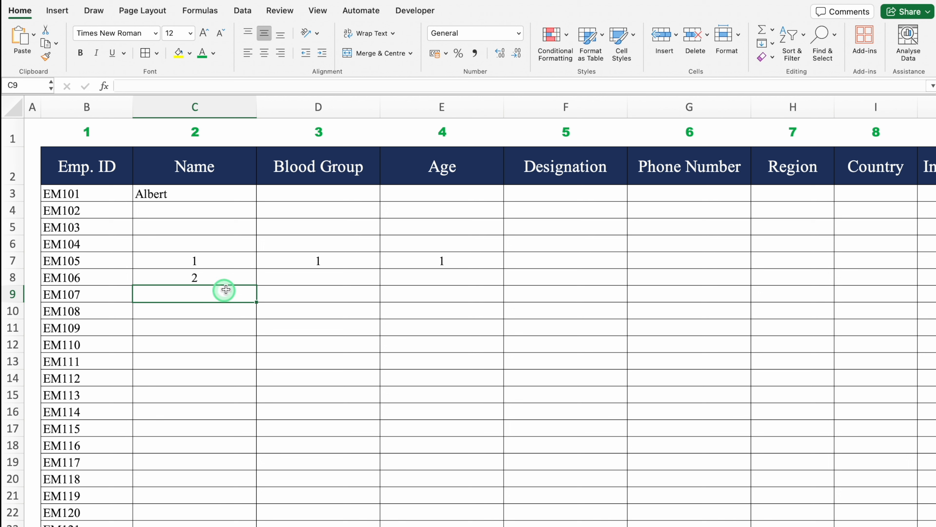
Fill the COLUMNS formula from C8 across to E8 and check how the range changes in each copy.
click(224, 281)
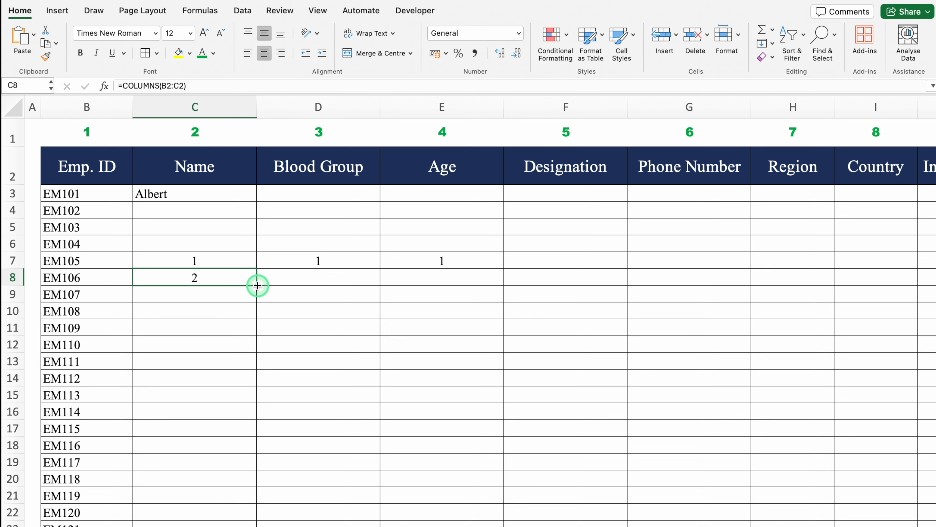
drag(258, 285, 466, 288)
click(336, 276)
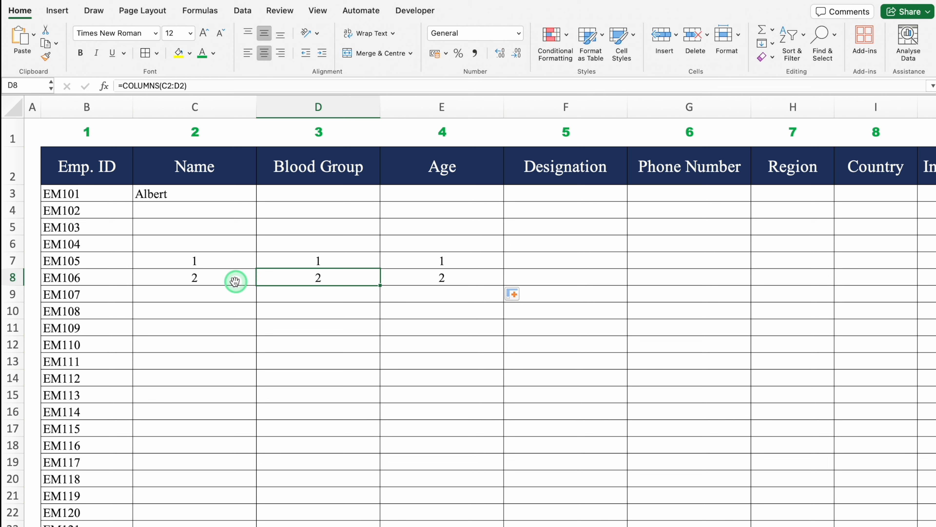
click(226, 278)
click(288, 278)
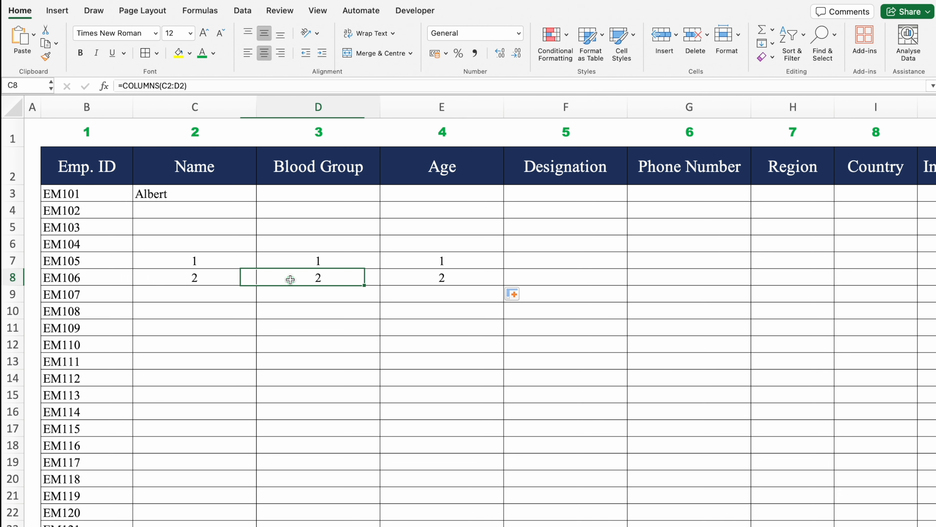
click(420, 281)
Enter =COLUMNS($B$2:C2) in cell C9 with only the B2 reference locked, and center its result horizontally.
click(223, 297)
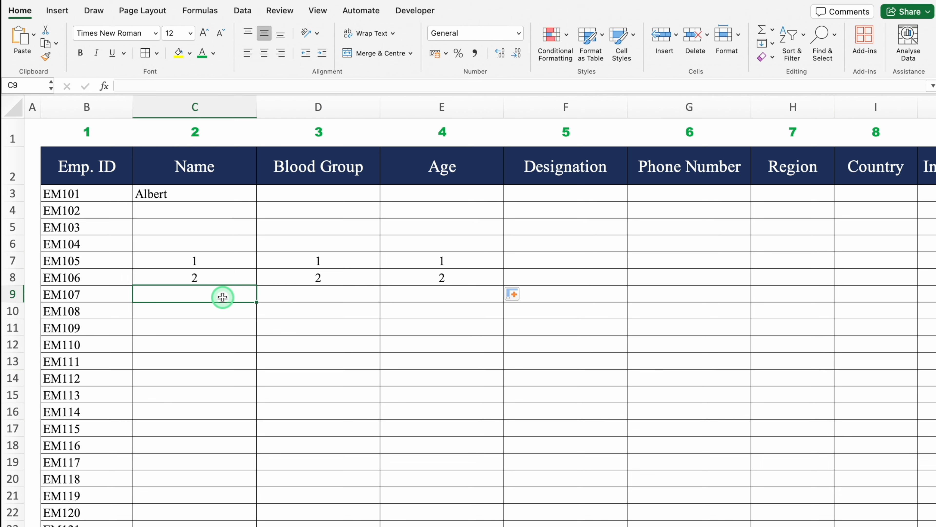
text(=)
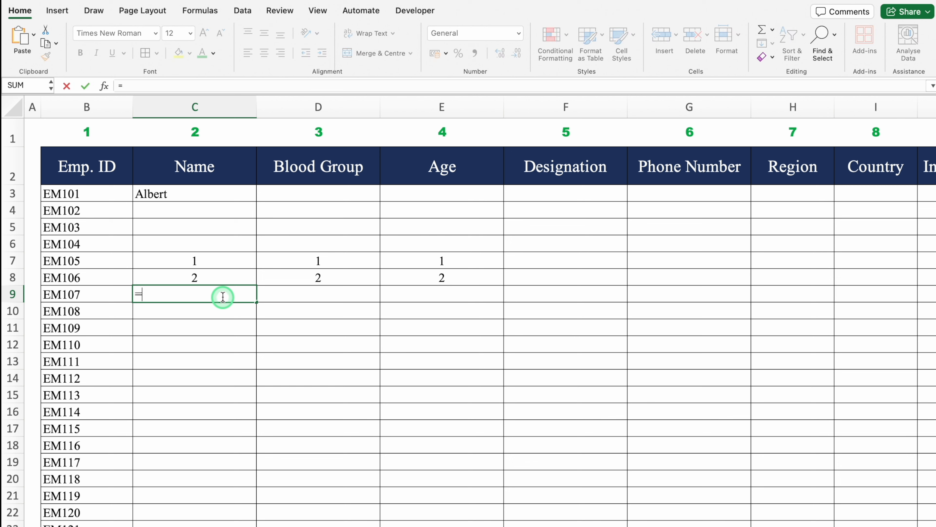
text(columns)
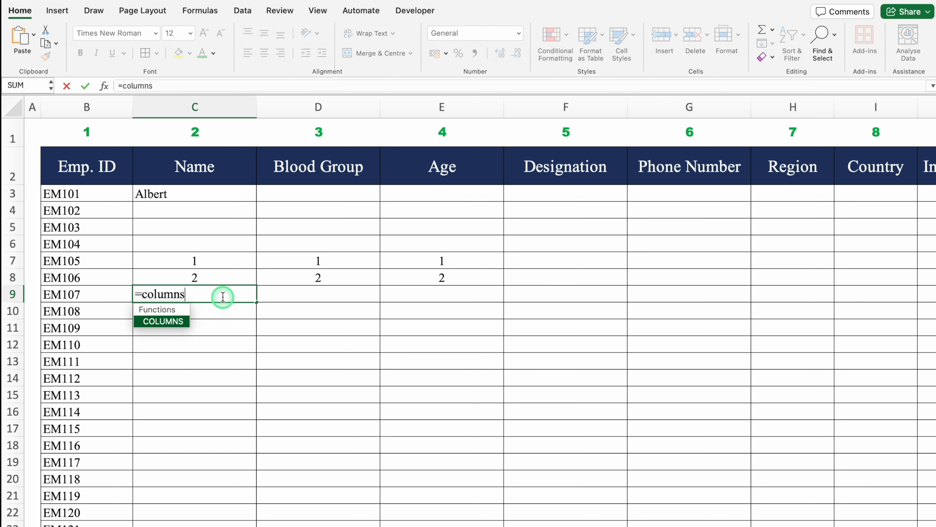
double_click(175, 320)
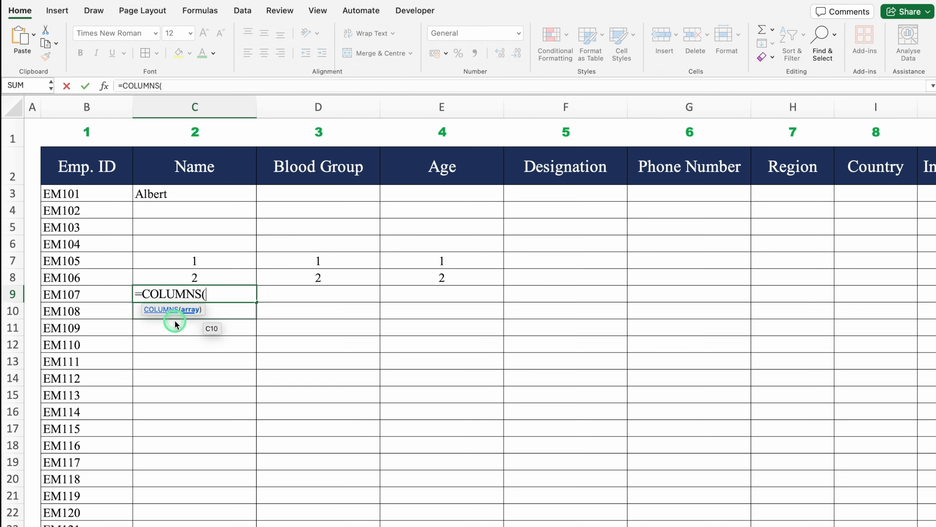
click(106, 172)
drag(105, 172, 168, 172)
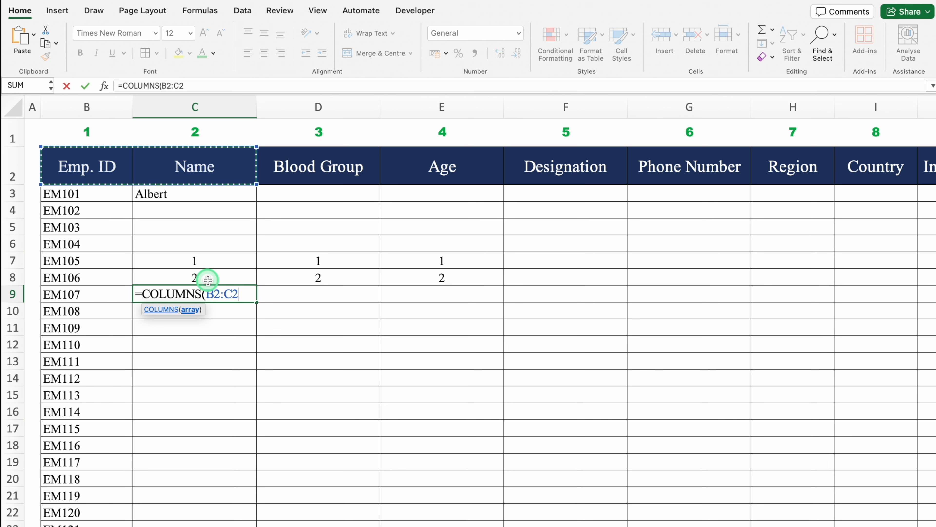
click(219, 294)
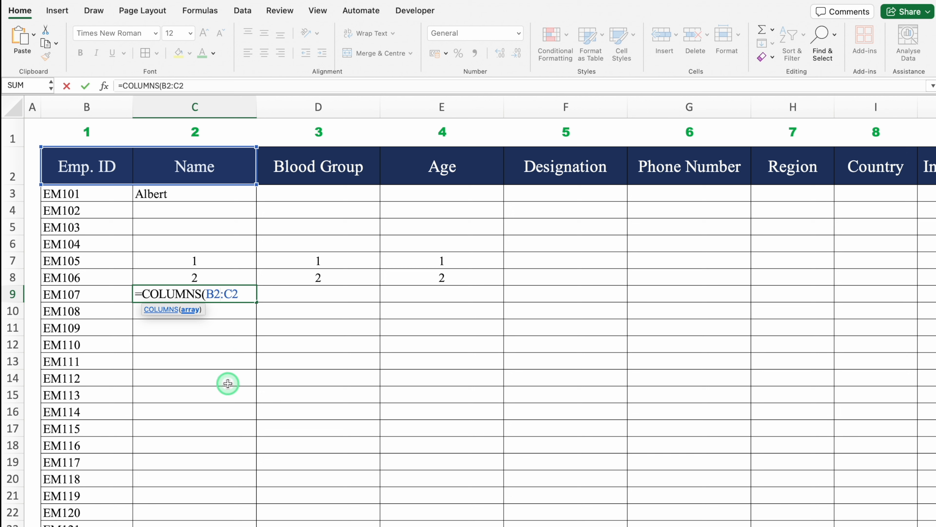
key(F4)
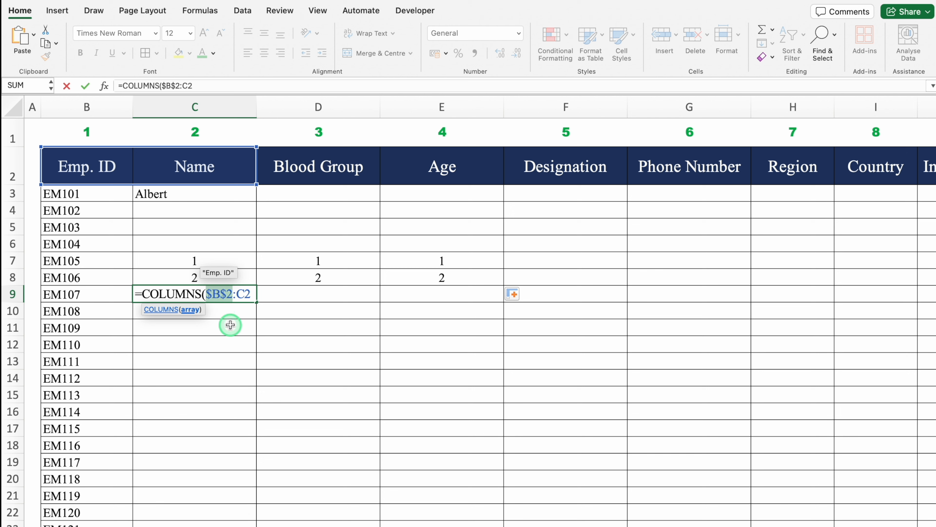
click(252, 294)
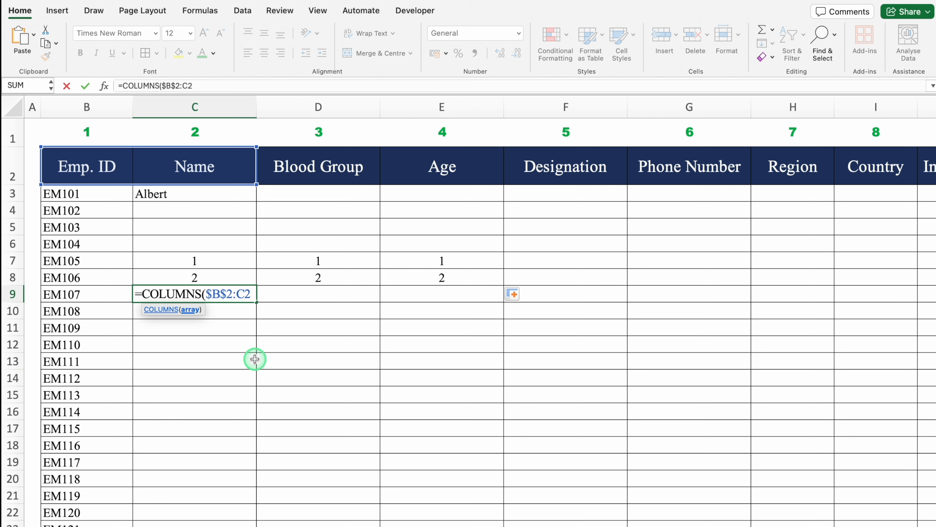
text())
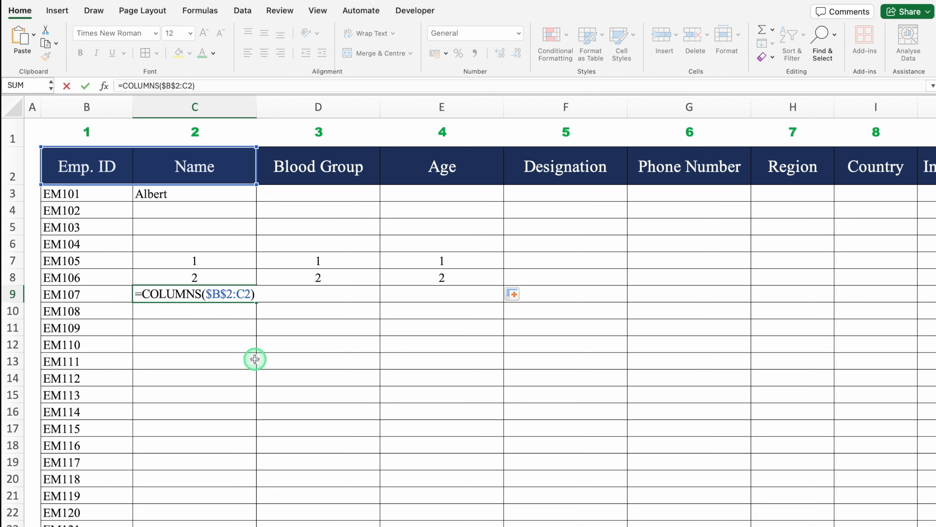
key(Return)
click(228, 299)
click(228, 313)
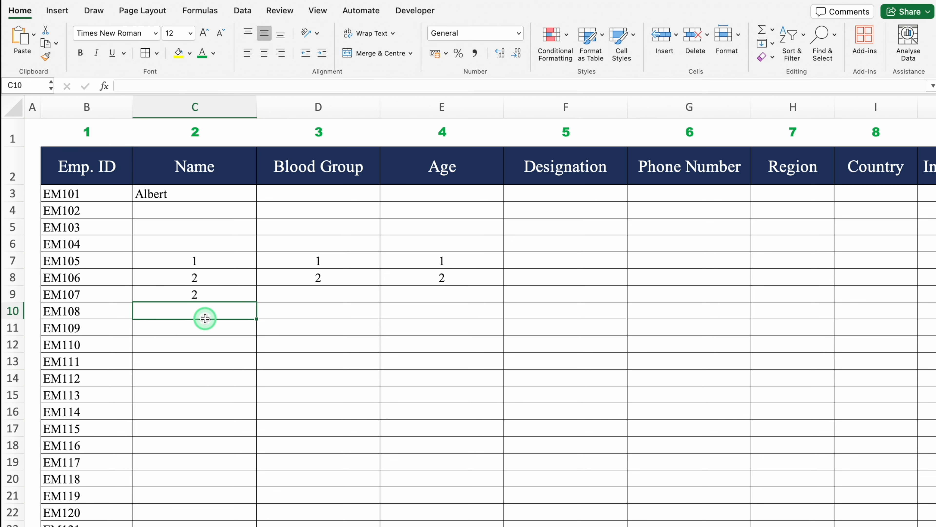
Fill the COLUMNS formula from C9 across to G9 and check the range in the copies.
click(226, 299)
drag(256, 302, 746, 318)
click(482, 359)
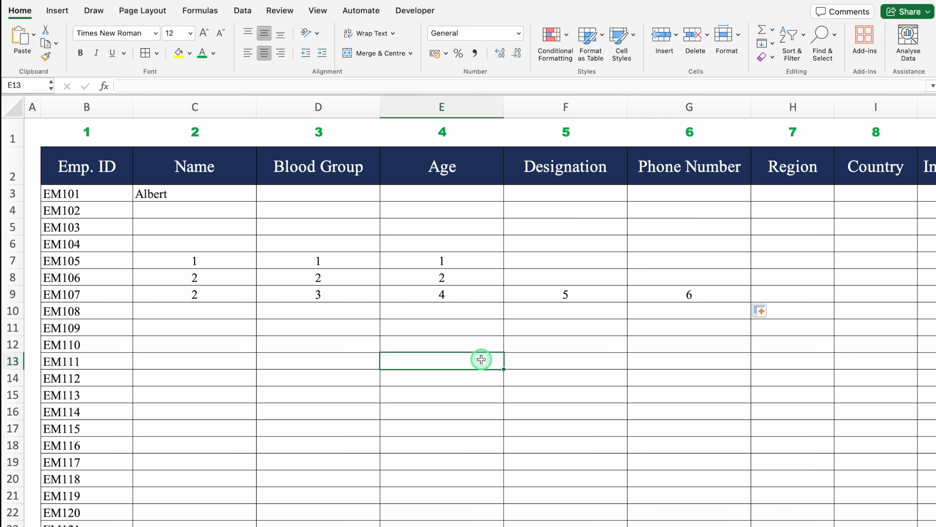
click(223, 297)
click(297, 299)
click(441, 298)
click(532, 297)
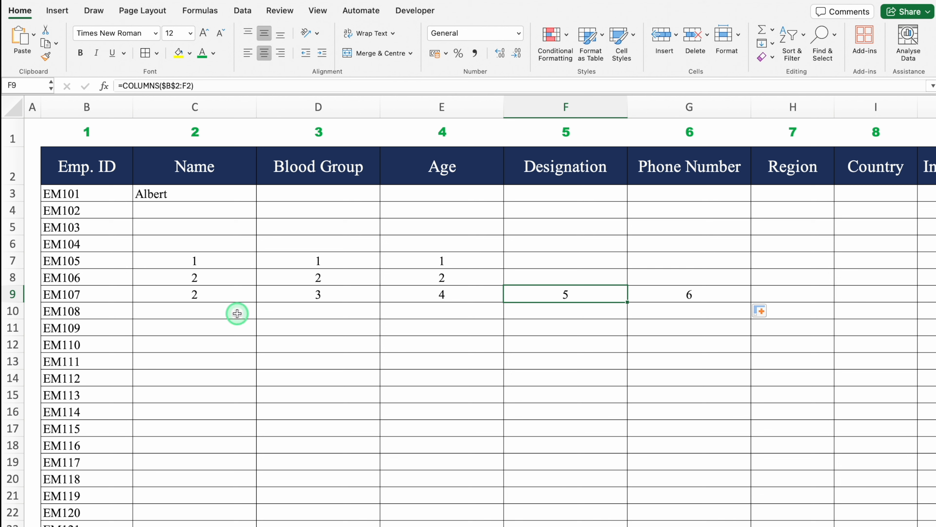
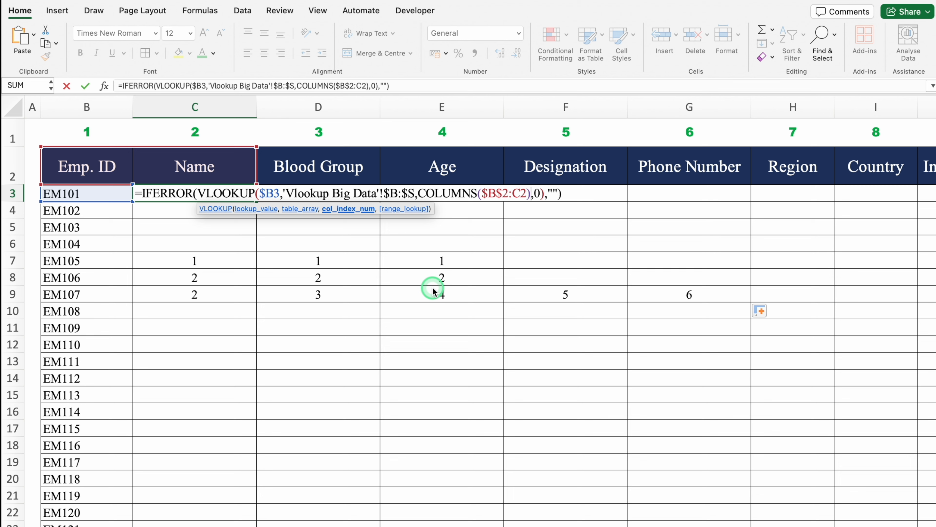
Confirm the C3 formula with COLUMNS($B$2:C2) as the VLOOKUP column index, and fill it across to H3 with centered results.
key(Return)
click(232, 192)
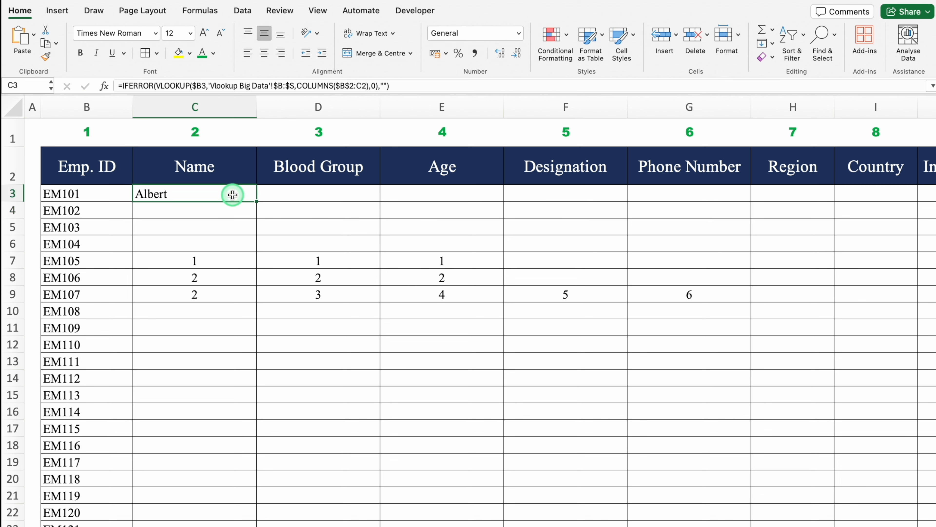
drag(257, 201, 796, 218)
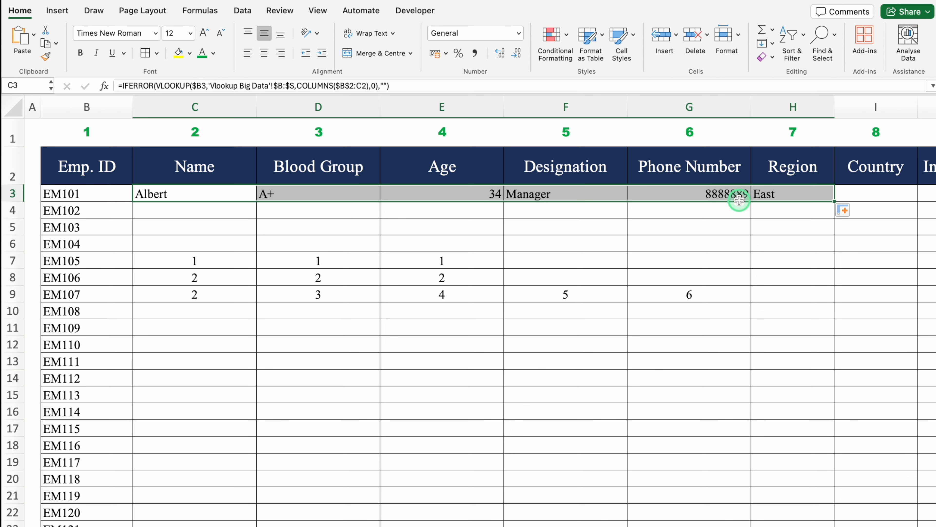
click(263, 54)
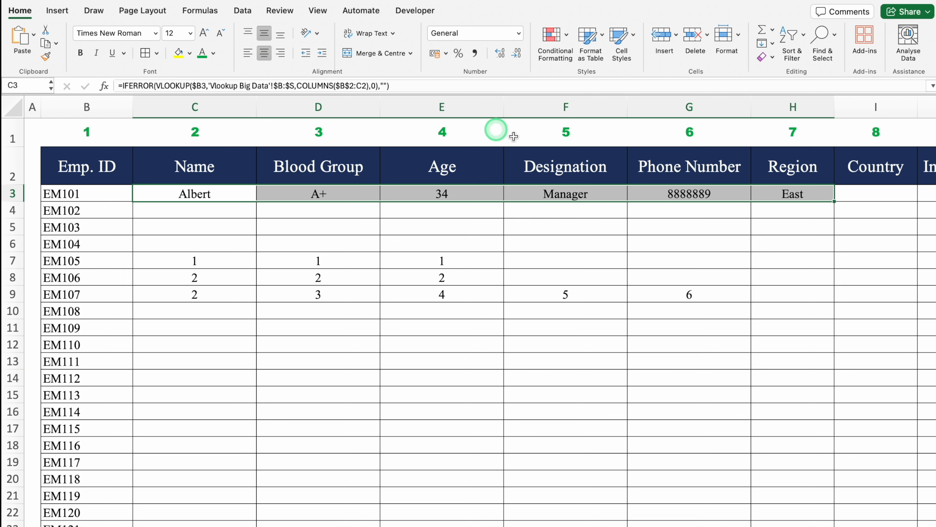
Fill the row 3 formulas in C3:H3 down through all the Emp. ID rows.
drag(832, 202, 839, 451)
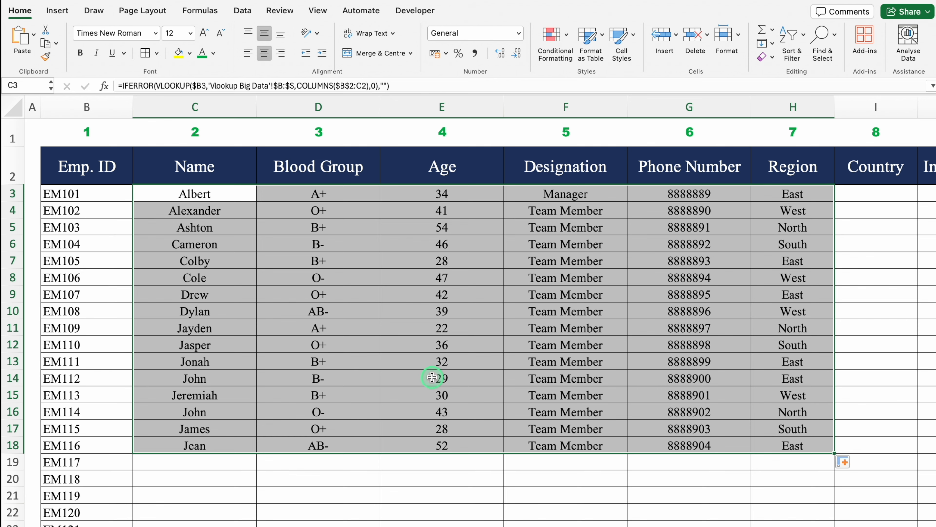
drag(834, 453, 826, 511)
scroll(933, 258, up, 20)
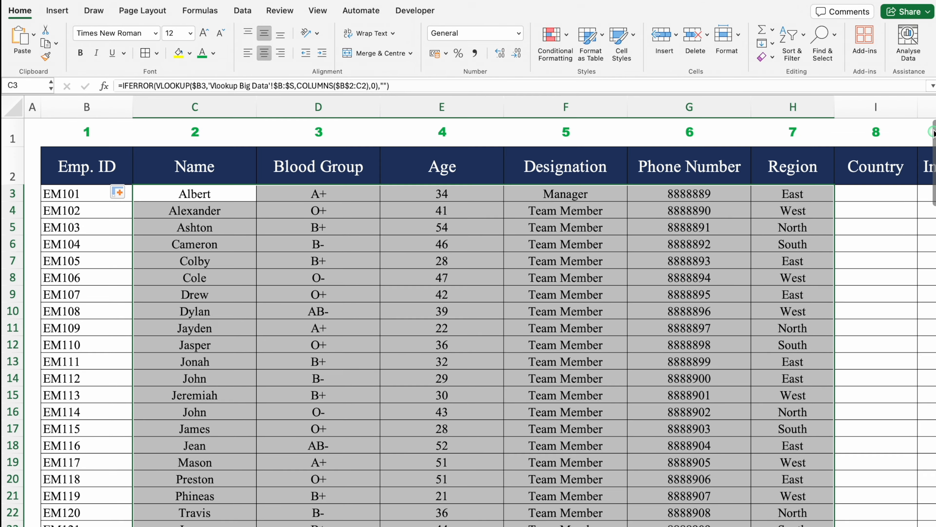
Fill the Region formula from H3 across to the Supporting Country column S and down through all the employee rows.
click(792, 193)
drag(372, 524, 564, 523)
drag(402, 201, 867, 506)
scroll(683, 347, up, 20)
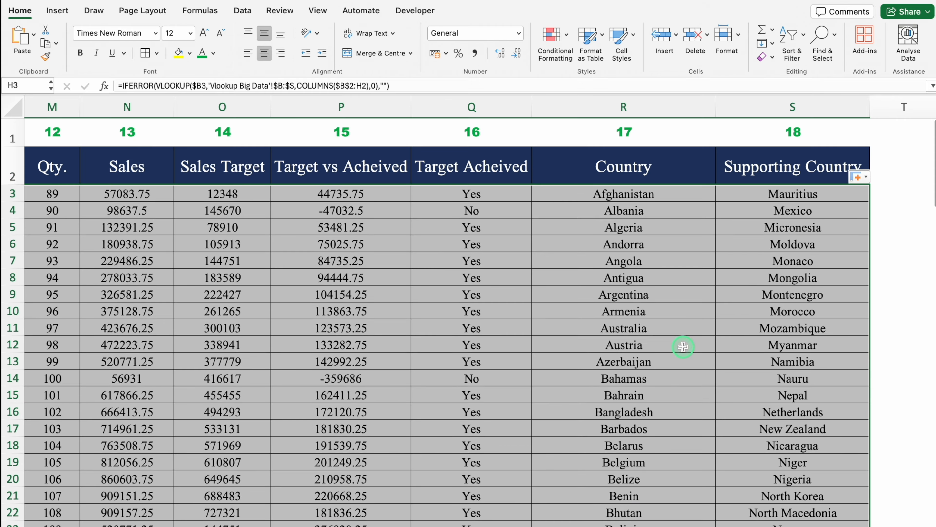
Highlight the whole of row 12 with a yellow fill.
scroll(432, 521, left, 6)
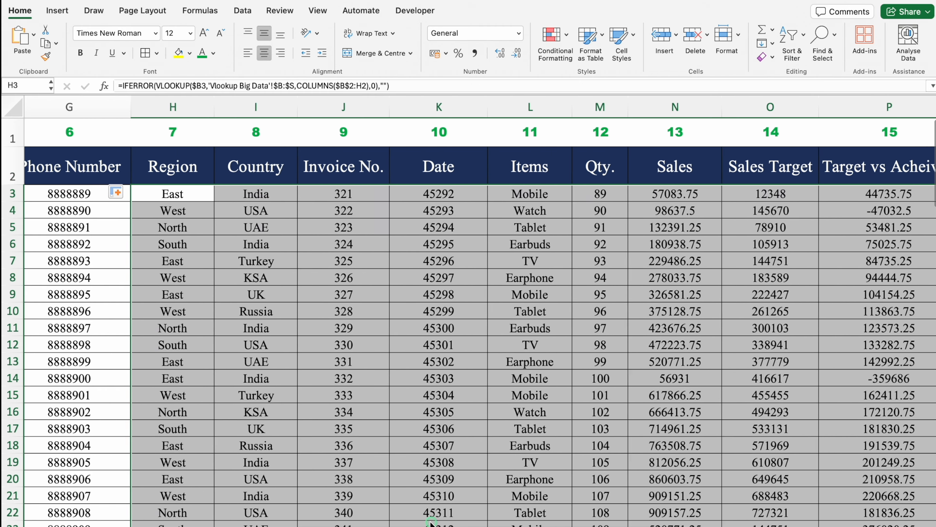
scroll(431, 522, left, 6)
click(12, 344)
click(179, 52)
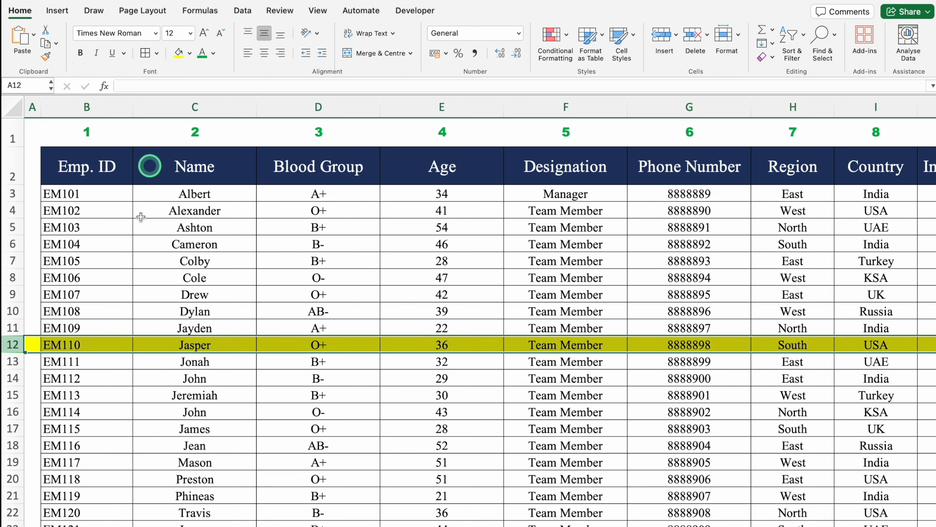
Check the Emp. ID in B12 and the lookup formulas in the Name, Region and Country cells of row 12.
click(115, 346)
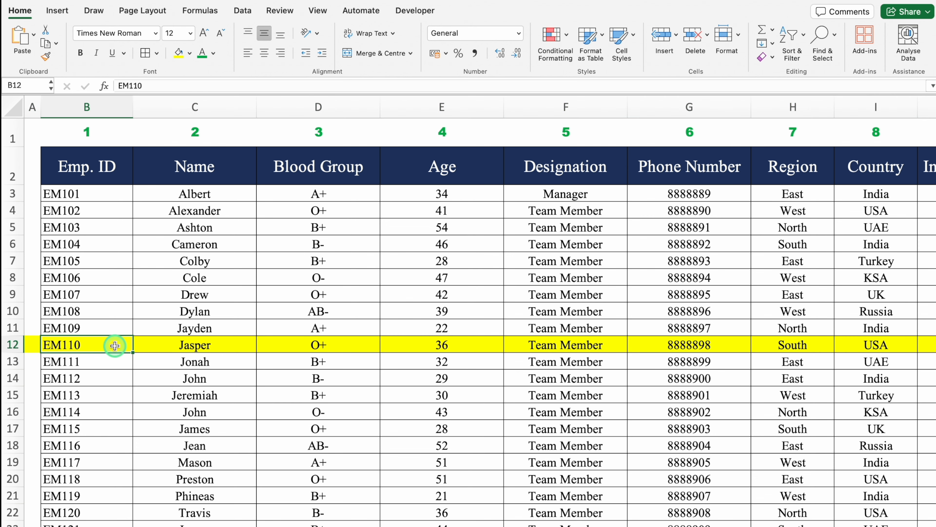
click(206, 345)
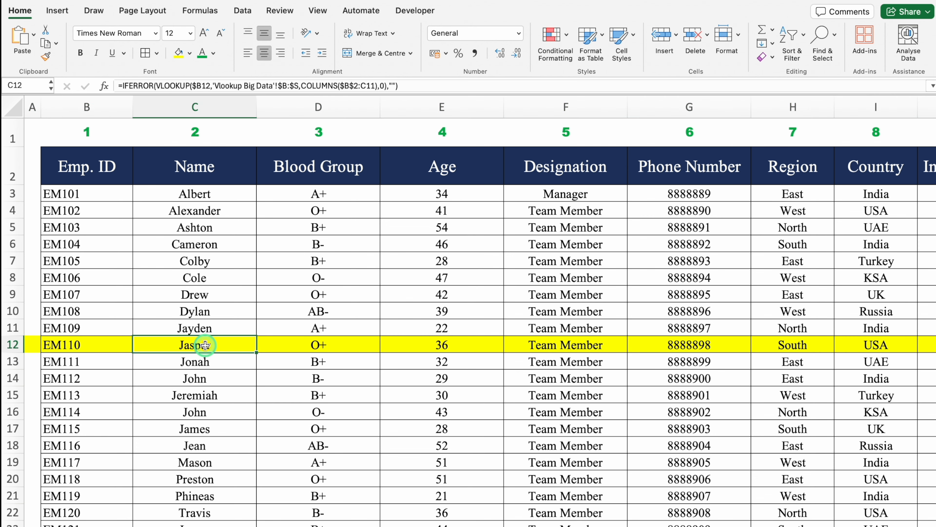
click(789, 345)
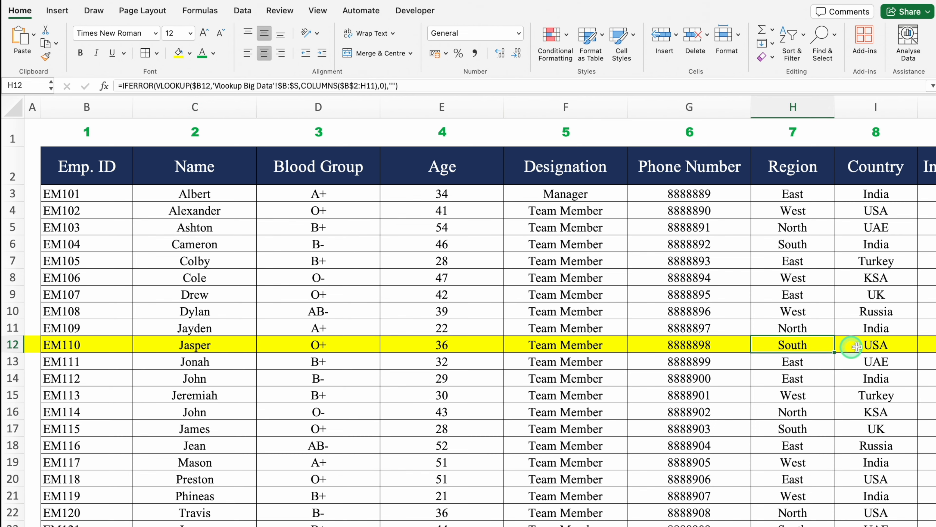
click(873, 345)
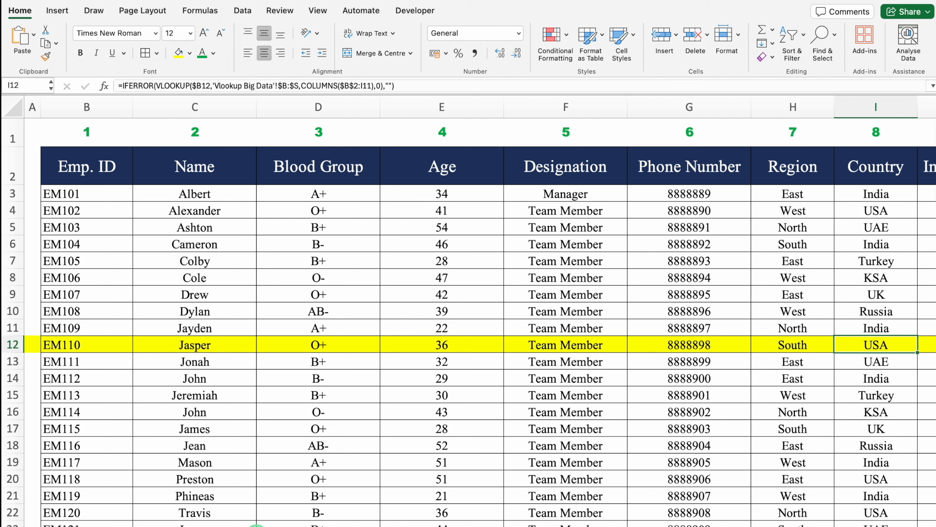
Check the Name, Blood Group, Region and Country values in the highlighted row 12 of Vlookup Big Data against the filled lookup sheet.
click(164, 290)
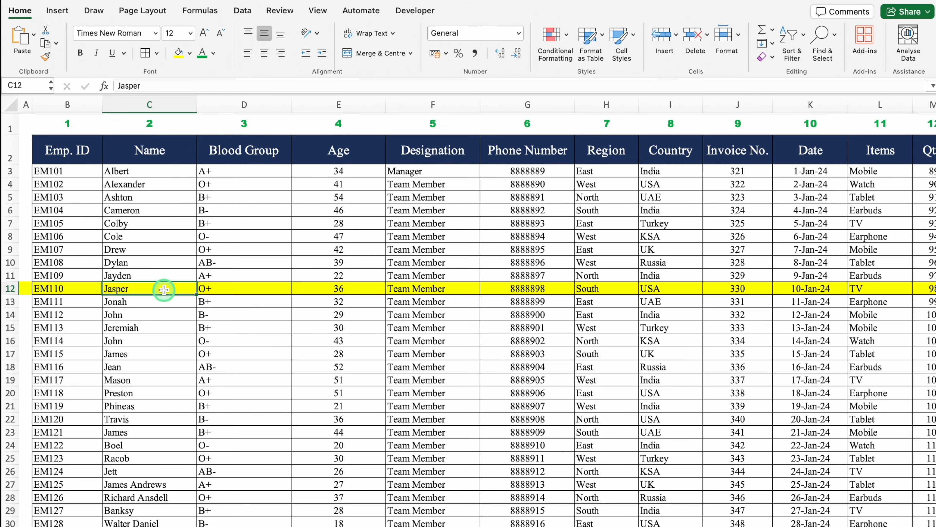
click(235, 287)
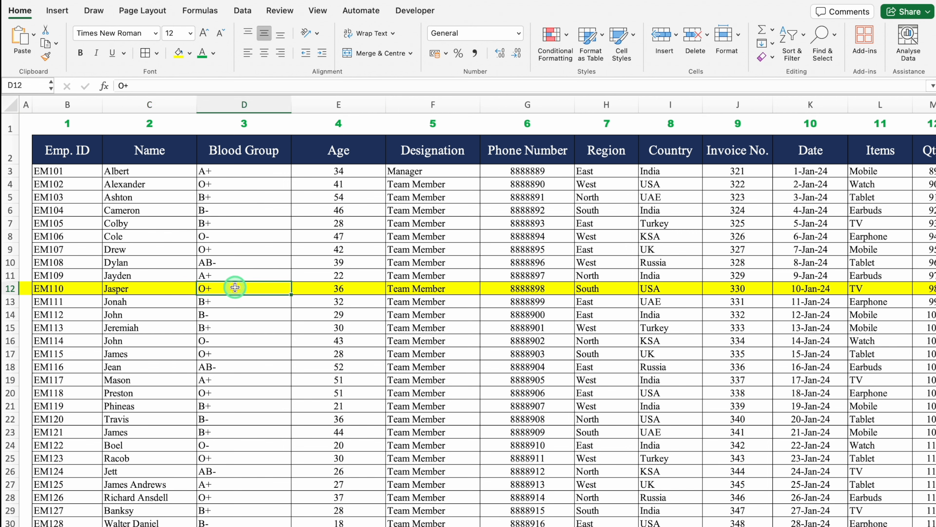
click(602, 289)
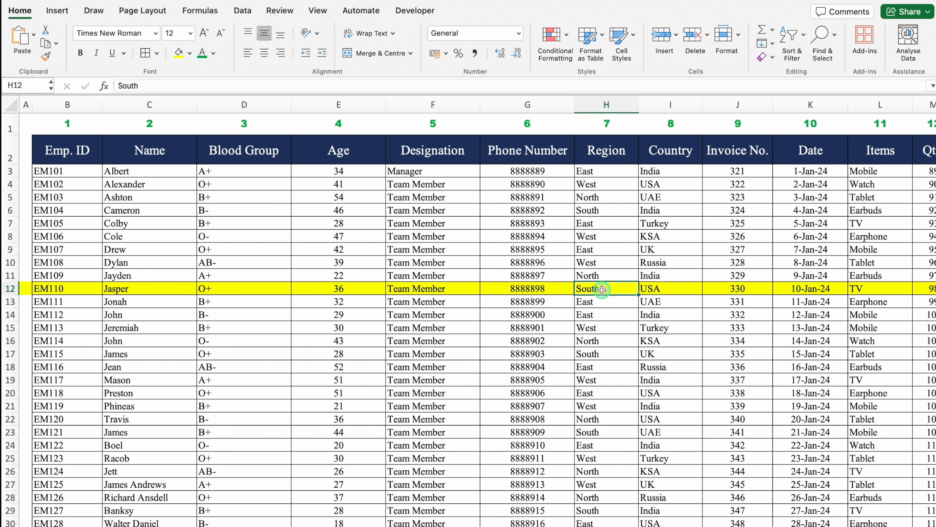
click(657, 289)
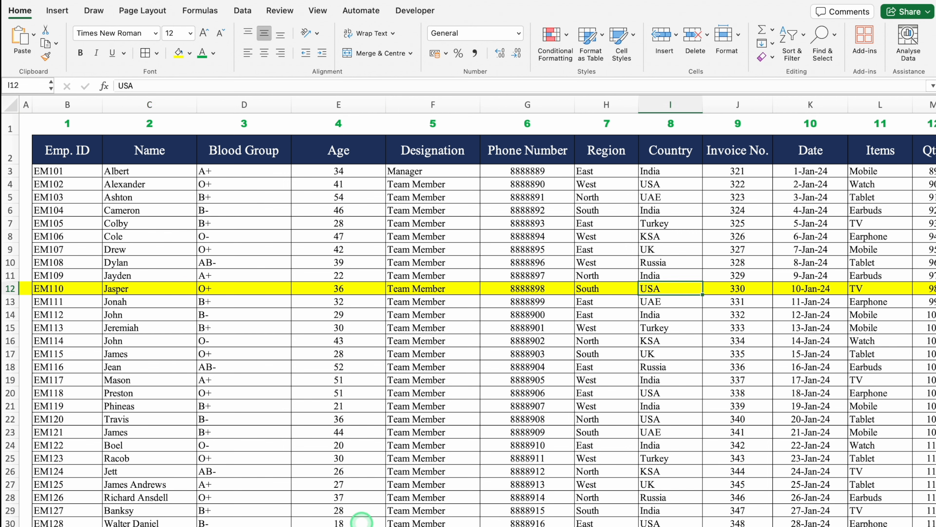
click(365, 525)
click(314, 442)
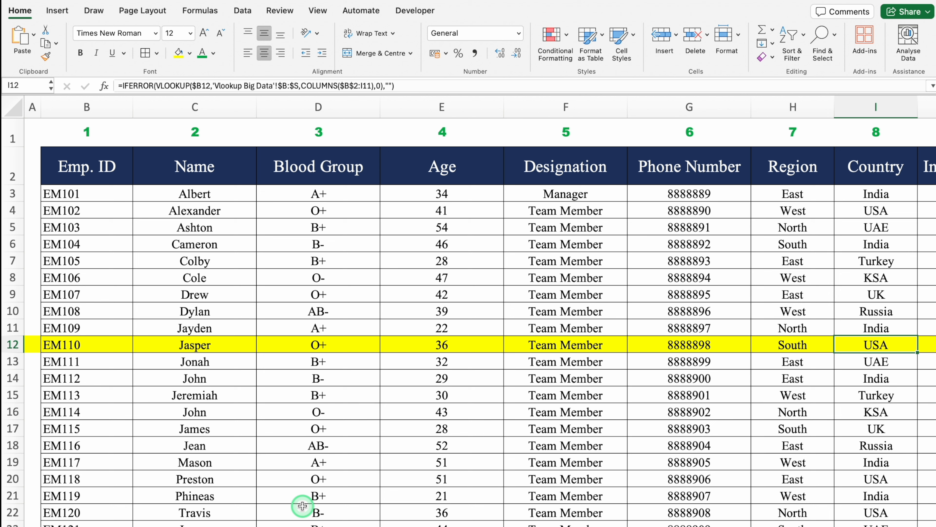
Compare the order of the column headings in the filled lookup sheet and Vlookup Big Data, from Emp. ID through Supporting Country.
click(119, 162)
click(194, 167)
click(322, 164)
click(441, 163)
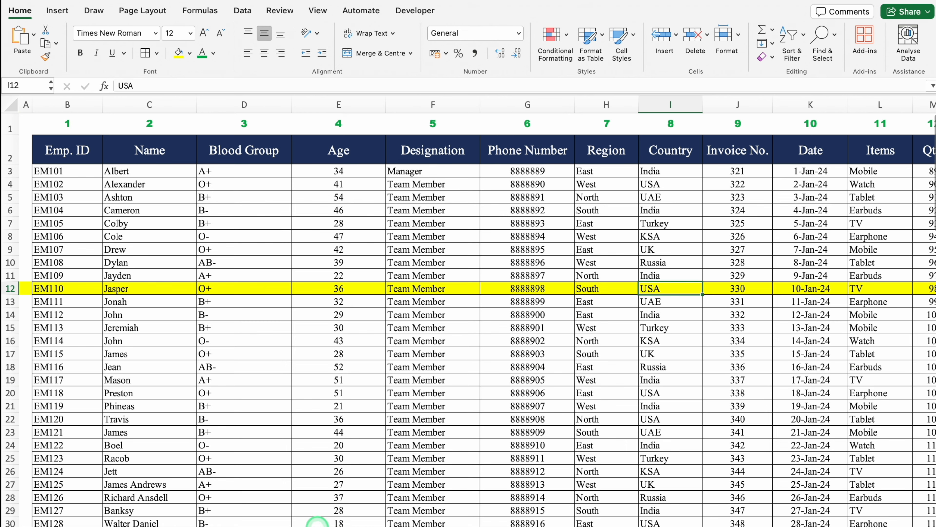
scroll(537, 520, right, 5)
scroll(537, 521, right, 5)
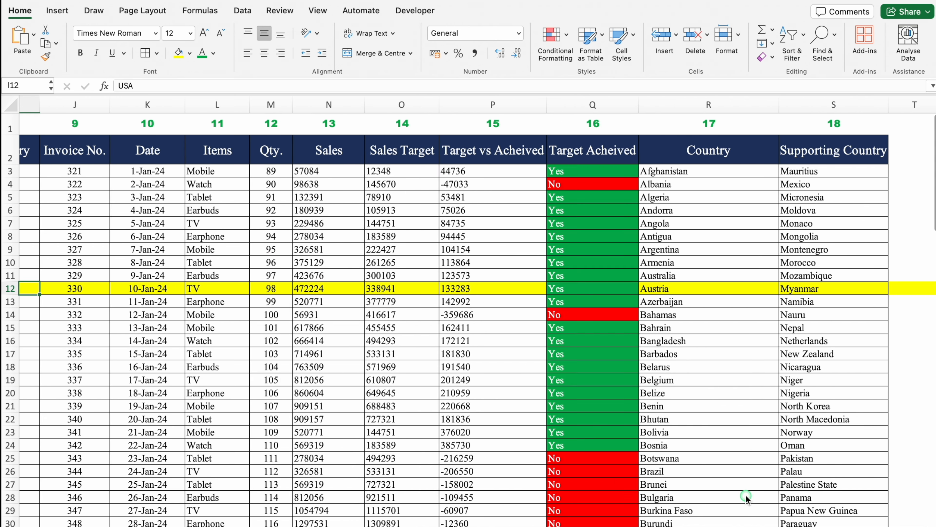
click(382, 524)
scroll(441, 520, right, 2)
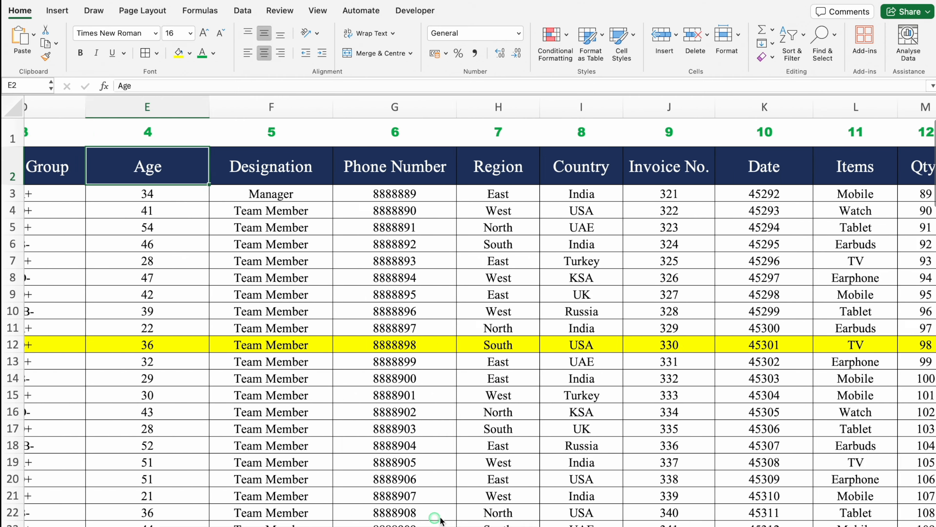
scroll(440, 520, right, 10)
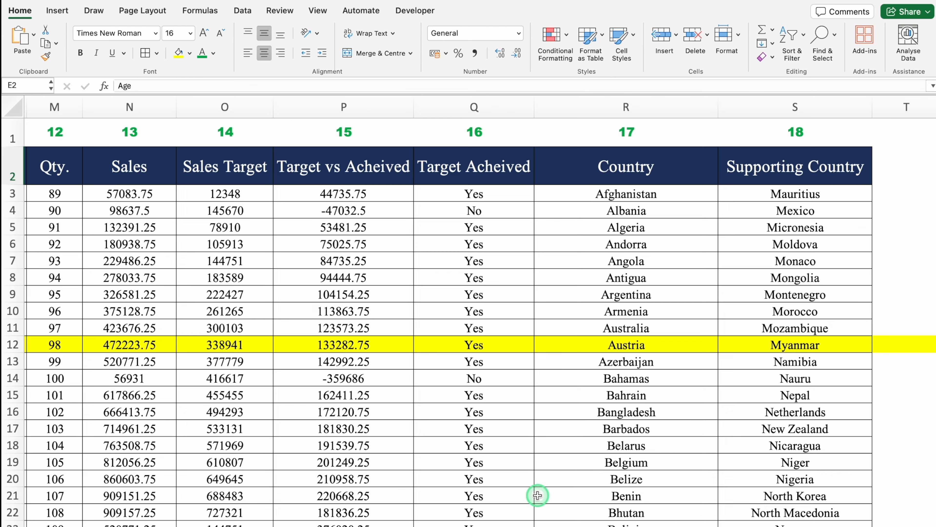
Compare the reordered headings of the empty lookup sheet, Designation through Traget Acheived, with the other two sheets and return to the empty sheet.
click(155, 525)
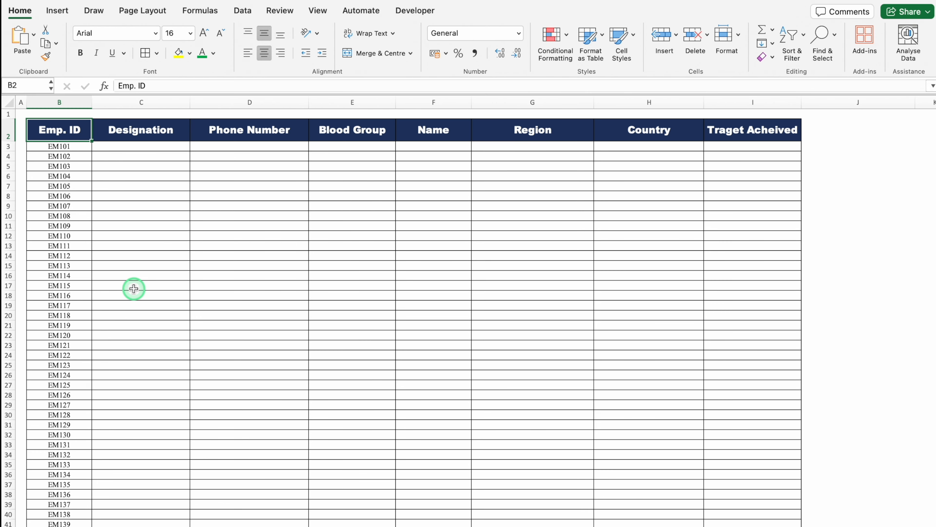
click(764, 132)
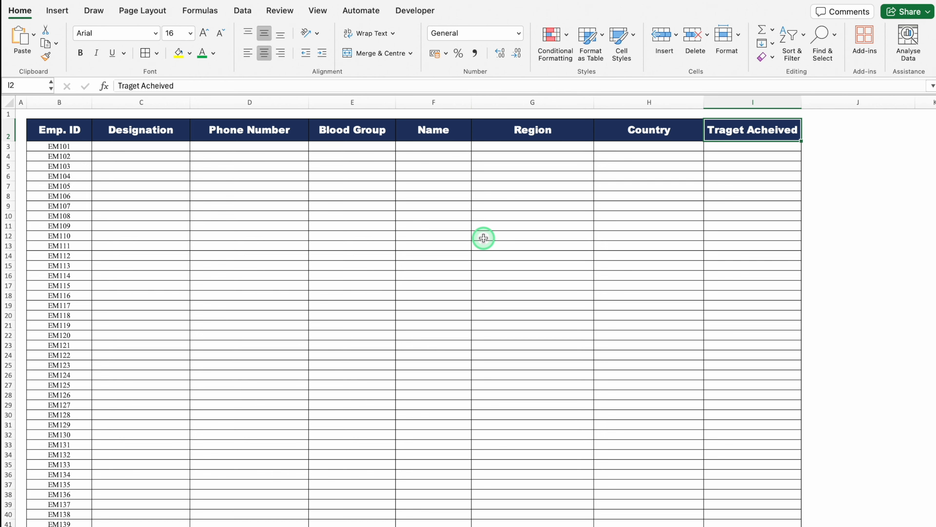
click(111, 526)
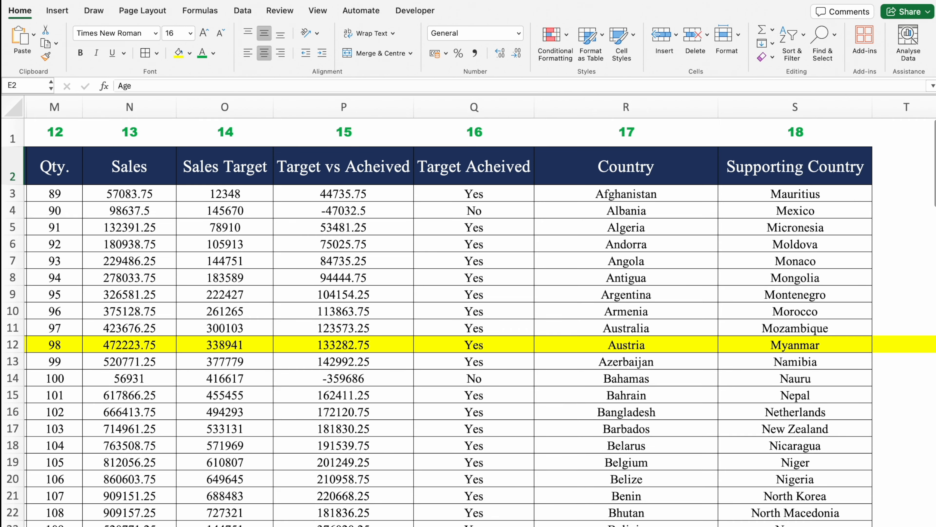
key(ctrl+Page_Down)
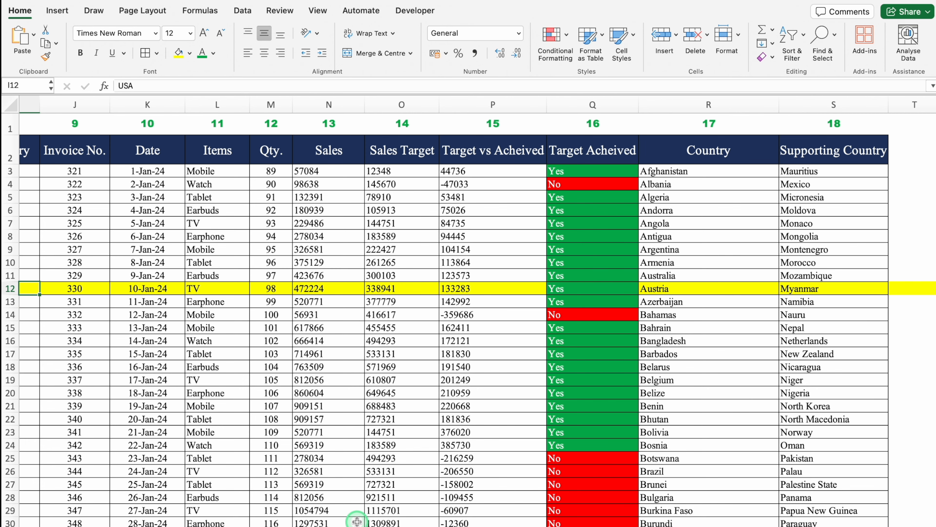
key(ctrl+Page_Down)
key(ctrl+Page_Down)
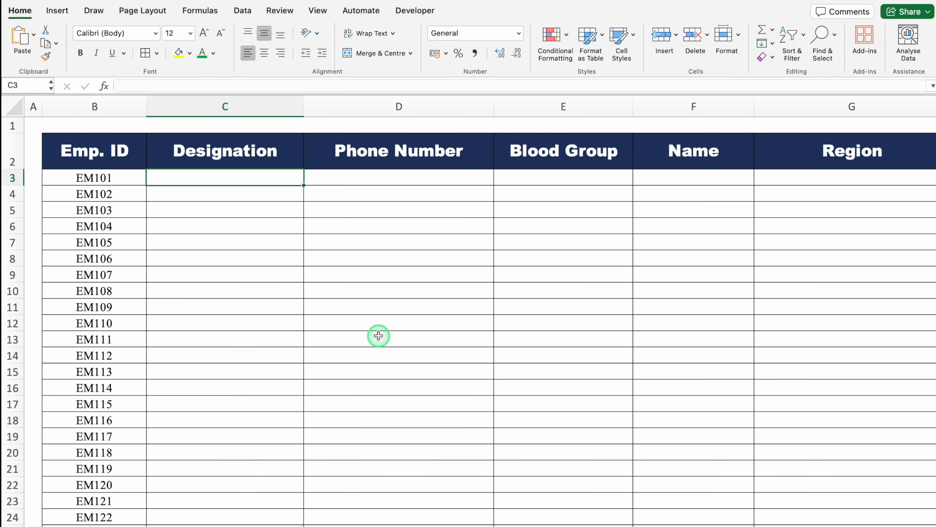
Start a VLOOKUP formula in the first Designation cell C3 with the column-locked Emp. ID $B3 as the lookup value.
text(=vlo)
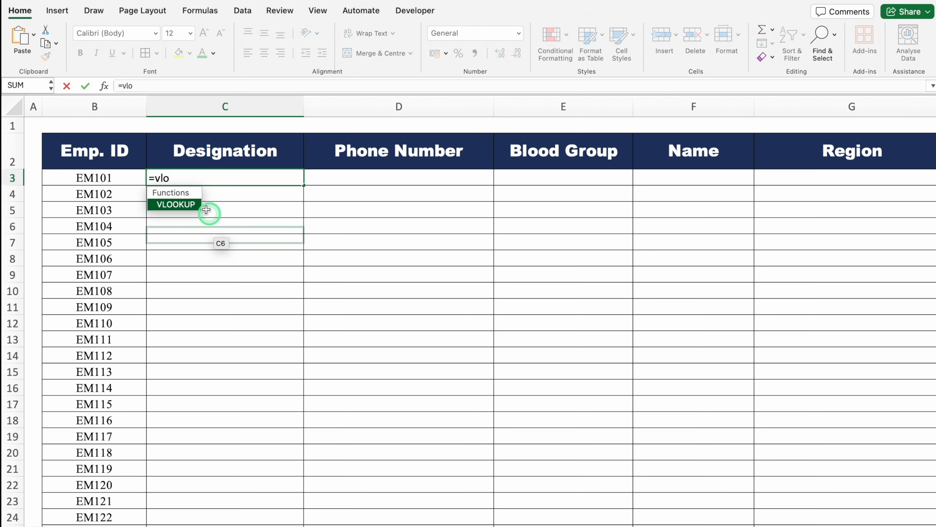
double_click(193, 205)
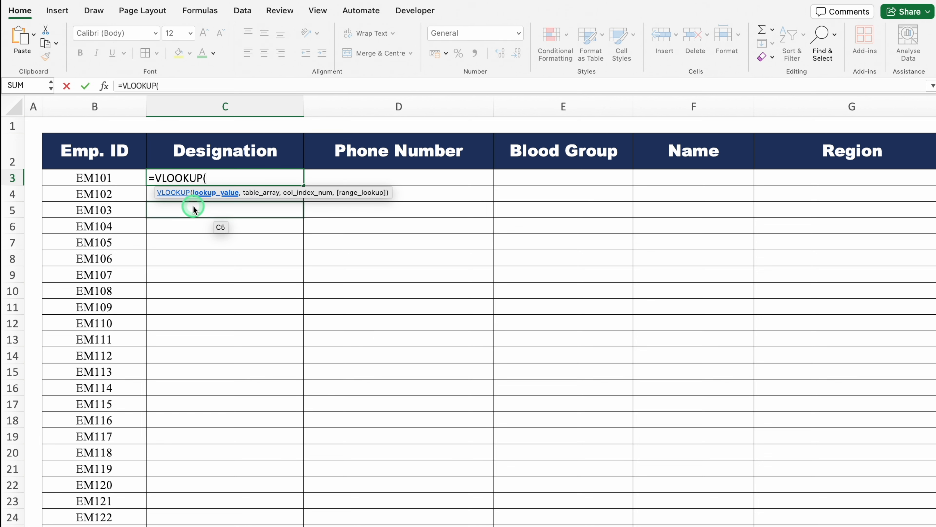
click(121, 177)
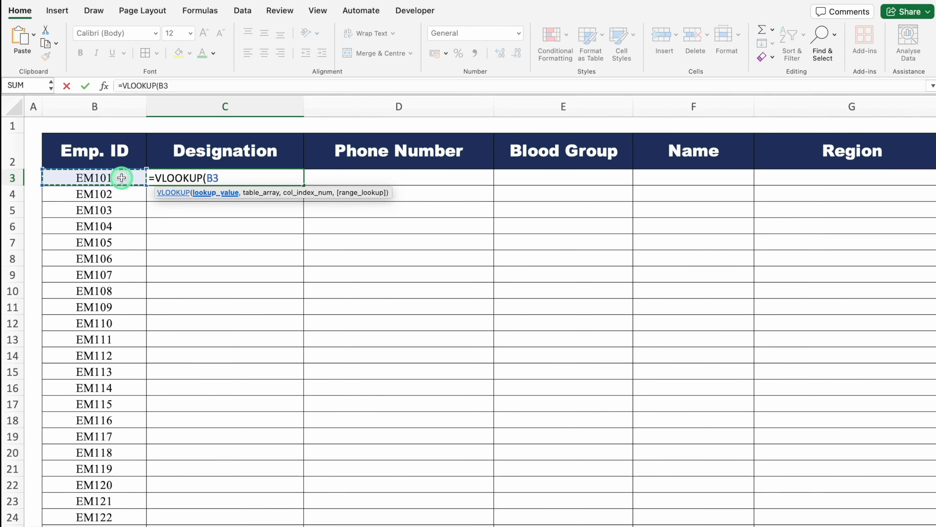
key(F4)
key(F4)
key(F4)
text(,)
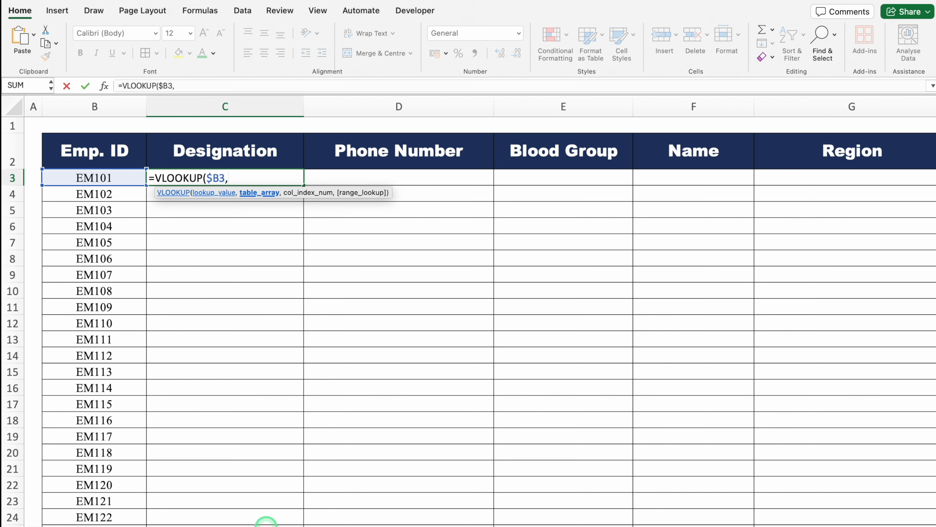
Set the VLOOKUP table array to the absolute columns $B:$S of the Vlookup Big Data sheet.
click(267, 523)
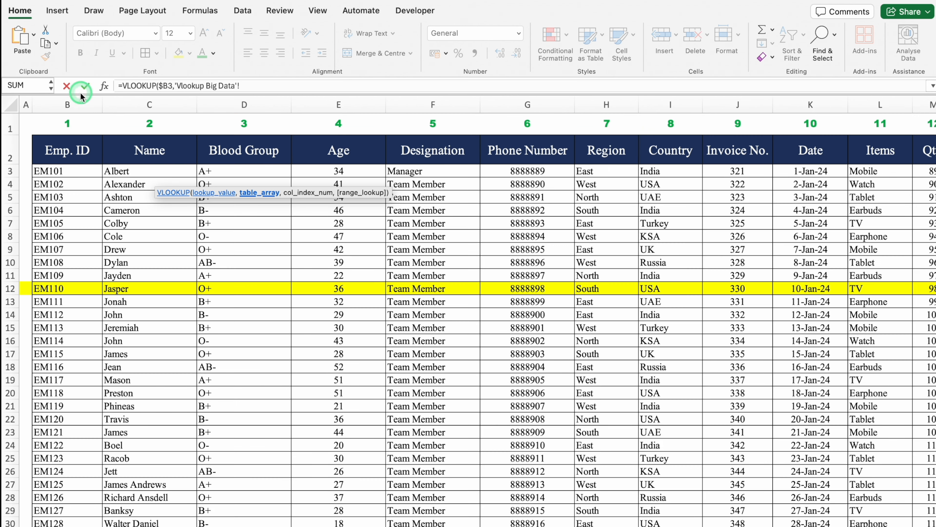
drag(69, 99, 844, 128)
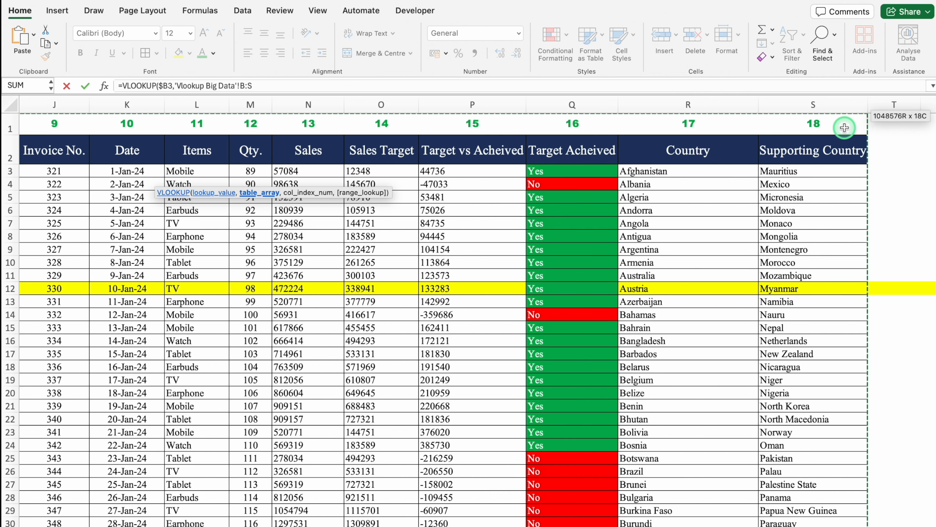
key(F4)
text(,)
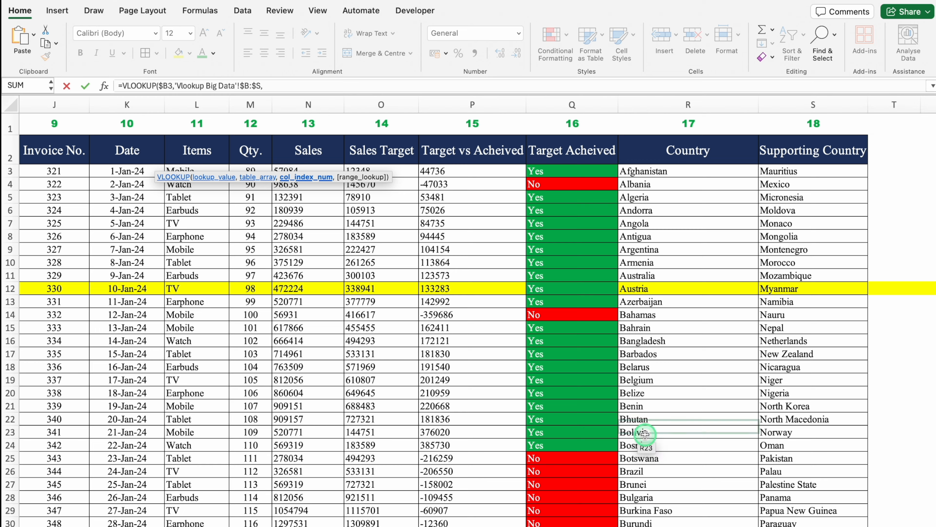
Complete the VLOOKUP in C3 with column index 2 and exact match 0, and review the entered formula.
scroll(627, 516, left, 5)
scroll(481, 523, left, 5)
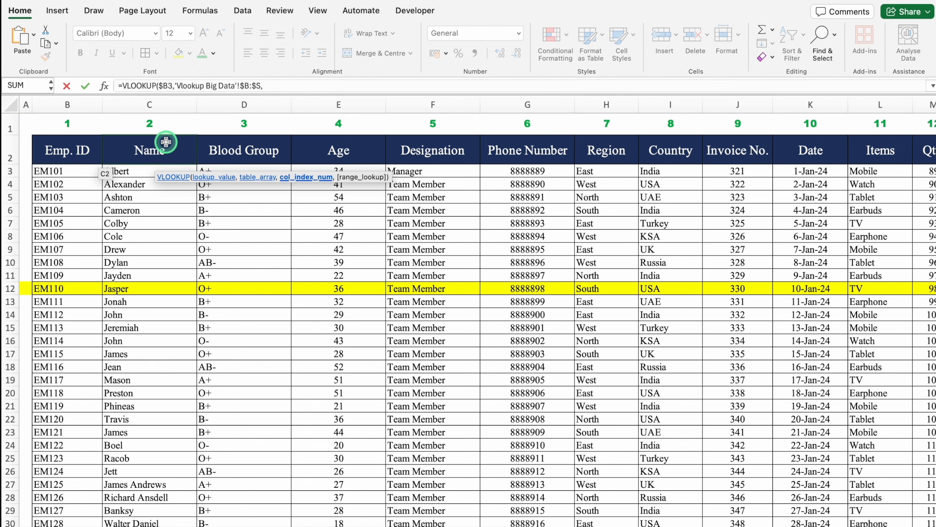
text(2)
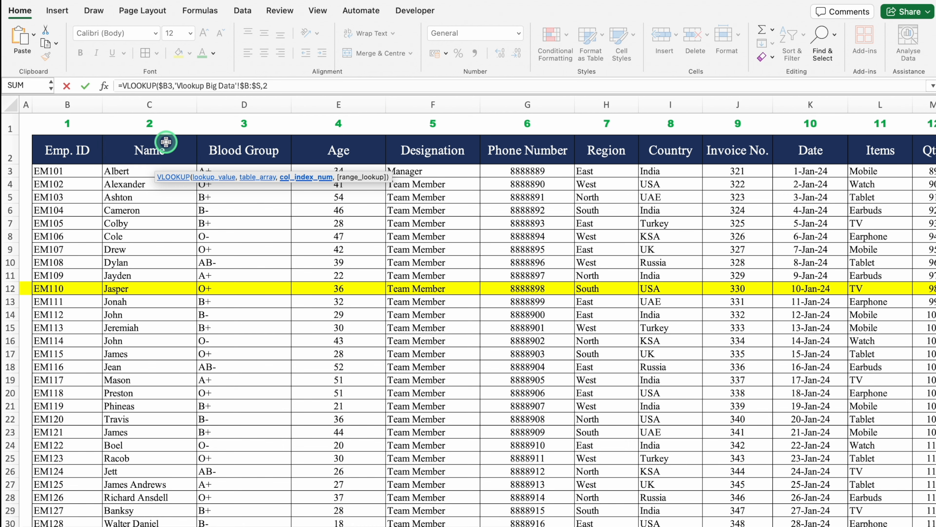
text(,0)
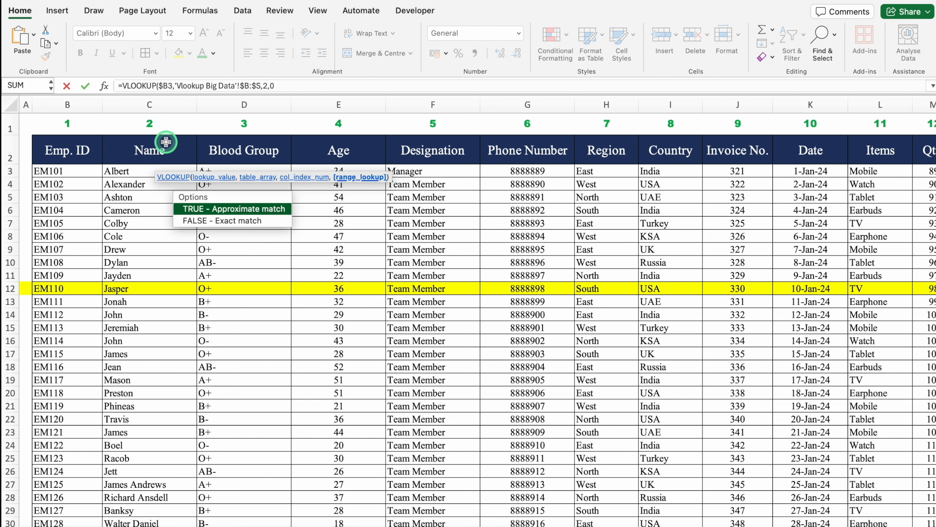
text())
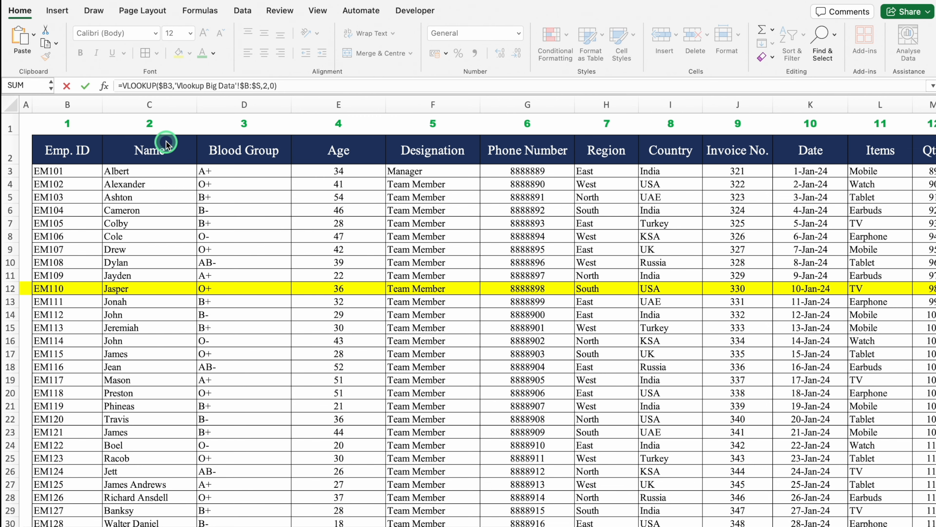
key(Return)
click(219, 173)
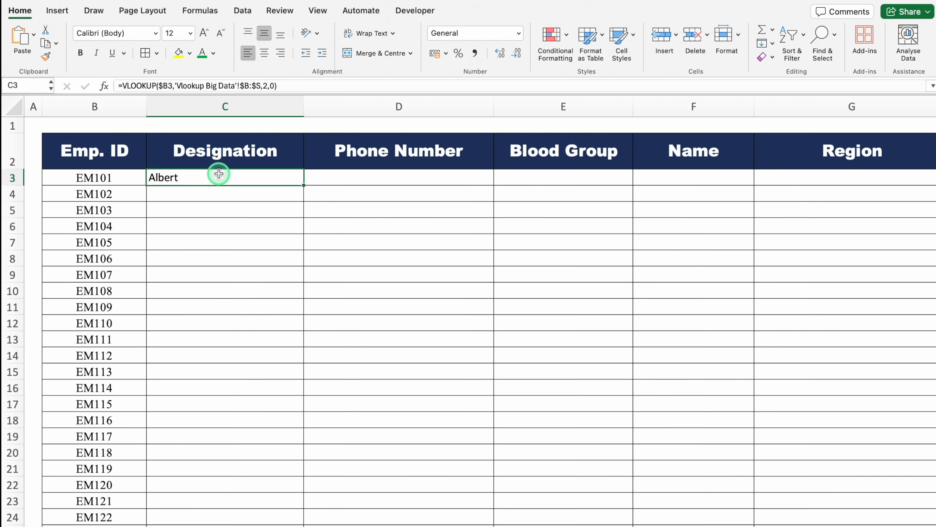
click(269, 87)
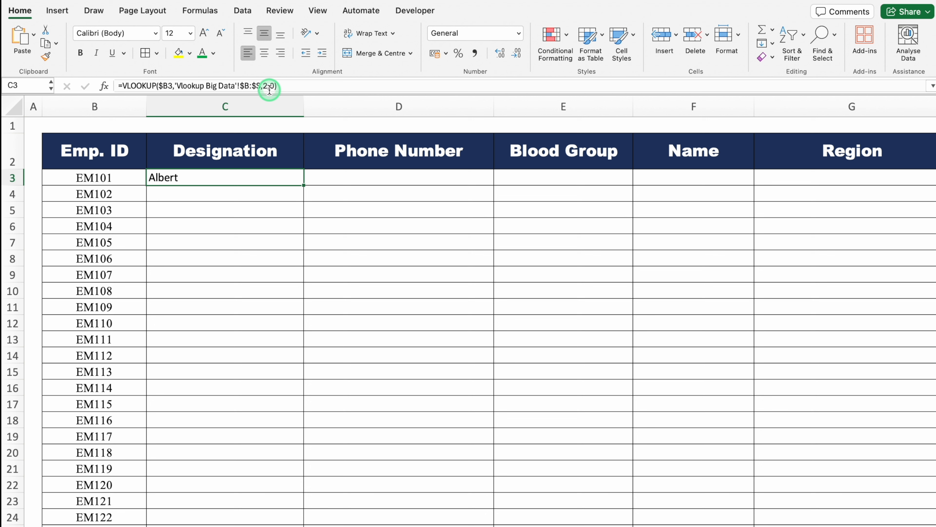
click(237, 179)
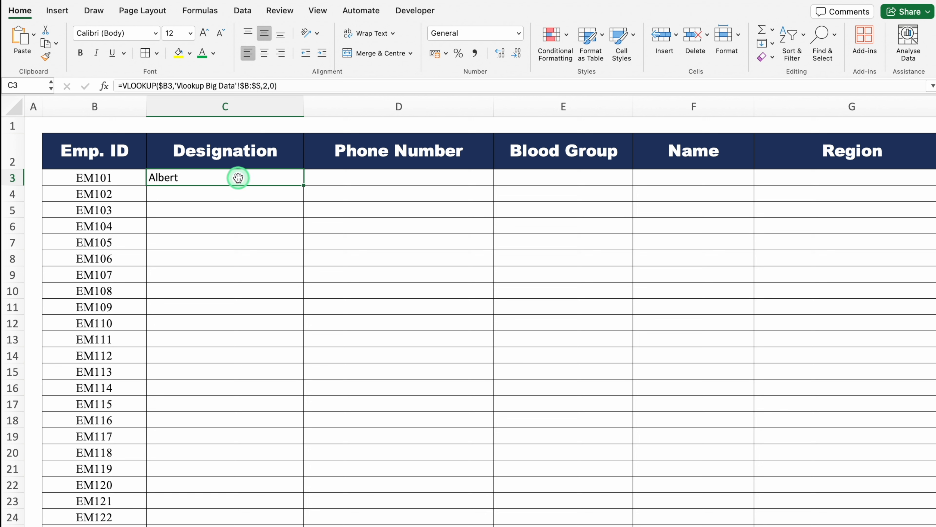
Start a MATCH formula in C6 with the row-locked Designation heading C$2 as the lookup value.
click(213, 225)
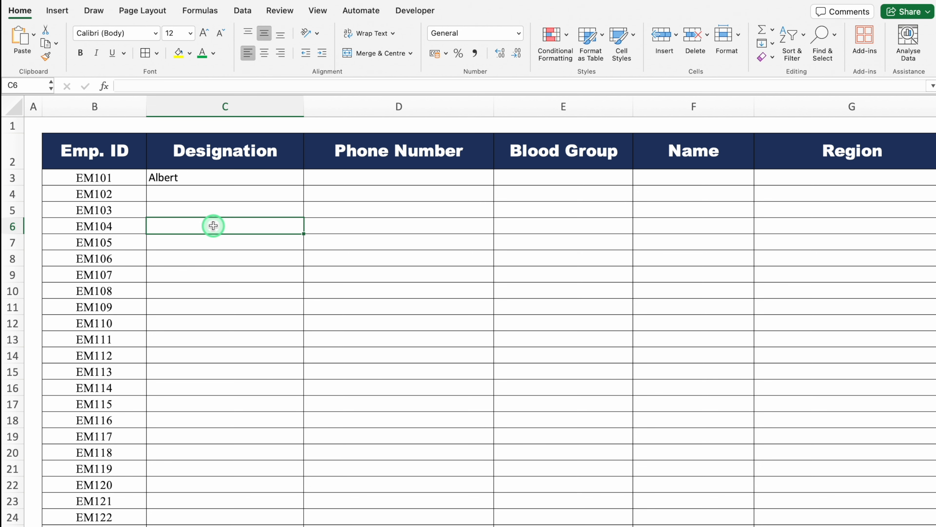
text(=)
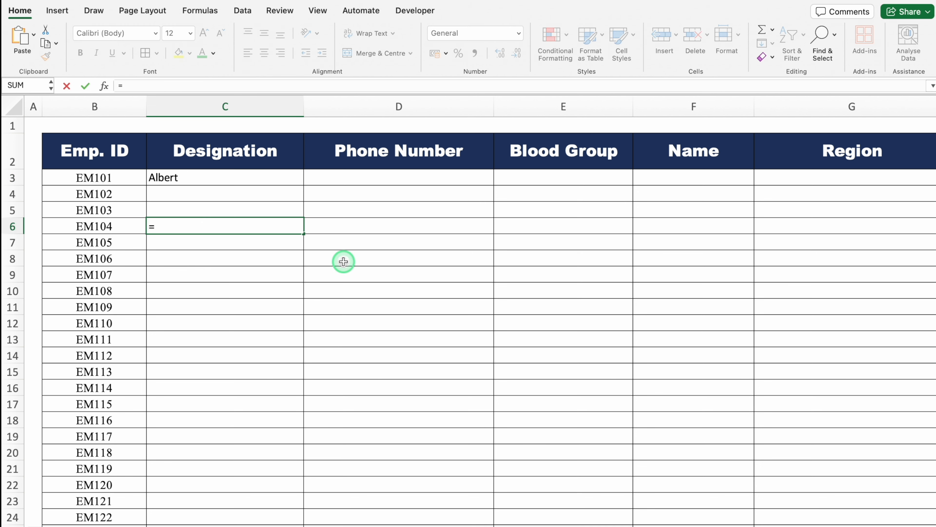
text(mat)
double_click(209, 252)
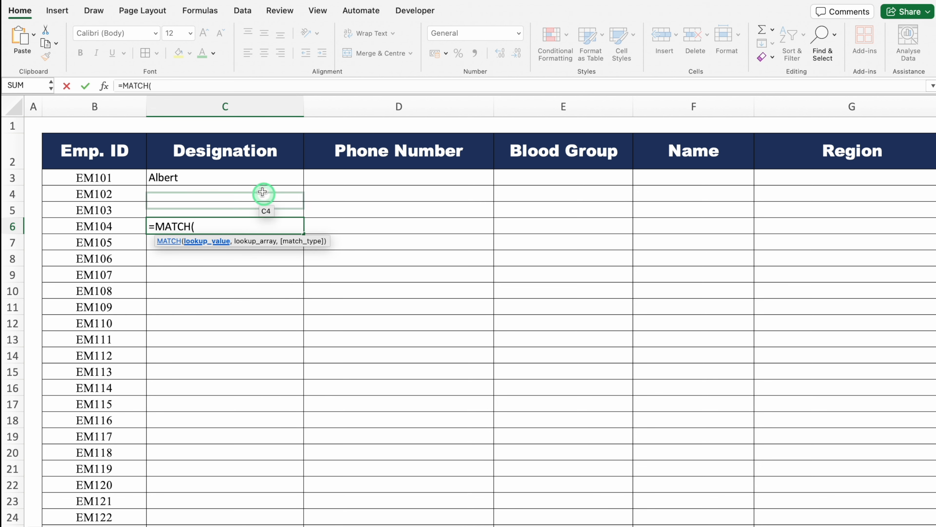
click(244, 152)
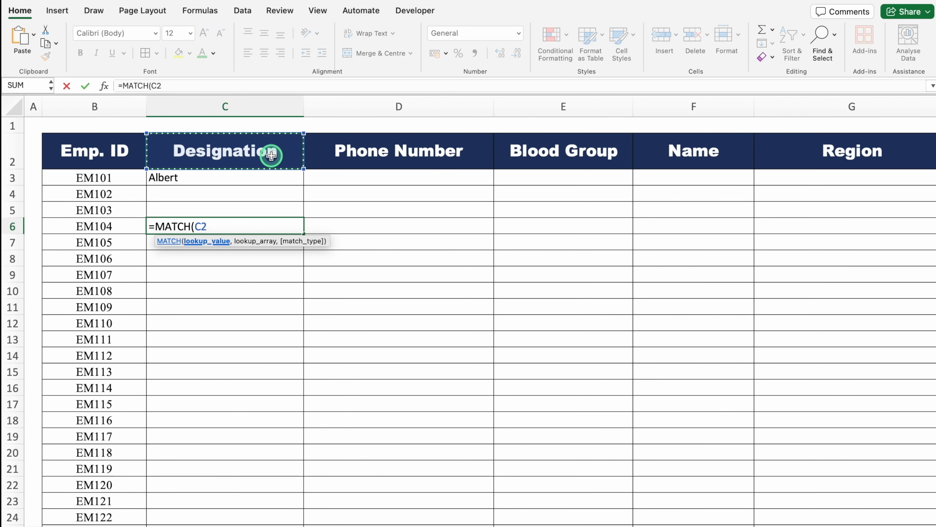
key(F4)
key(F4)
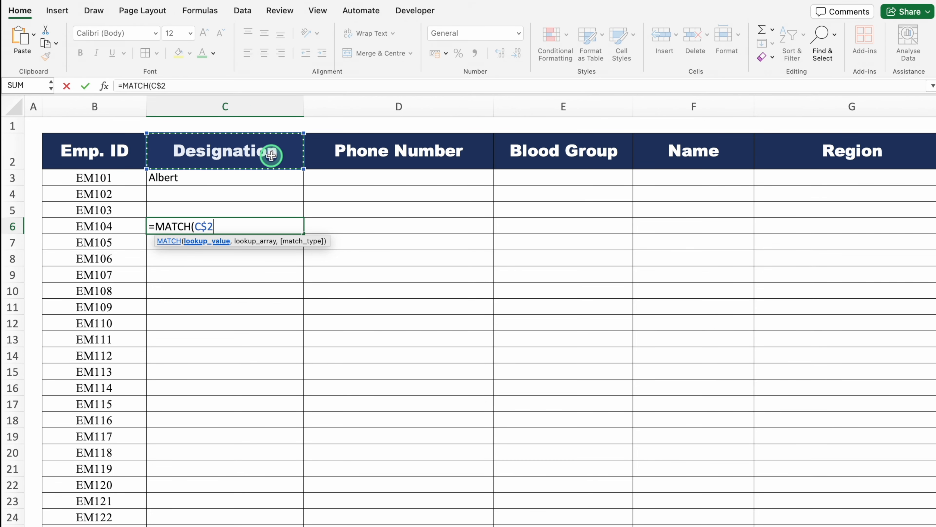
text(,)
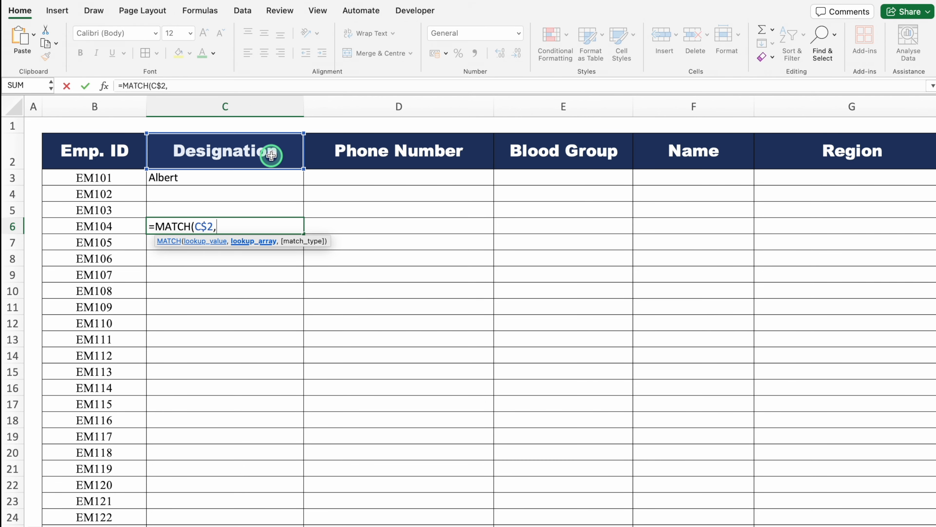
Set the MATCH lookup array to the absolute heading row $B$2:$S$2 of the Vlookup Big Data sheet.
click(260, 526)
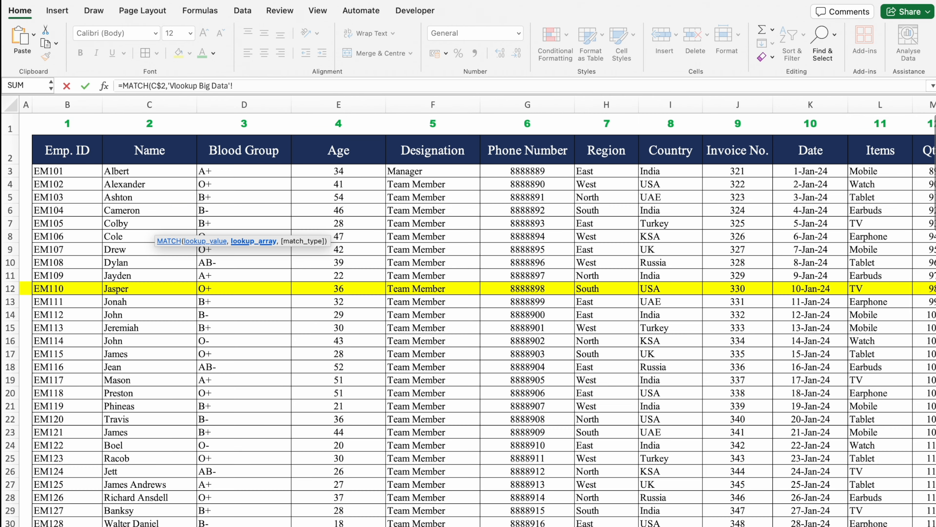
click(297, 249)
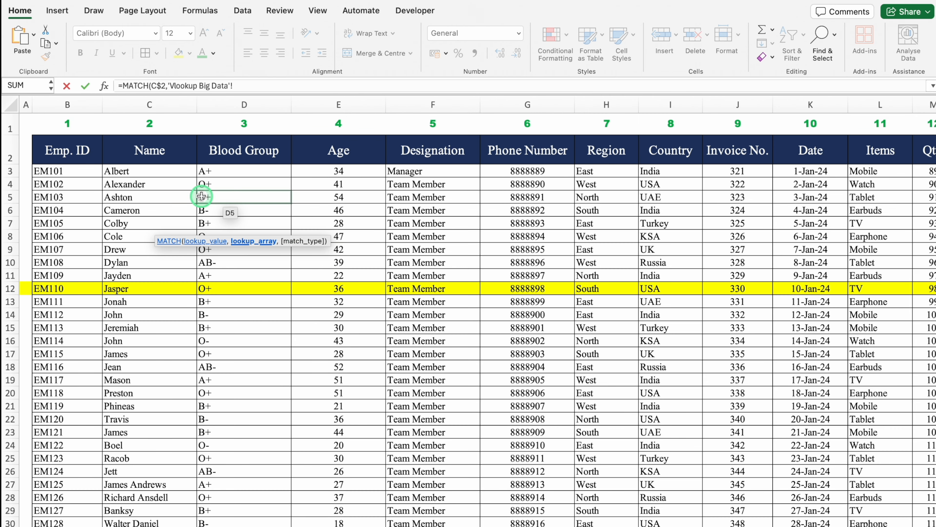
click(171, 188)
drag(67, 155, 89, 153)
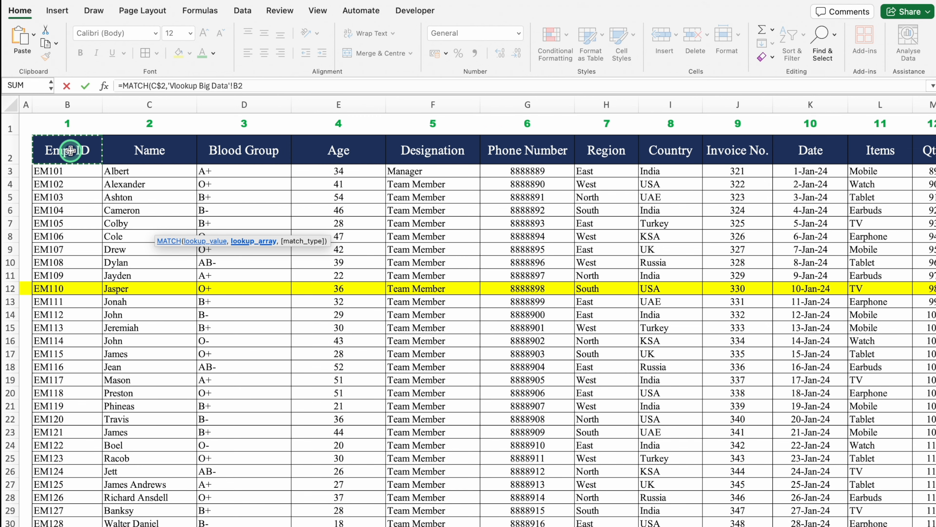
key(ctrl+shift+Right)
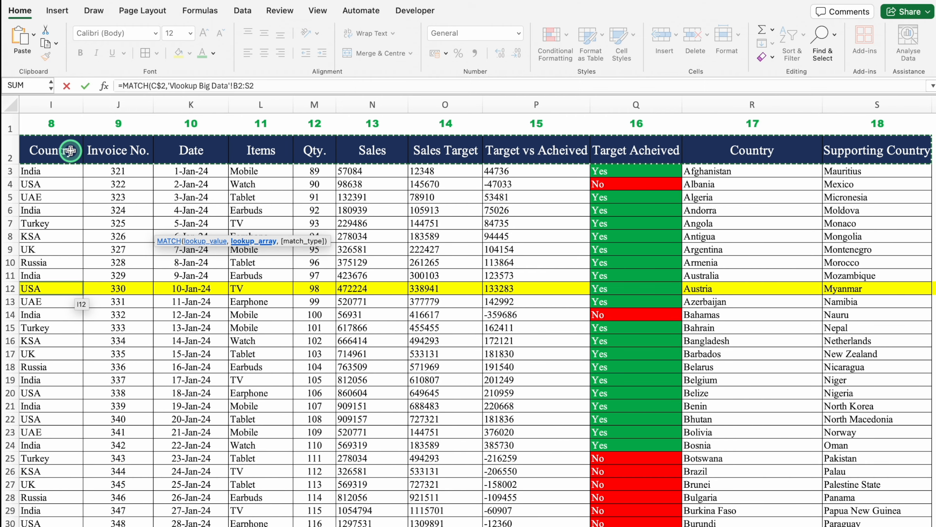
key(F4)
text(,)
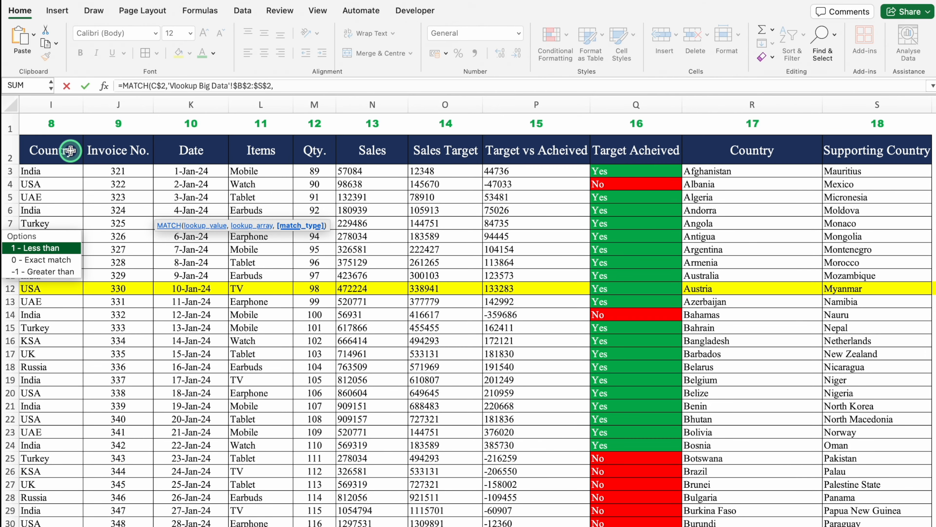
Complete the MATCH in C6 with exact match 0 and fill it across to the Name column, F6.
text(0)
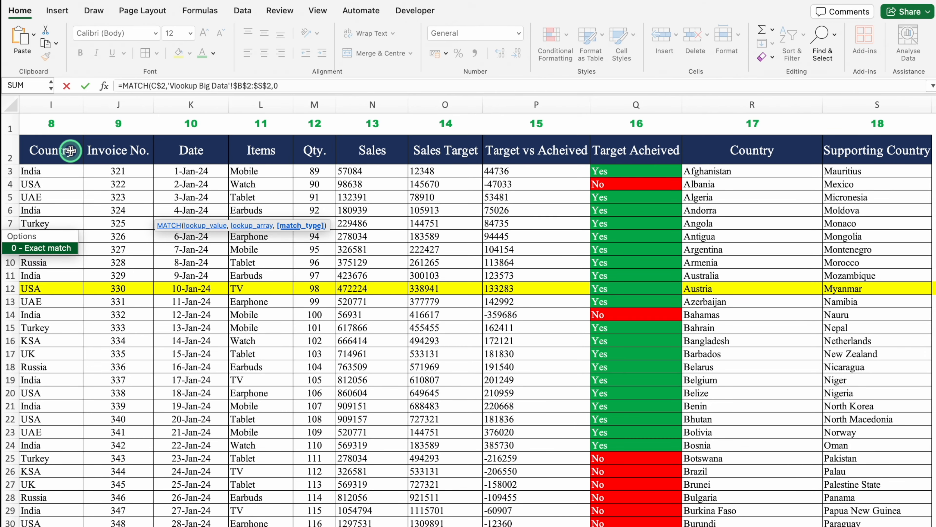
text())
key(Return)
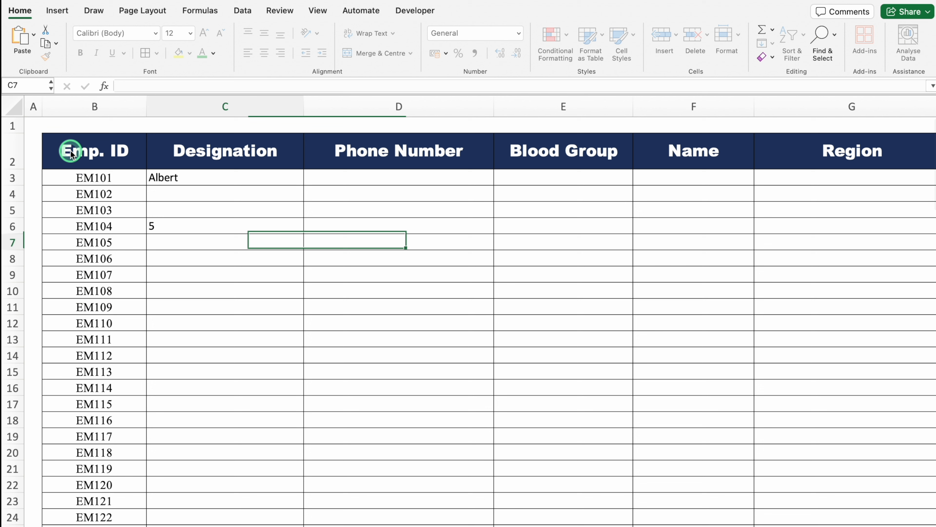
click(208, 221)
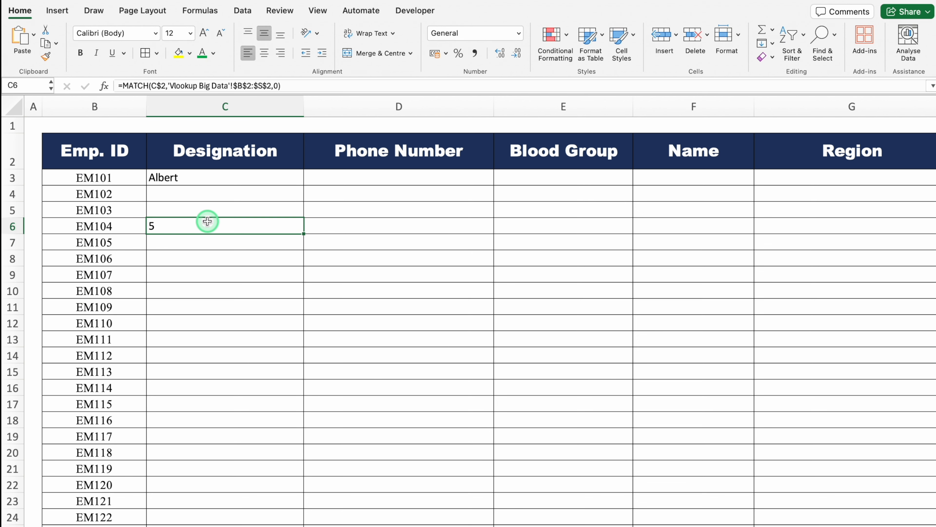
drag(304, 234, 711, 239)
Compare the filled MATCH results with the column numbers above the Name, Designation and Phone Number headings in Vlookup Big Data, and return to the lookup sheet.
click(225, 228)
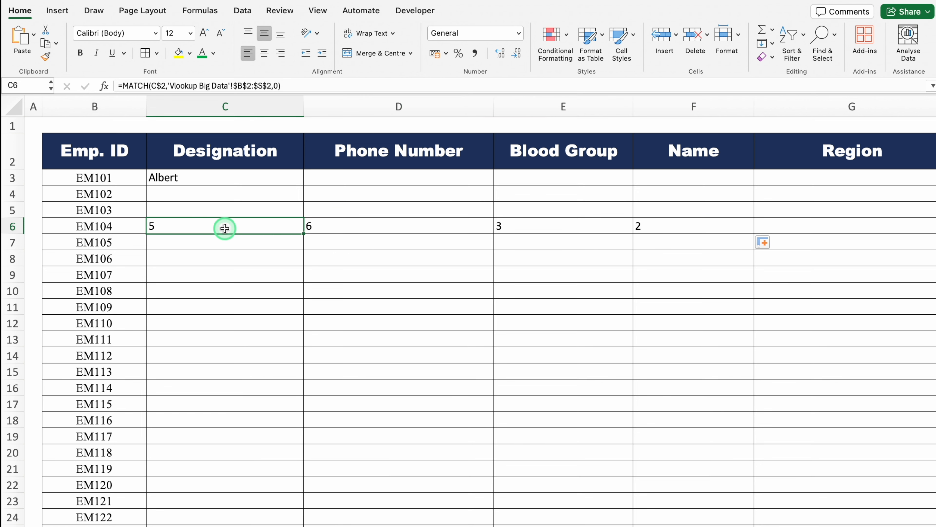
click(377, 225)
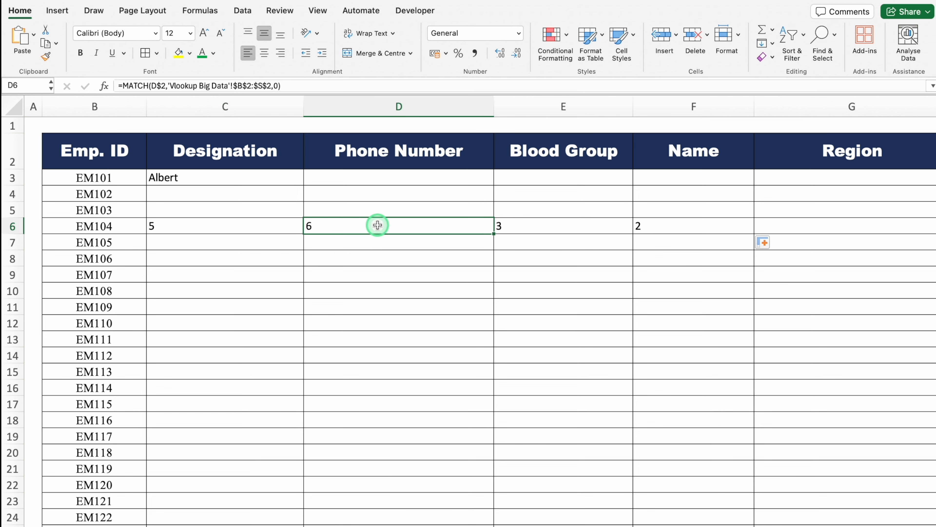
click(674, 224)
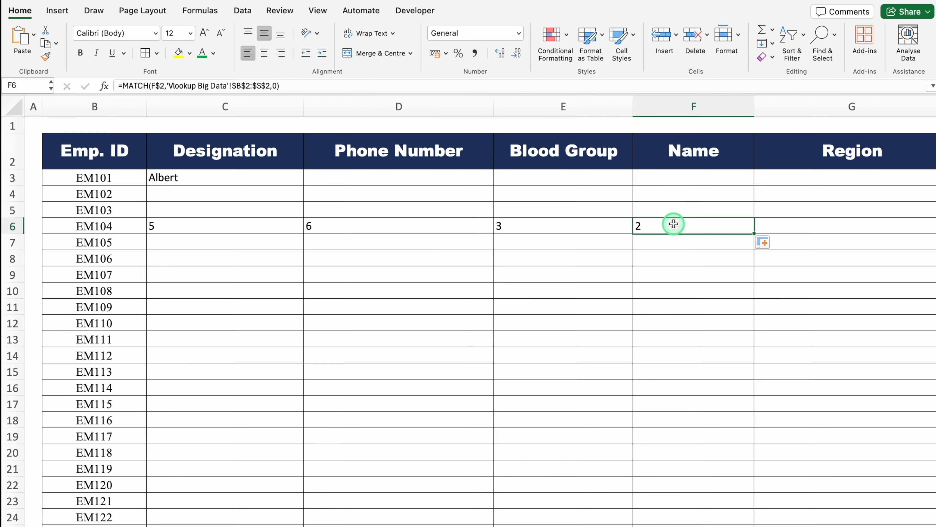
click(292, 526)
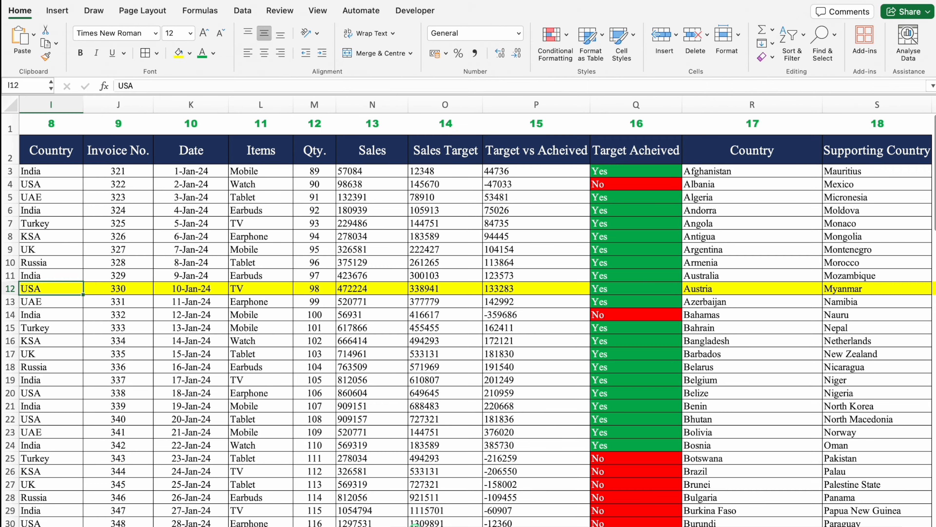
drag(415, 526, 79, 491)
scroll(79, 491, left, 3)
click(159, 154)
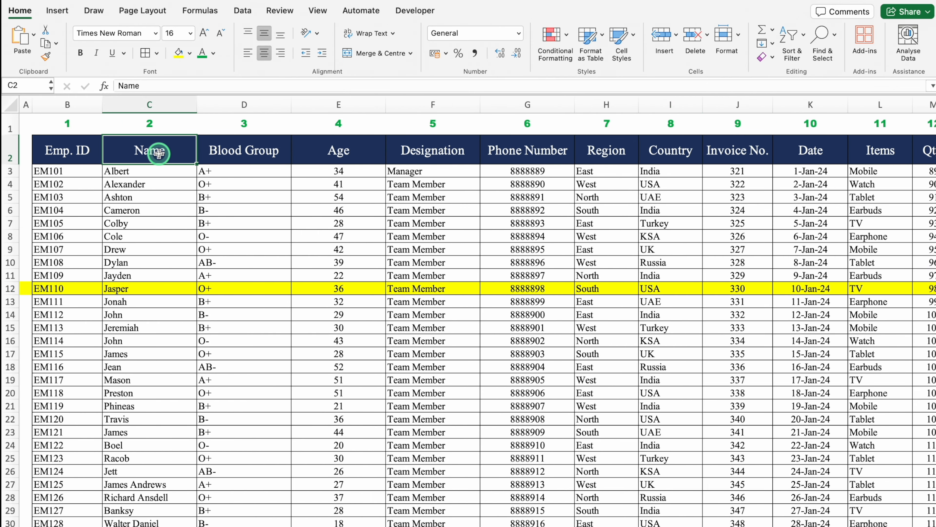
click(426, 152)
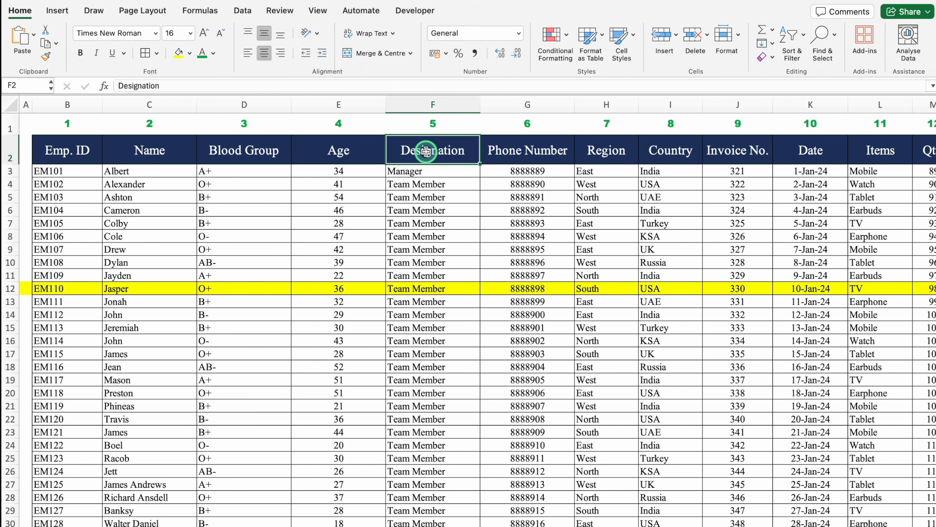
click(548, 148)
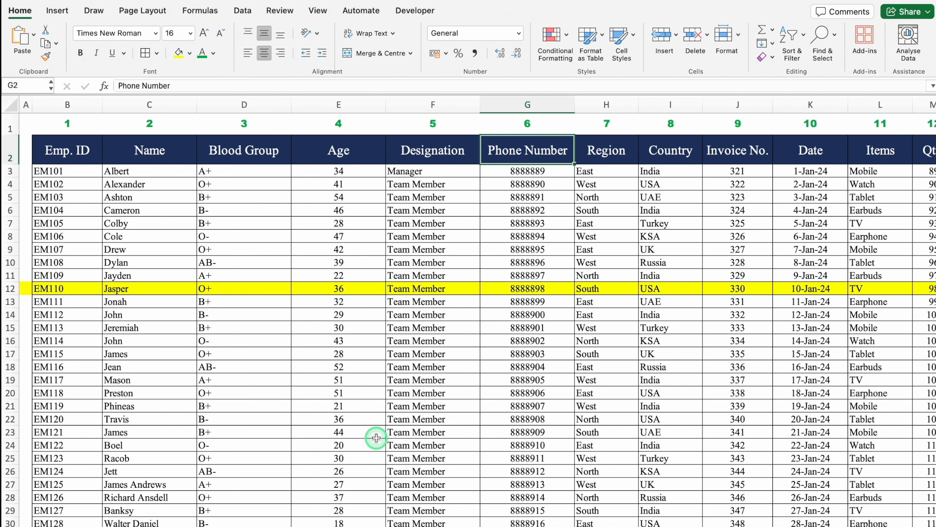
click(468, 524)
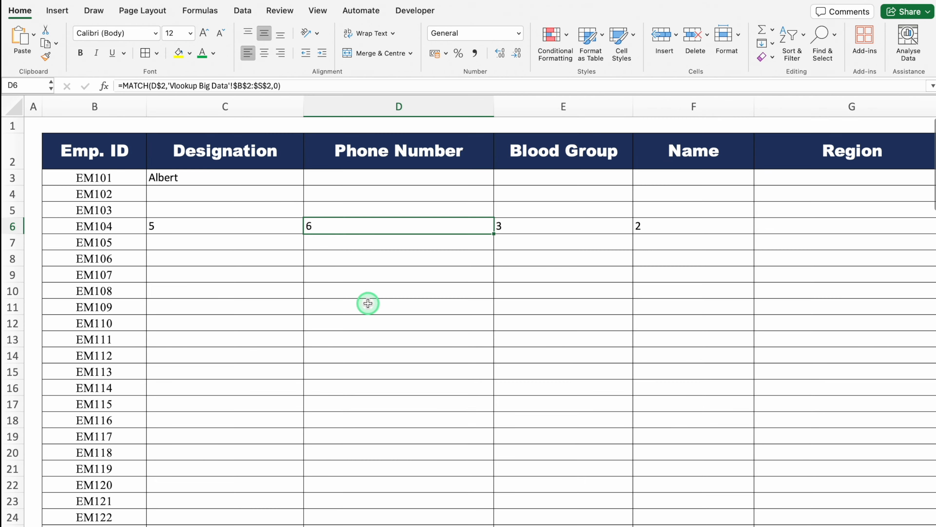
Copy the MATCH expression from C6 without its equals sign, leaving the cell unchanged.
click(221, 226)
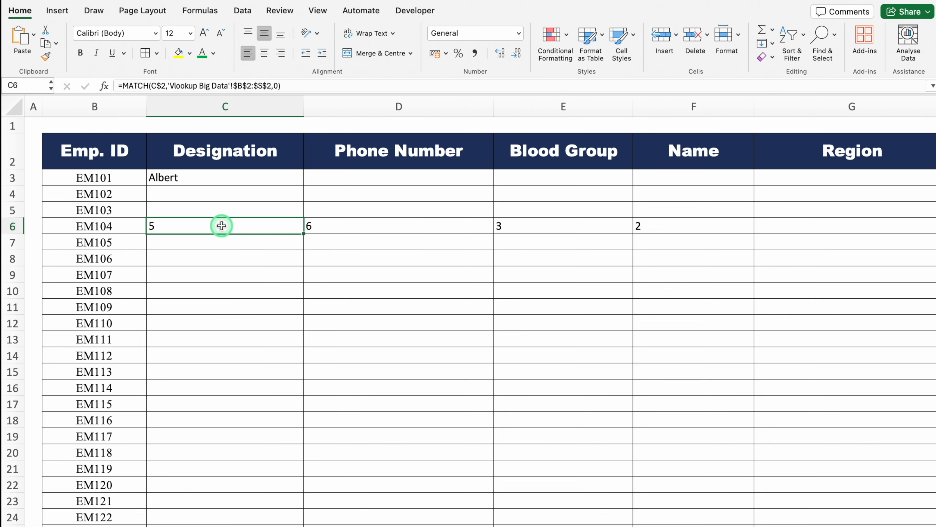
drag(299, 86, 125, 85)
key(super+c)
click(234, 100)
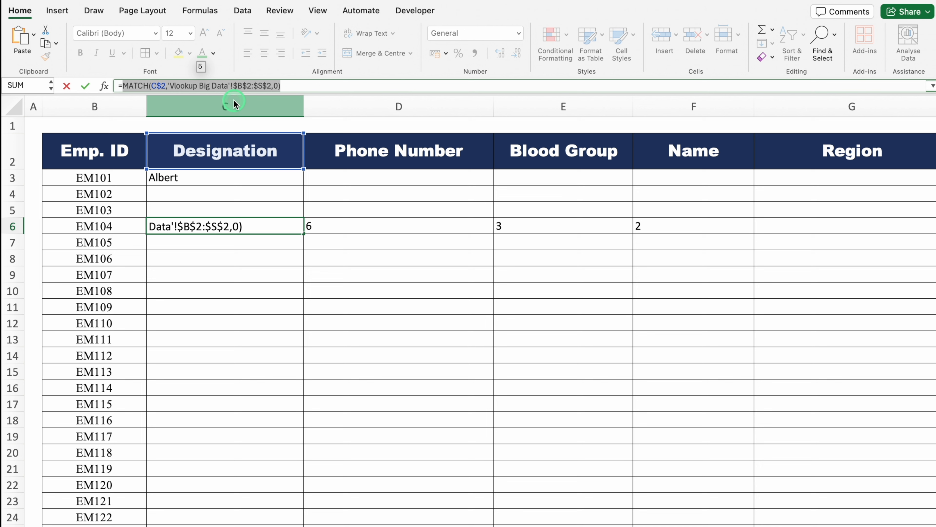
key(Escape)
Replace the column index 2 in the C3 VLOOKUP with the copied MATCH expression and enter the formula.
click(217, 178)
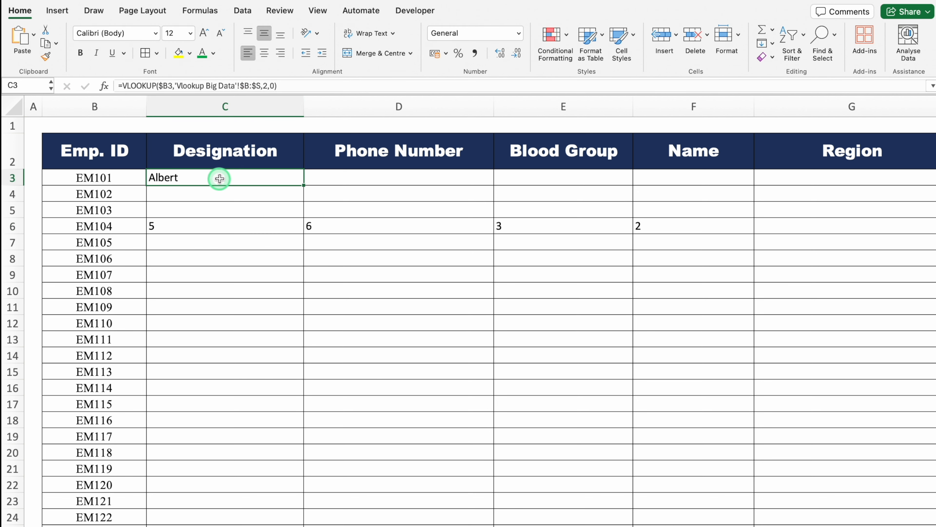
double_click(225, 178)
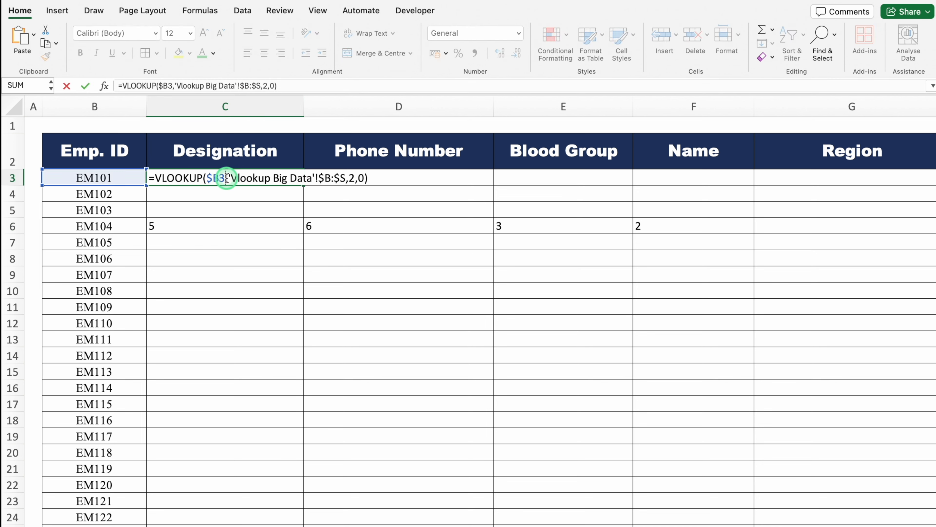
click(355, 179)
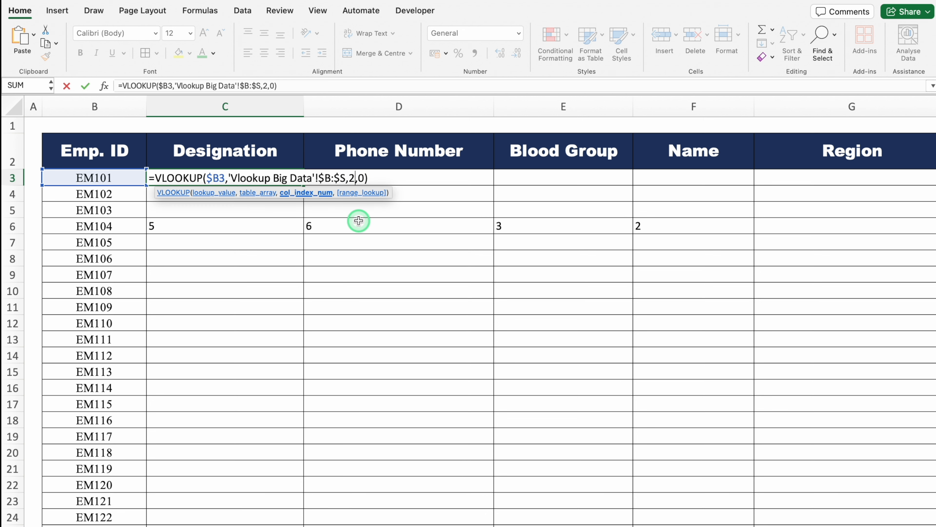
key(BackSpace)
key(super+v)
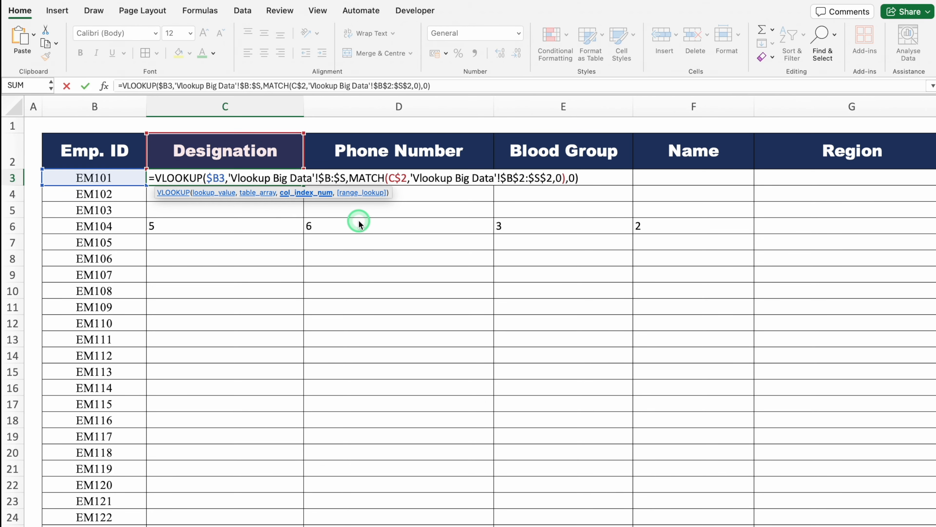
key(Return)
Wrap the C3 VLOOKUP formula in IFERROR with an empty string "" as the error value.
click(243, 177)
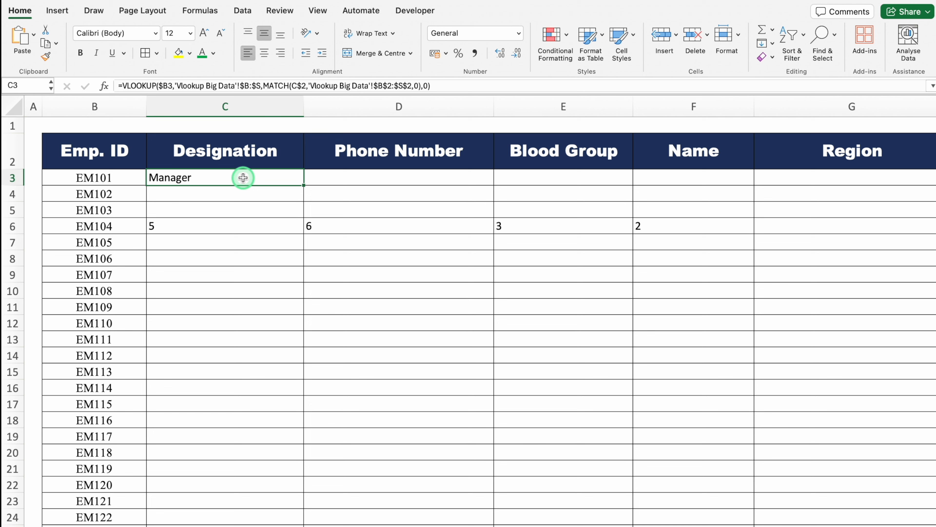
double_click(243, 178)
click(154, 179)
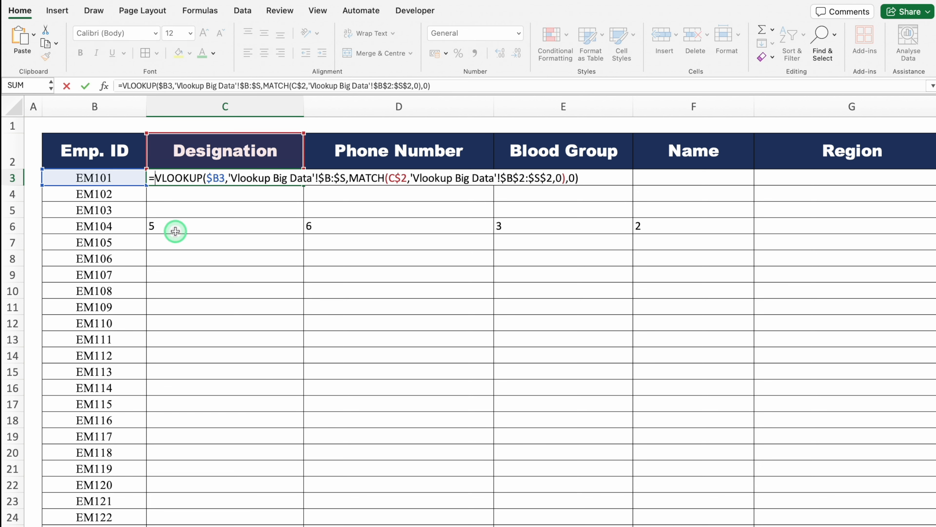
text(iferr)
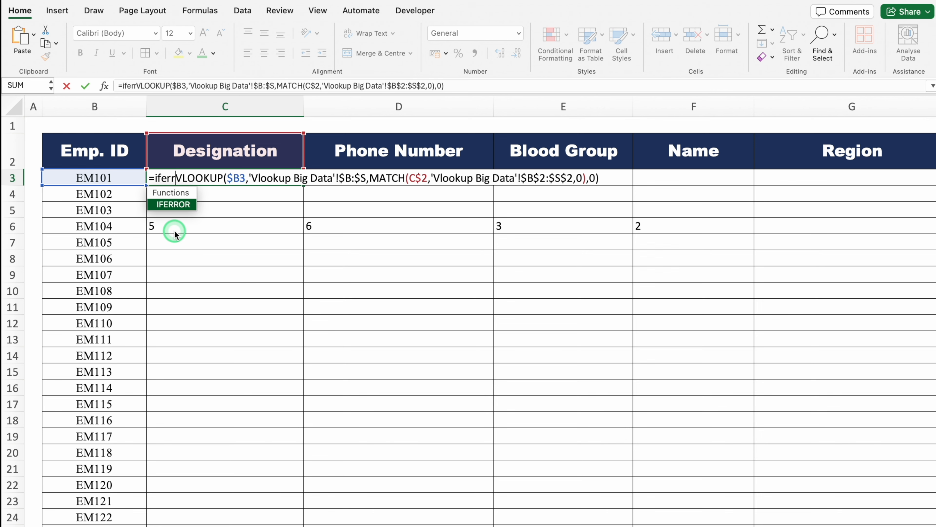
double_click(174, 205)
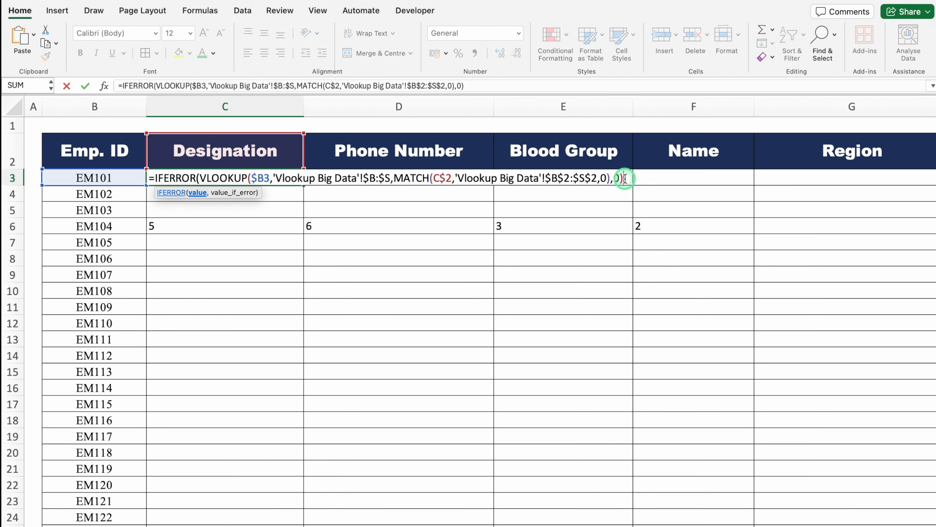
text(,"")
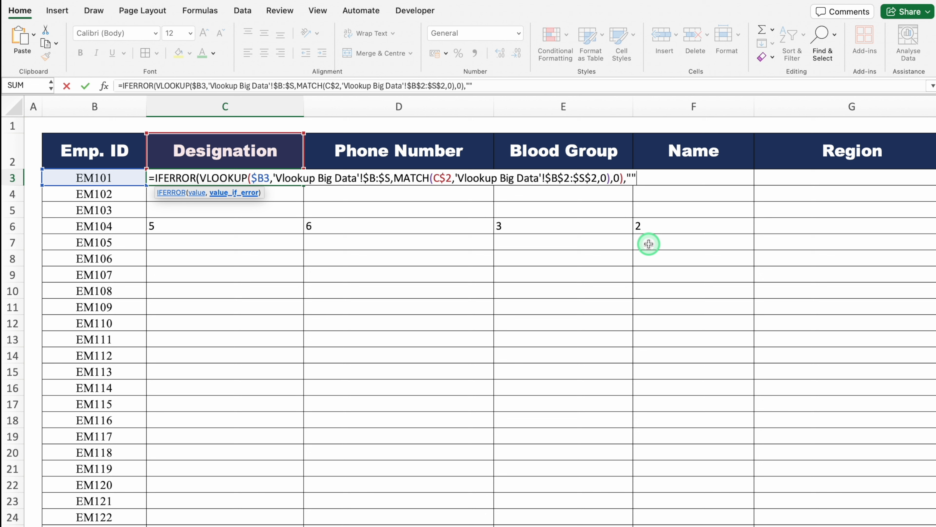
text())
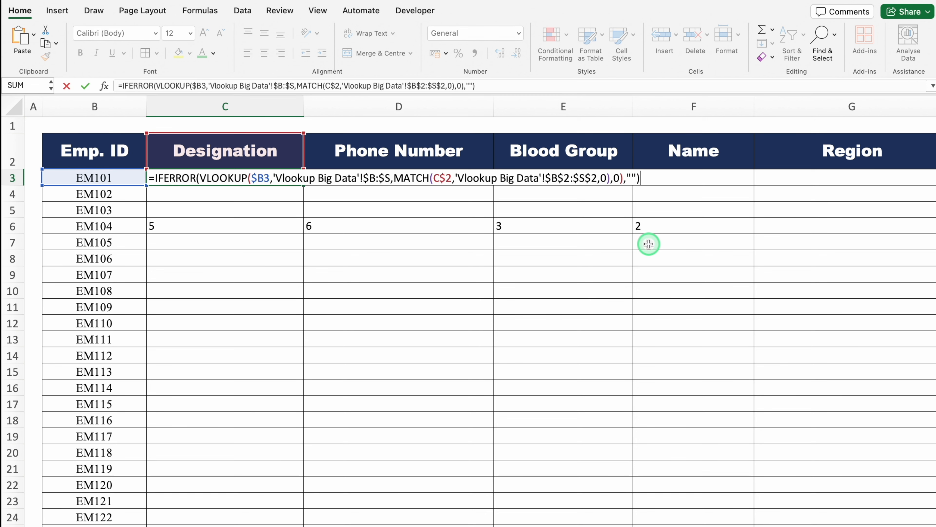
key(Return)
Clear the trial MATCH results from C6:F6 in the lookup sheet.
drag(199, 226, 635, 235)
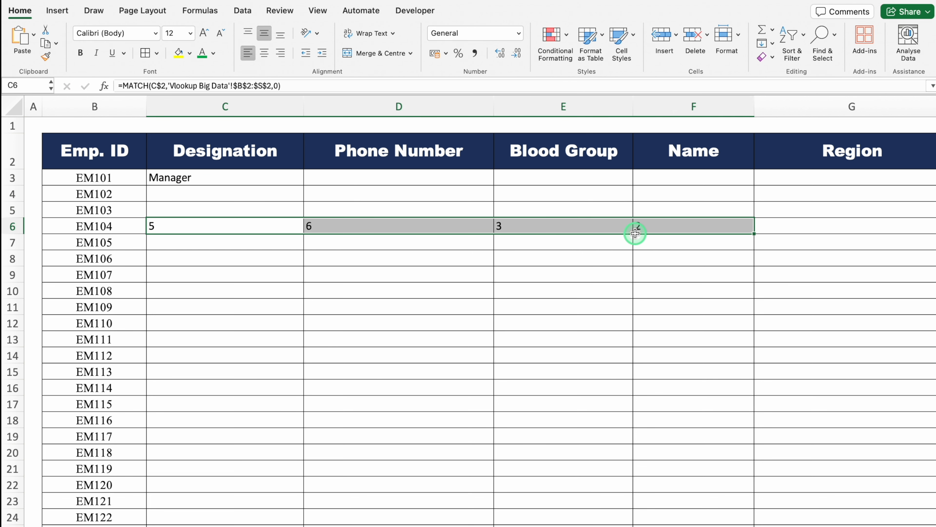
key(Delete)
Fill the C3 formula down to row 22 and across to column F, and check the Blood Group and Name results.
click(294, 182)
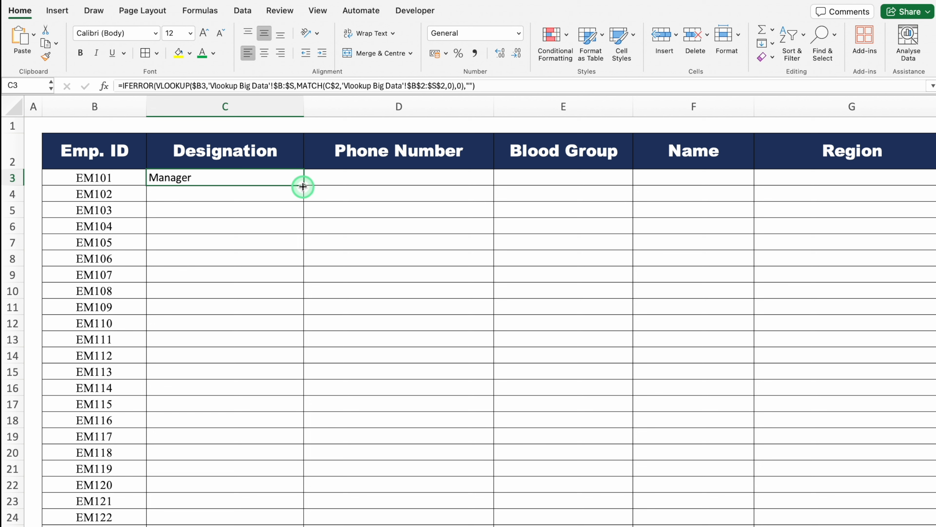
drag(303, 186, 291, 495)
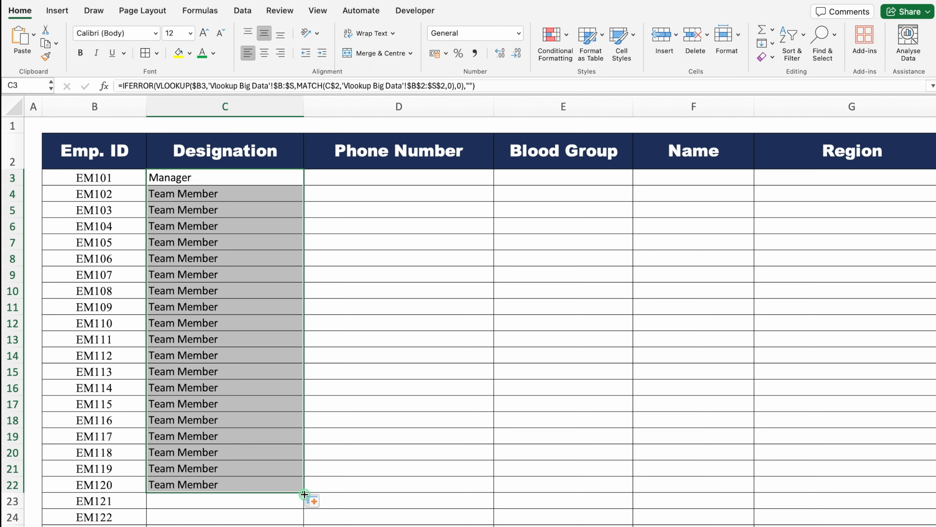
drag(304, 494, 811, 460)
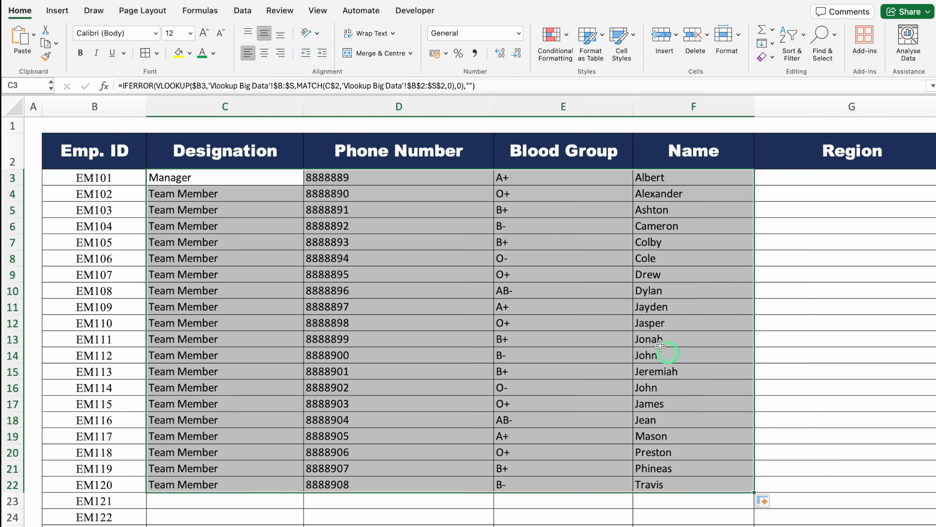
click(555, 181)
click(702, 175)
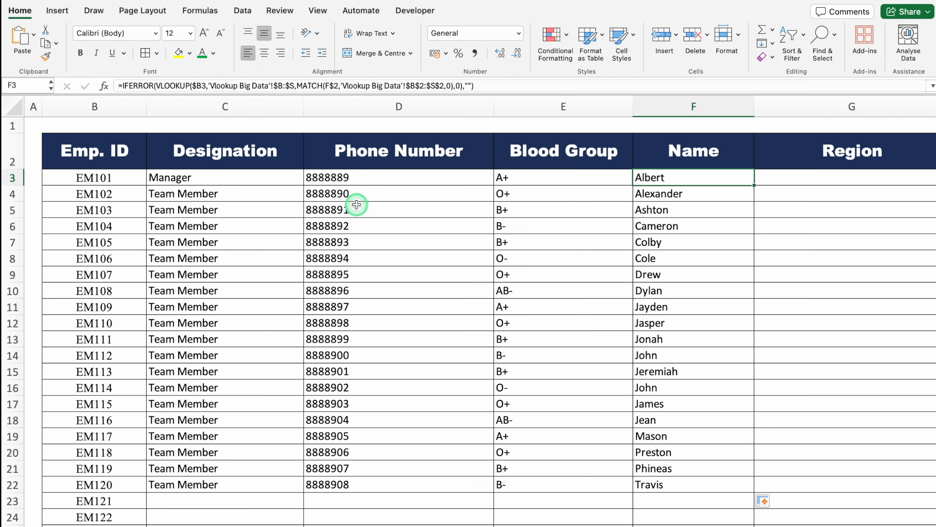
Fill the C3 formula down to row 111 and across through column I.
click(291, 180)
drag(303, 185, 305, 504)
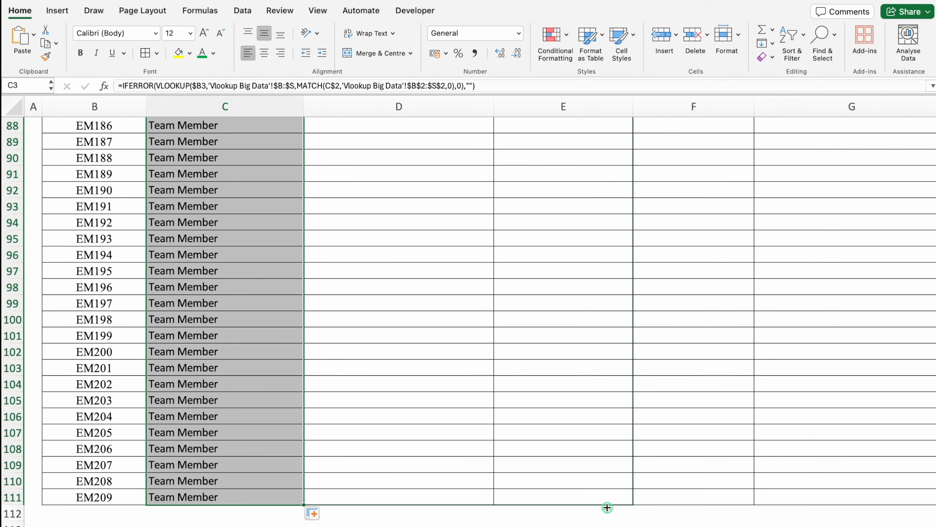
scroll(607, 508, right, 5)
drag(712, 525, 712, 525)
Compare the spelling of the I2 heading in the lookup sheet with the column 16 heading in Vlookup Big Data.
drag(935, 474, 933, 148)
click(589, 154)
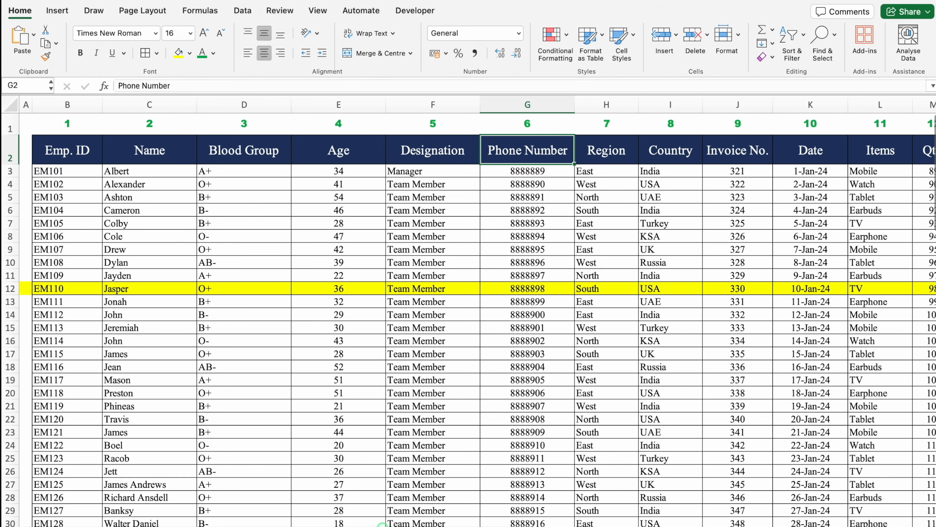
scroll(383, 524, right, 10)
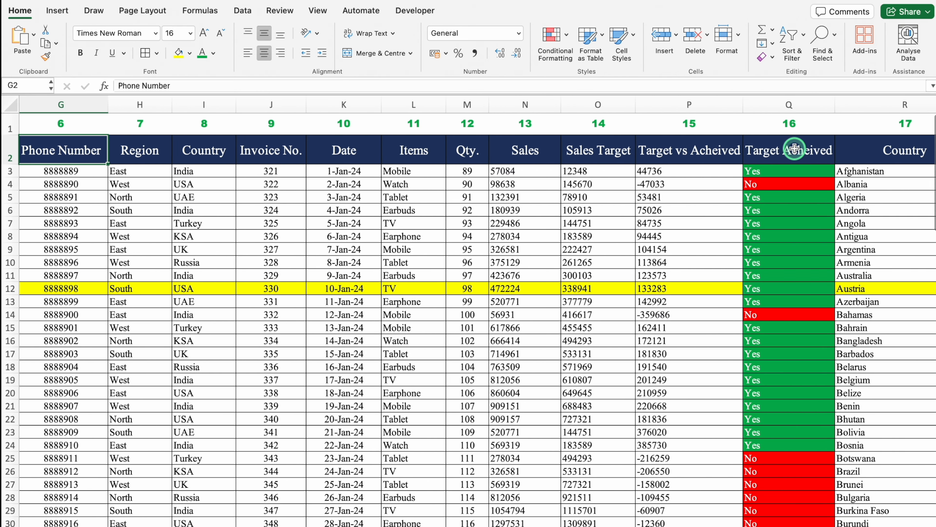
click(794, 149)
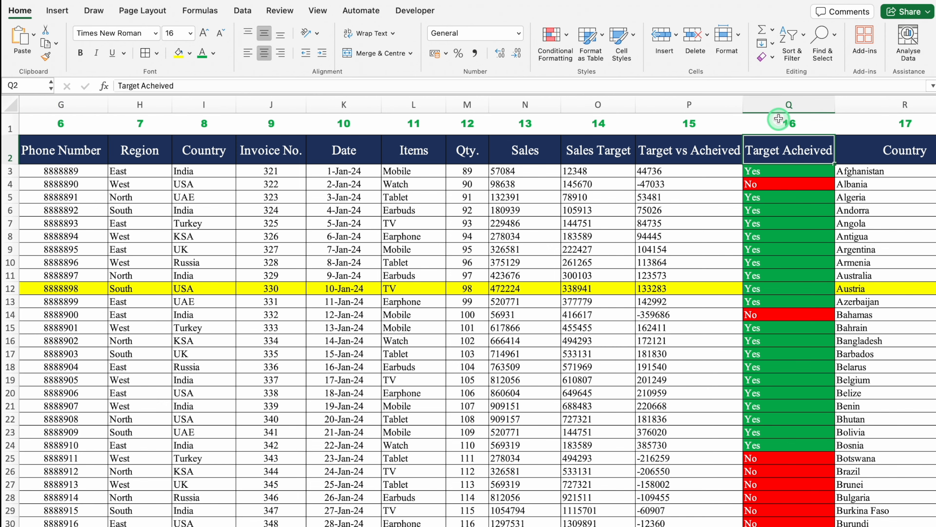
click(778, 105)
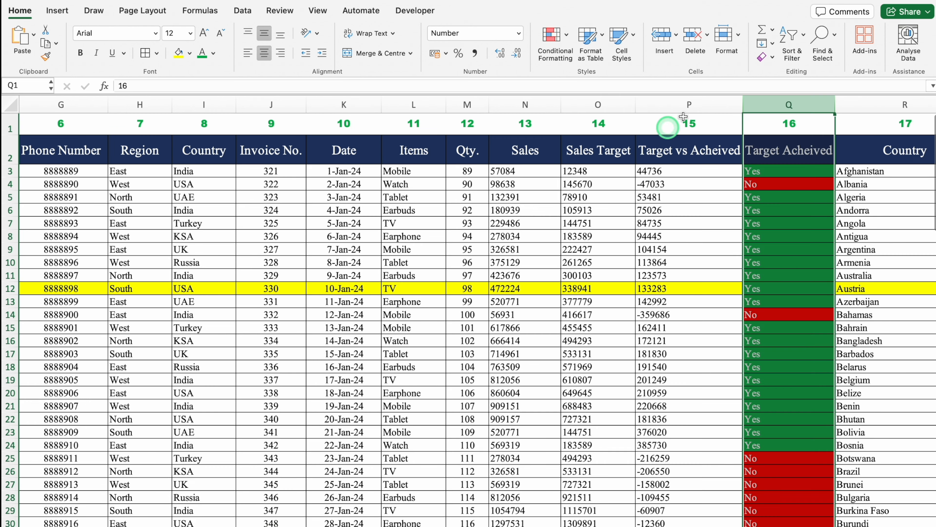
click(784, 144)
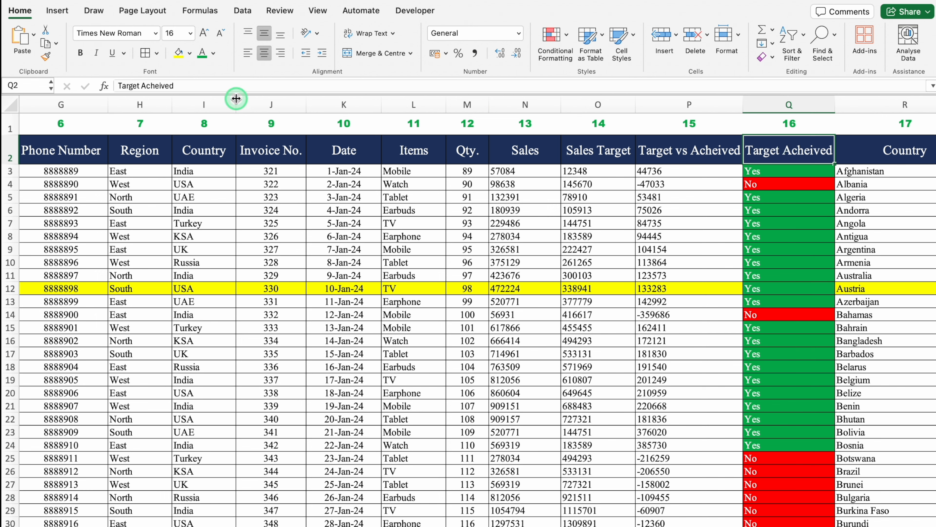
Copy the heading text Target Acheived from Q2 of Vlookup Big Data and replace the misspelled I2 heading with it.
drag(194, 85, 109, 86)
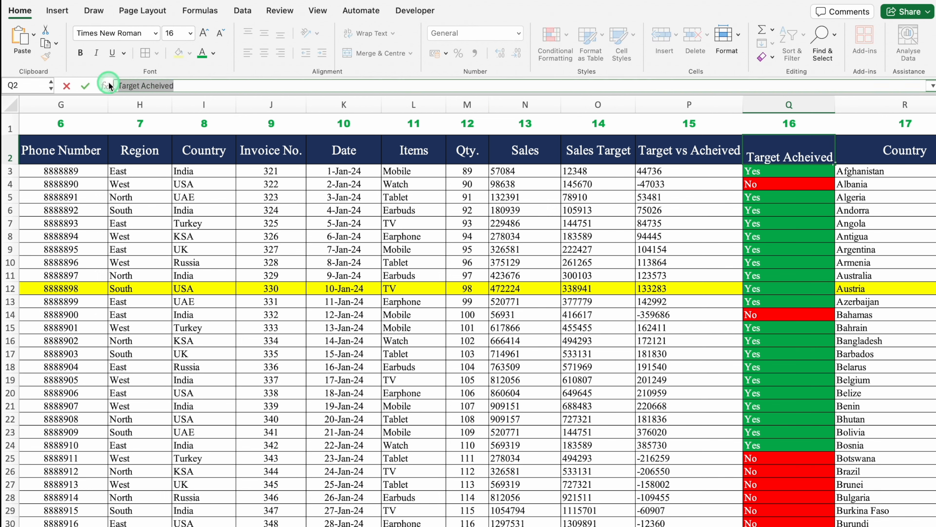
key(Escape)
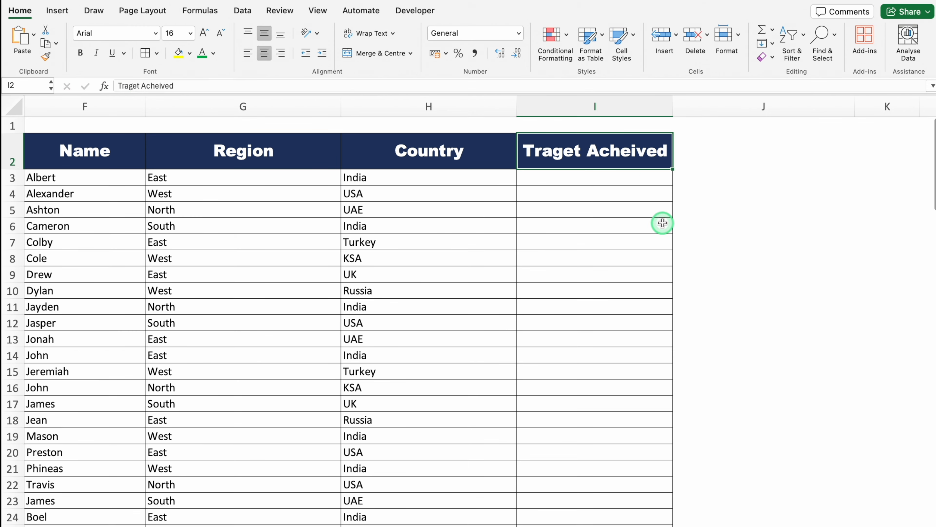
click(602, 152)
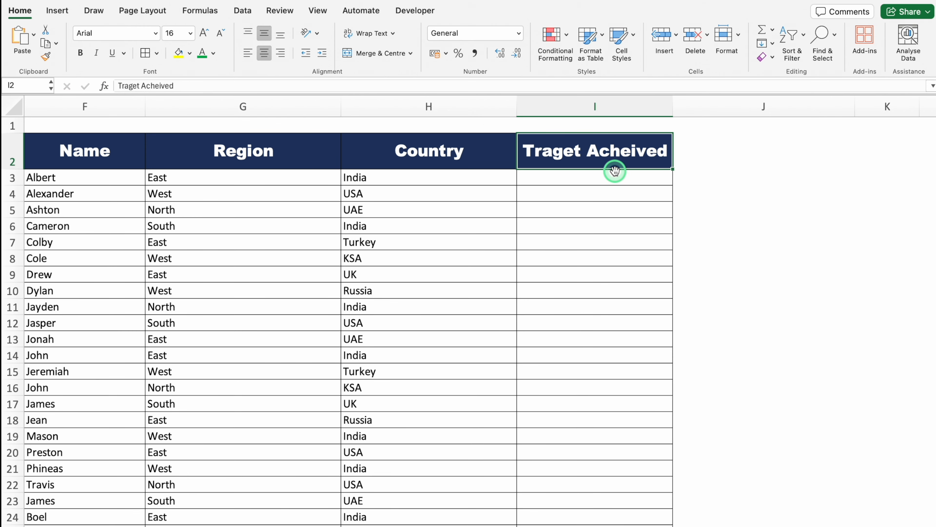
key(Delete)
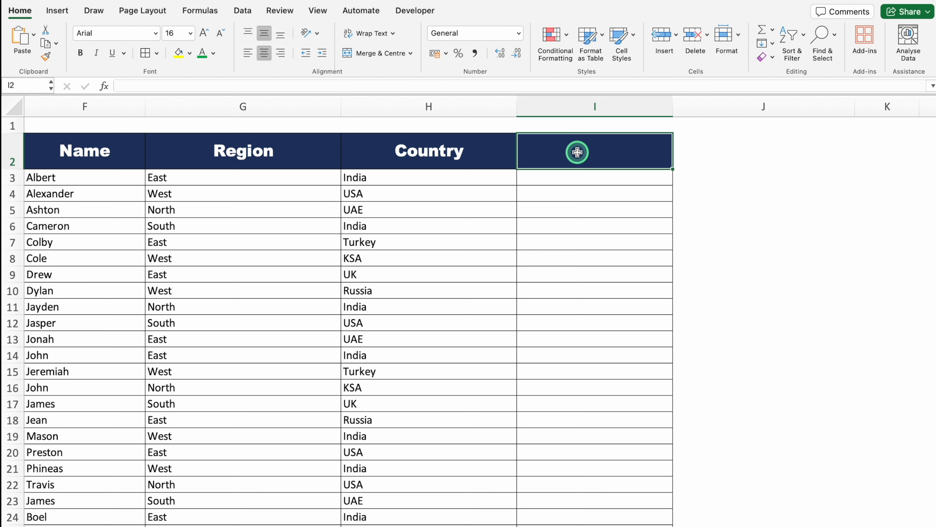
click(533, 87)
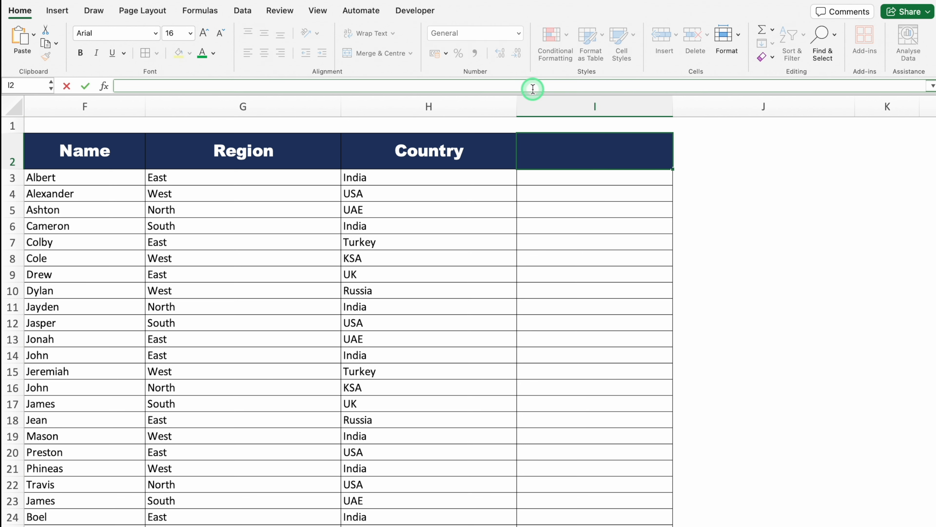
text(Target Acheived)
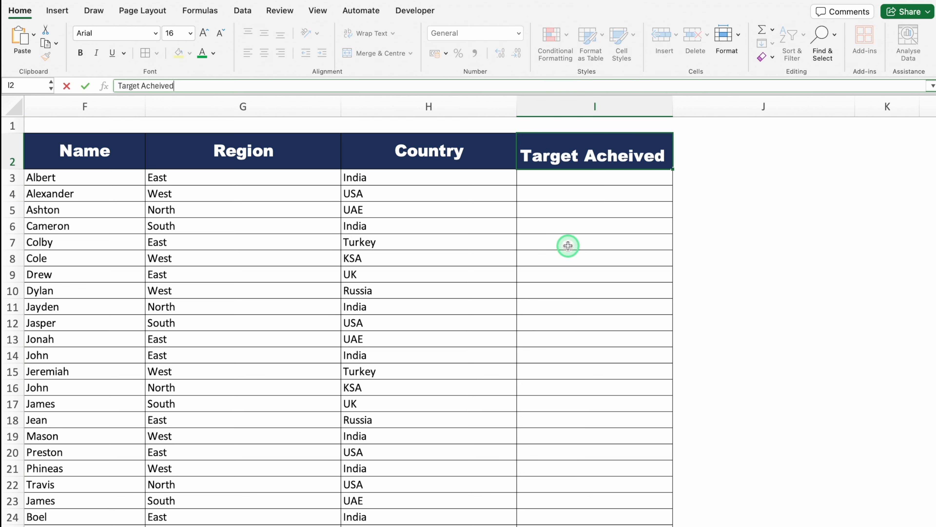
key(Return)
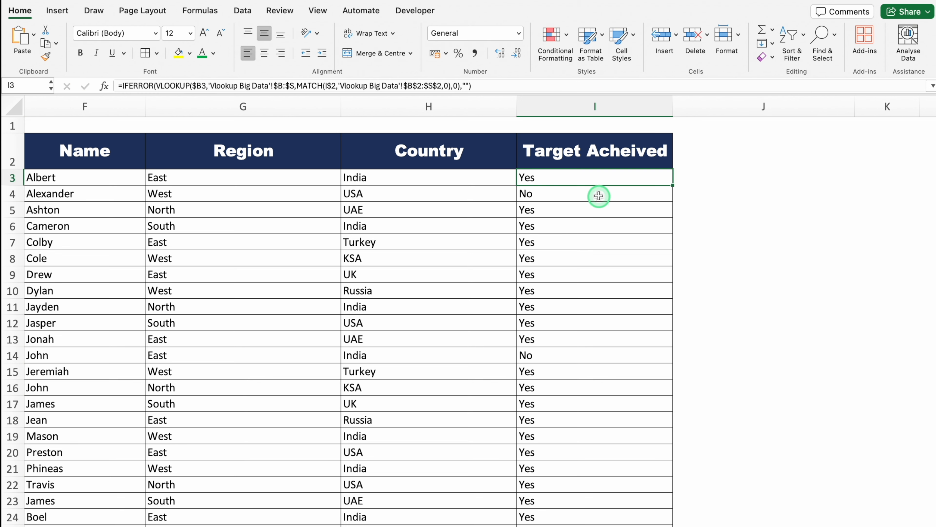
click(689, 199)
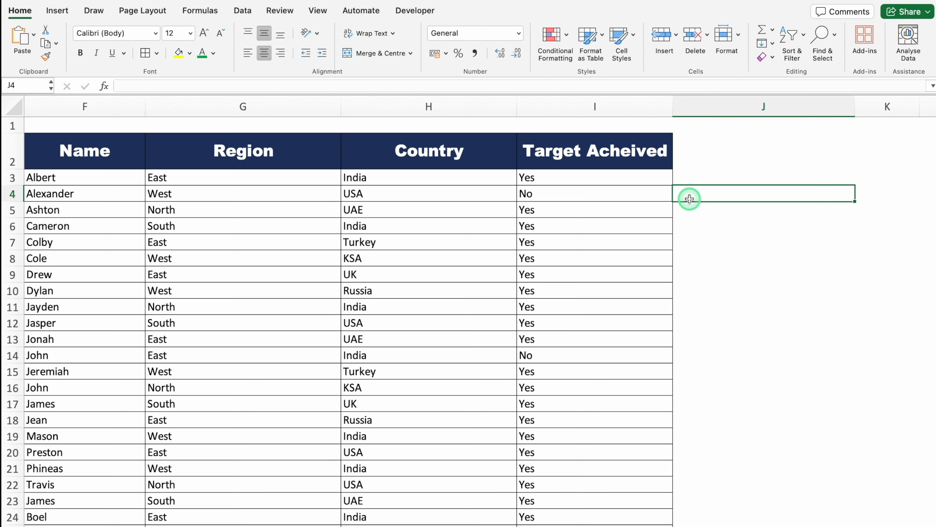
Replace the heading in I2 of the lookup sheet with Name.
click(584, 152)
key(Delete)
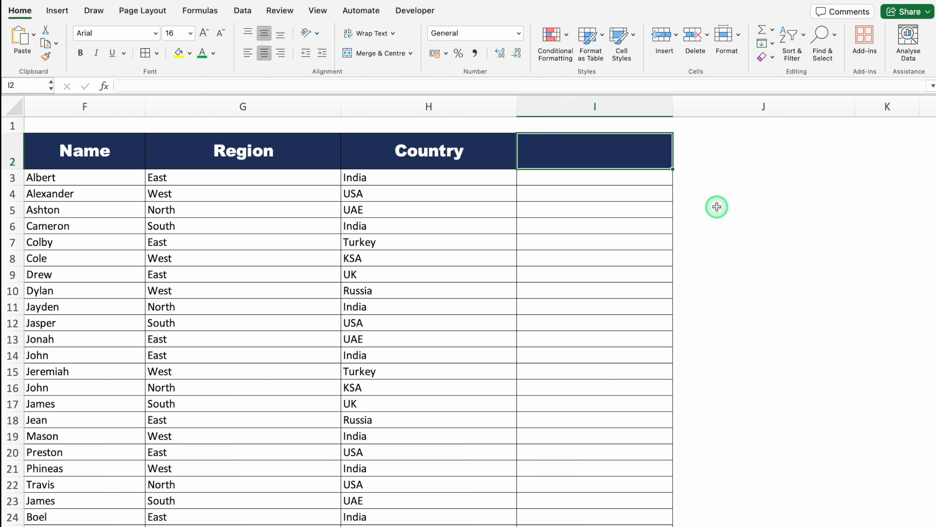
text(Name)
key(Return)
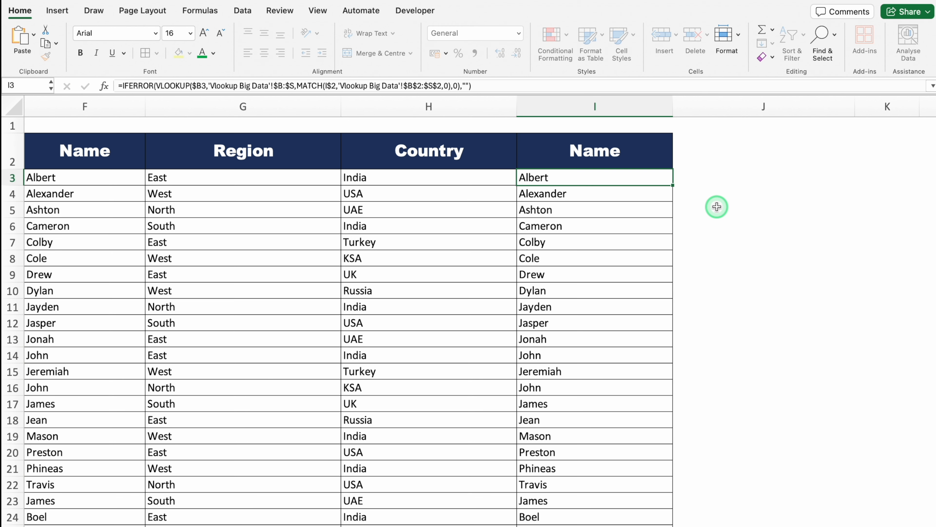
Replace the Country heading in H2 with Target Acheived.
click(453, 146)
key(Delete)
text(Target )
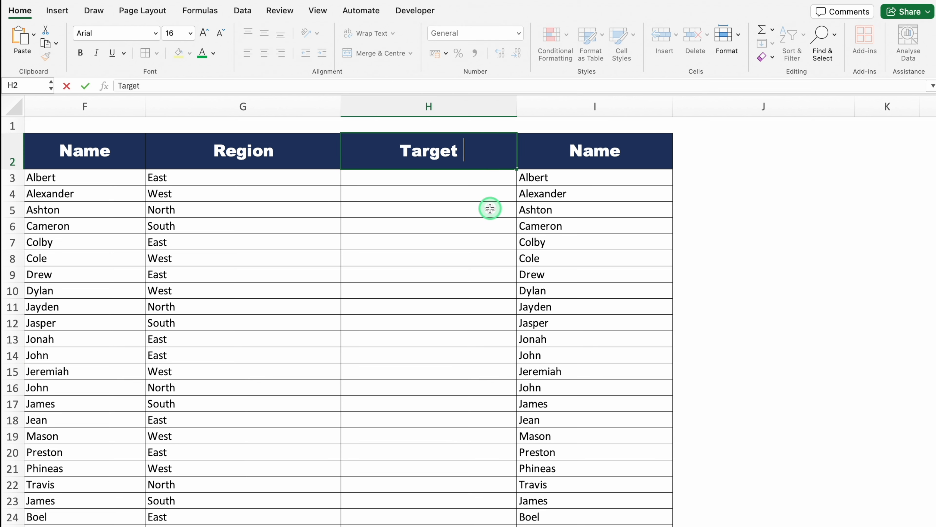
text(Acheived)
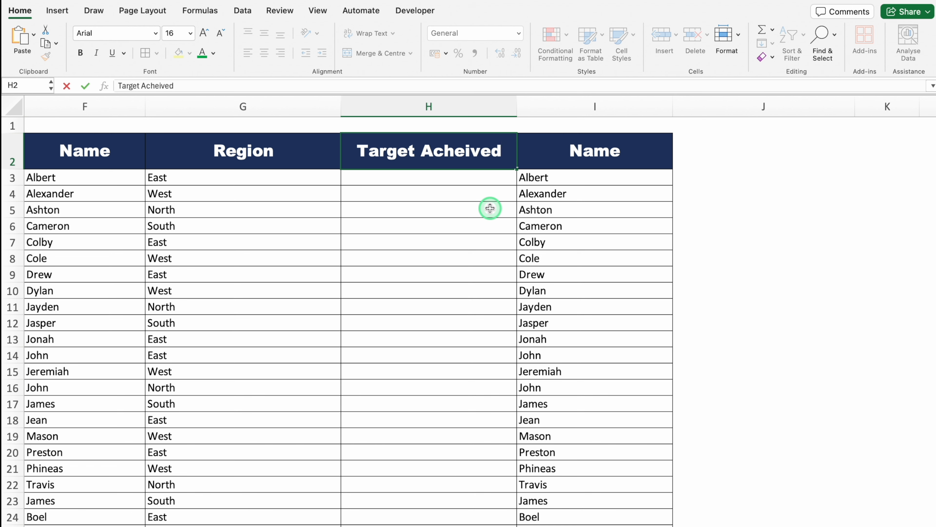
key(Return)
Change the heading in H2 to Phone Number.
click(451, 149)
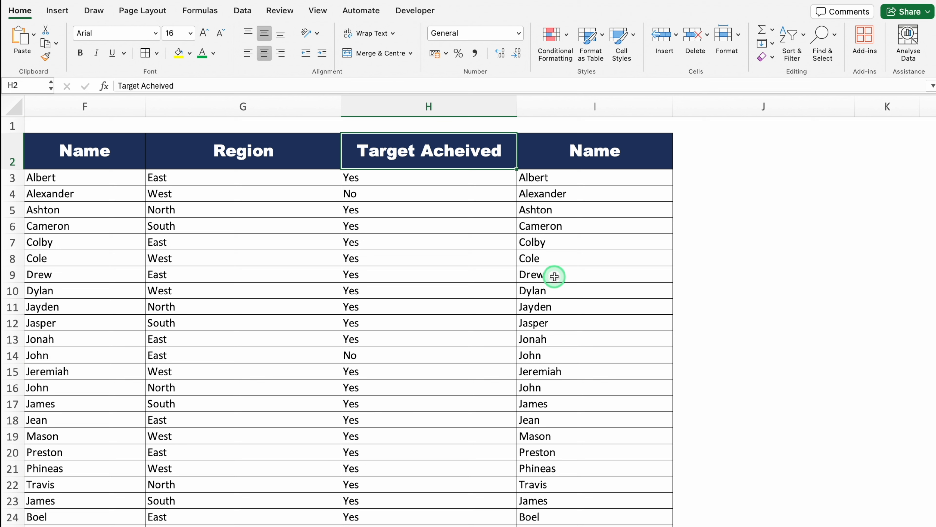
text(Phone Number)
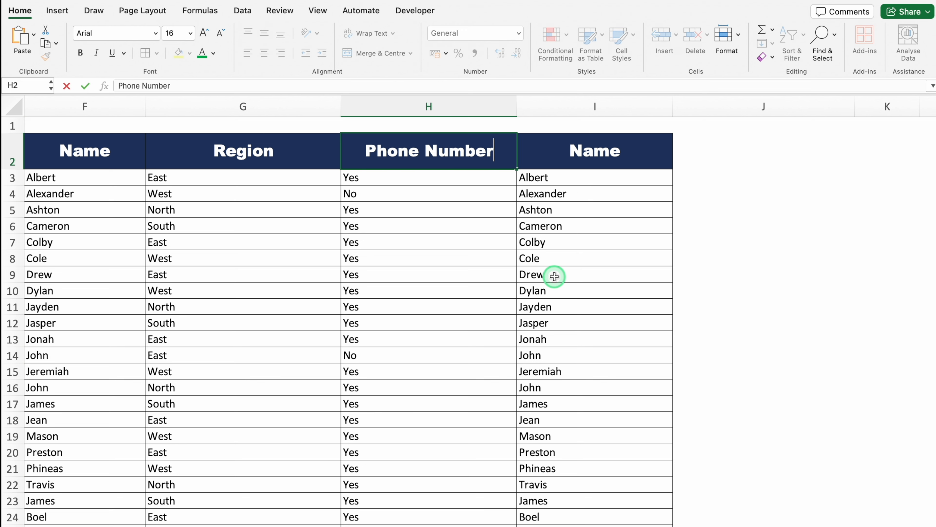
key(Return)
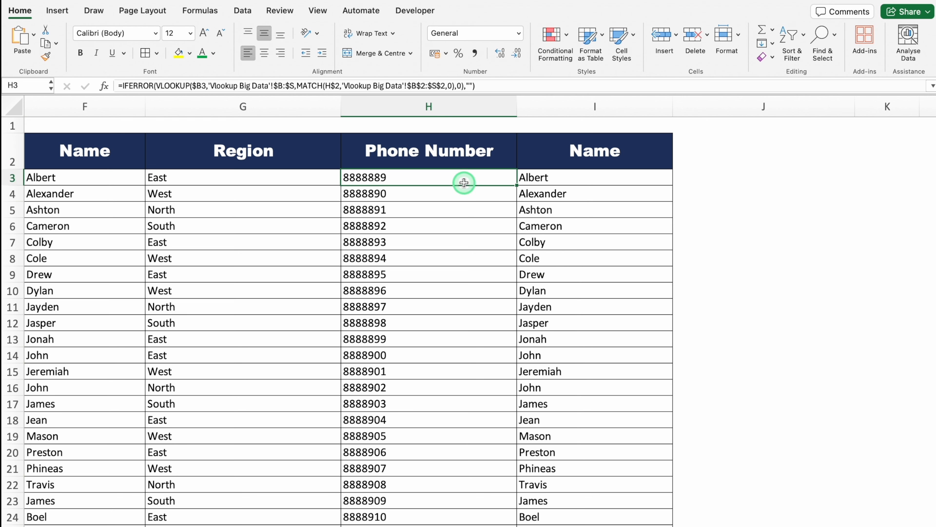